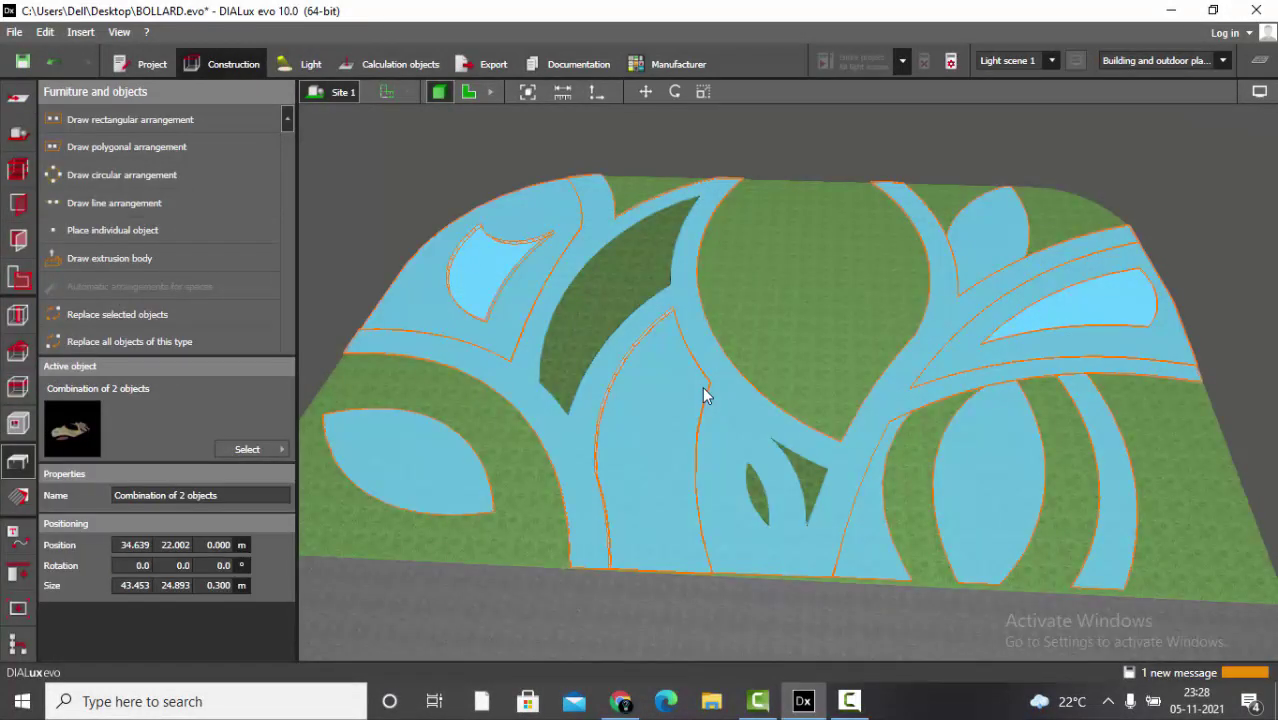
- Examine the outdoor site's paving and planting areas in the 3D view
scroll(362, 209, up, 3)
click(362, 209)
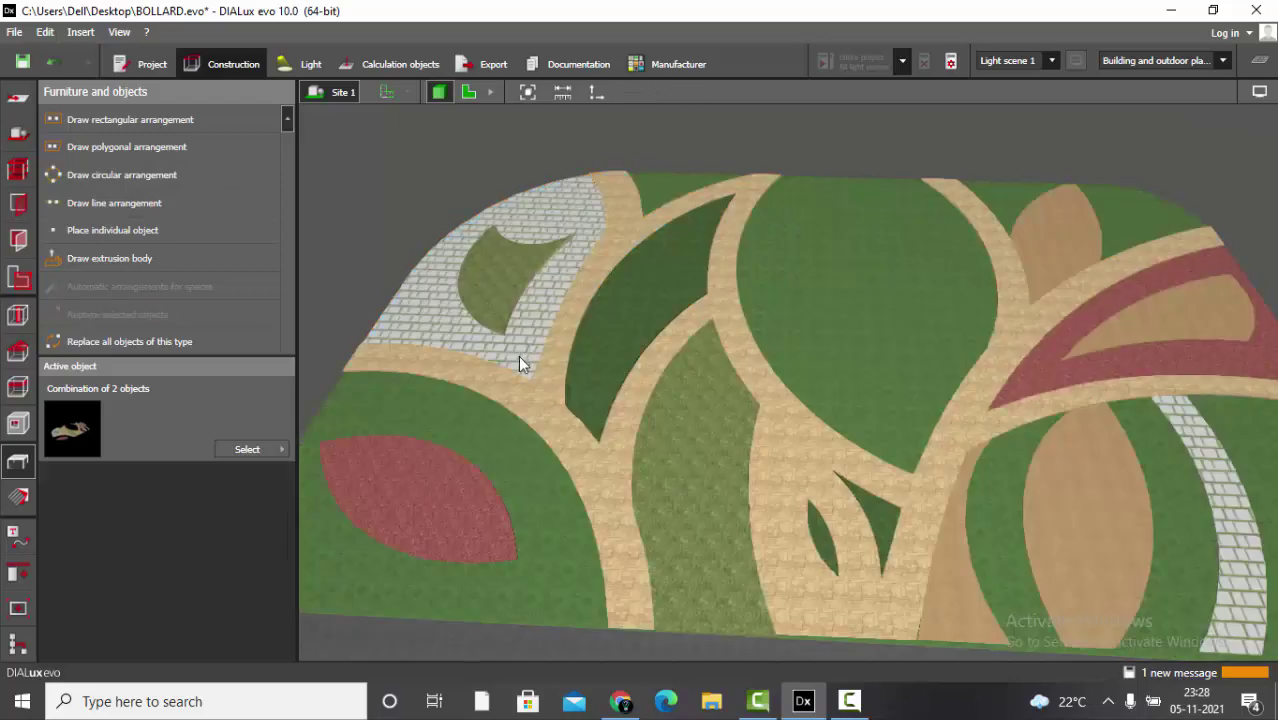
scroll(720, 344, down, 5)
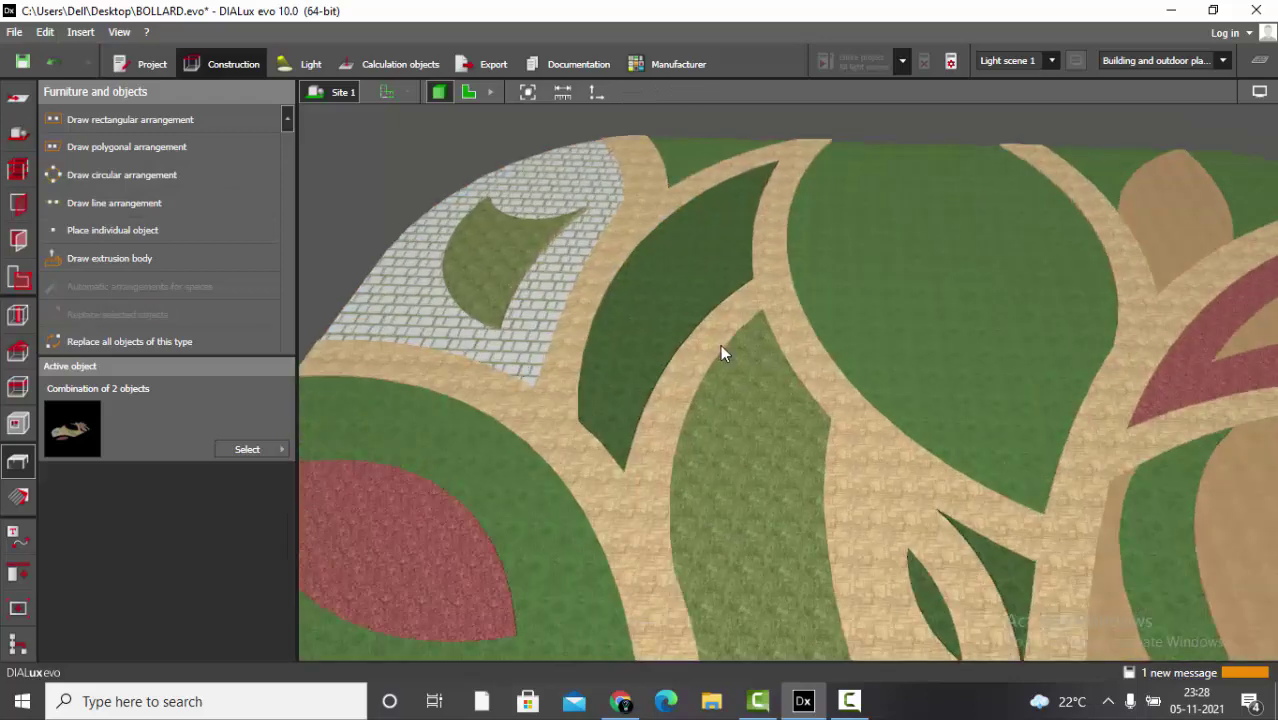
click(720, 346)
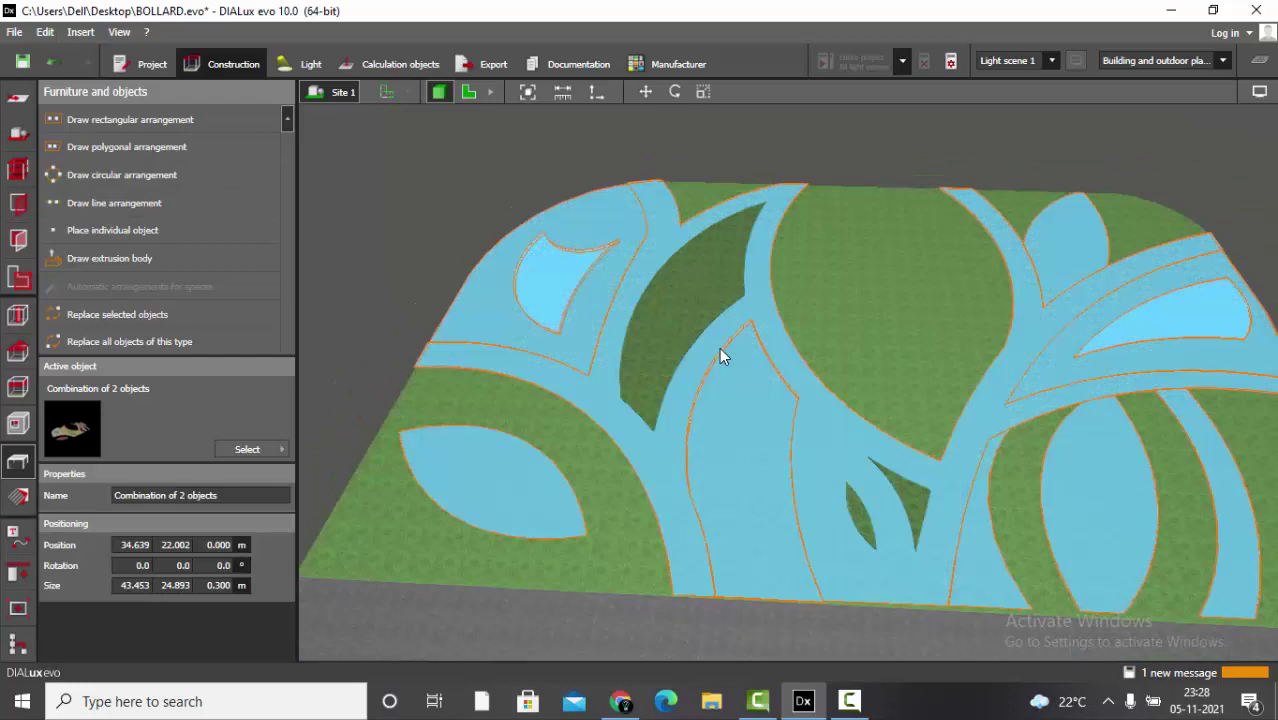
scroll(790, 347, down, 2)
scroll(519, 363, up, 1)
click(409, 377)
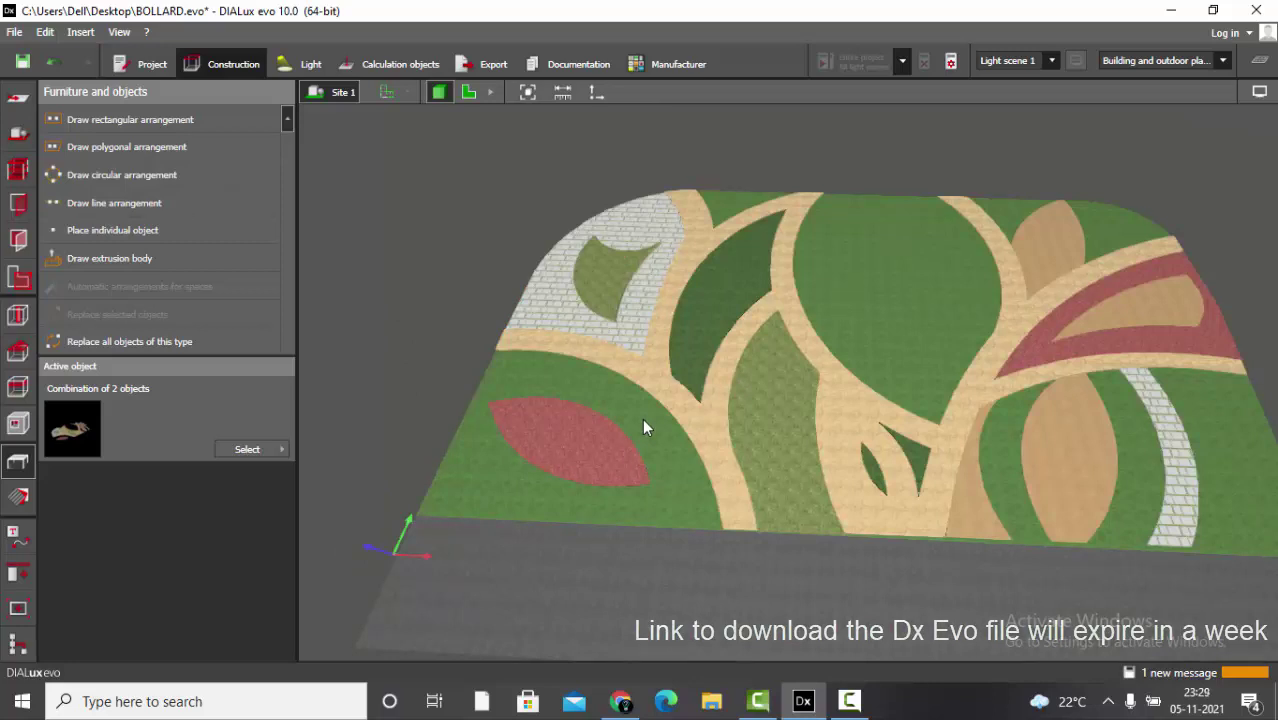
scroll(640, 350, down, 1)
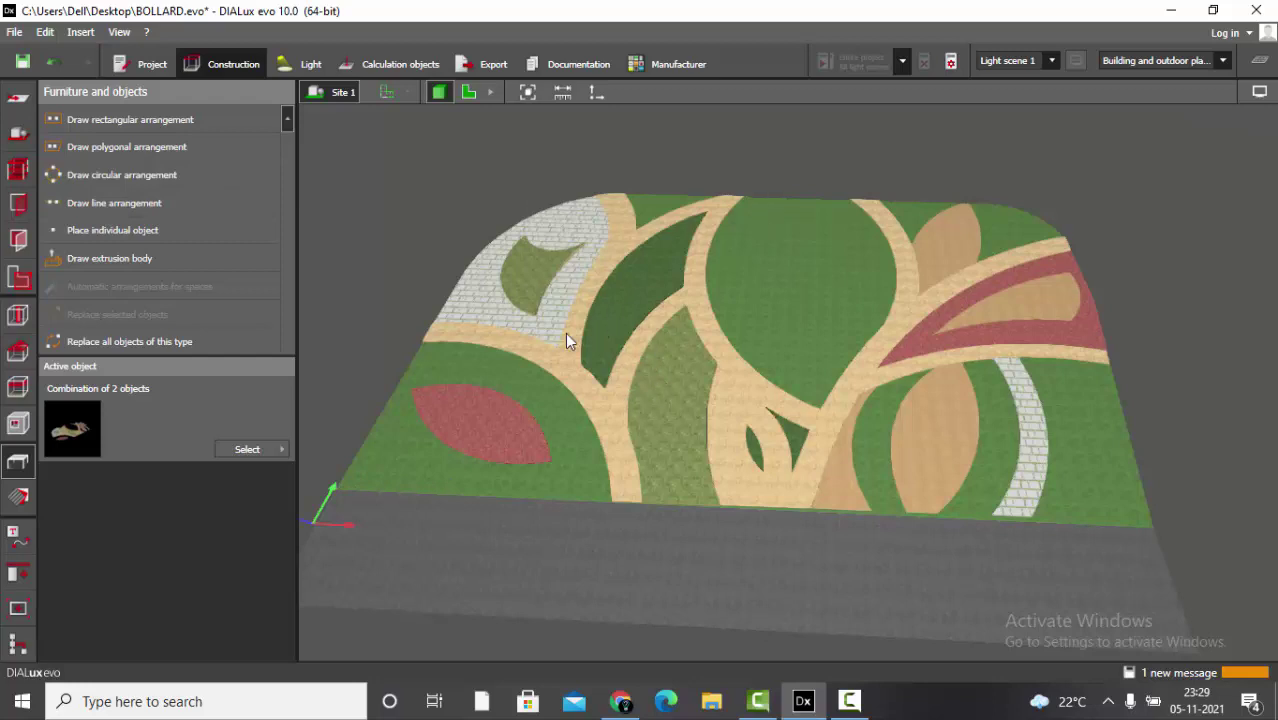
- Switch to Chrome, search for "simes lighting" and open the Simes website
click(620, 701)
text(SIM)
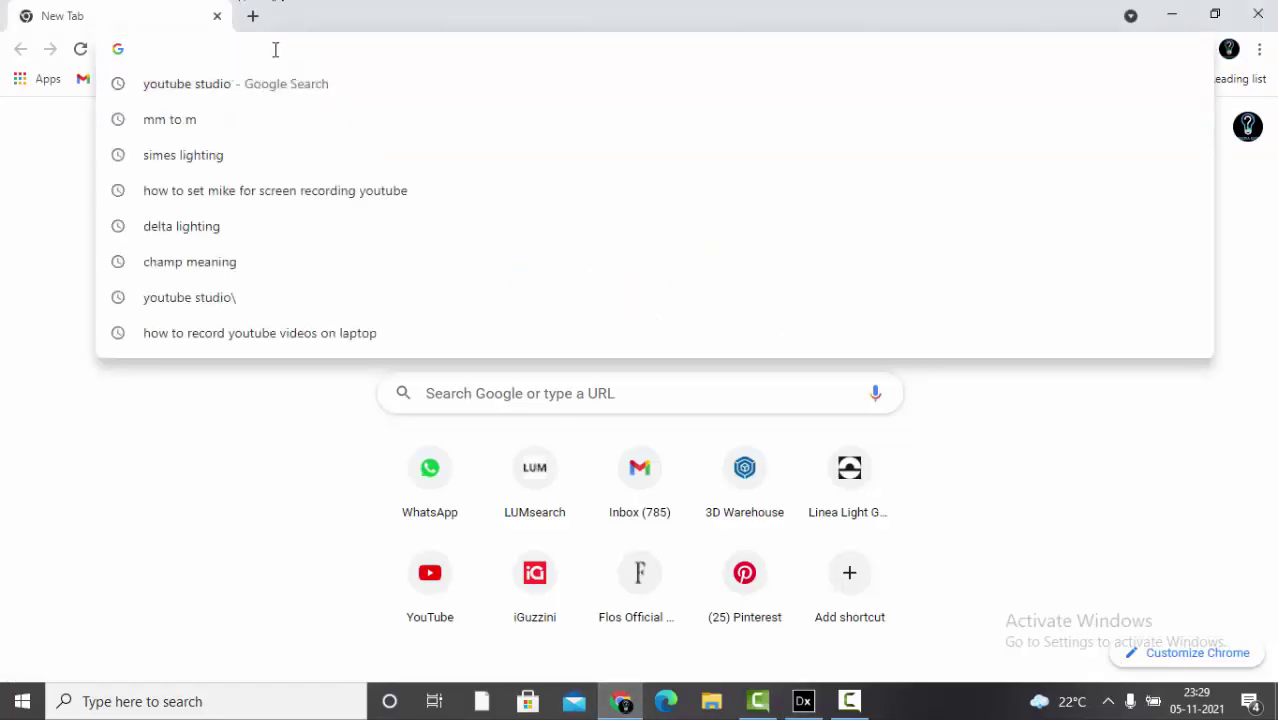
key(Return)
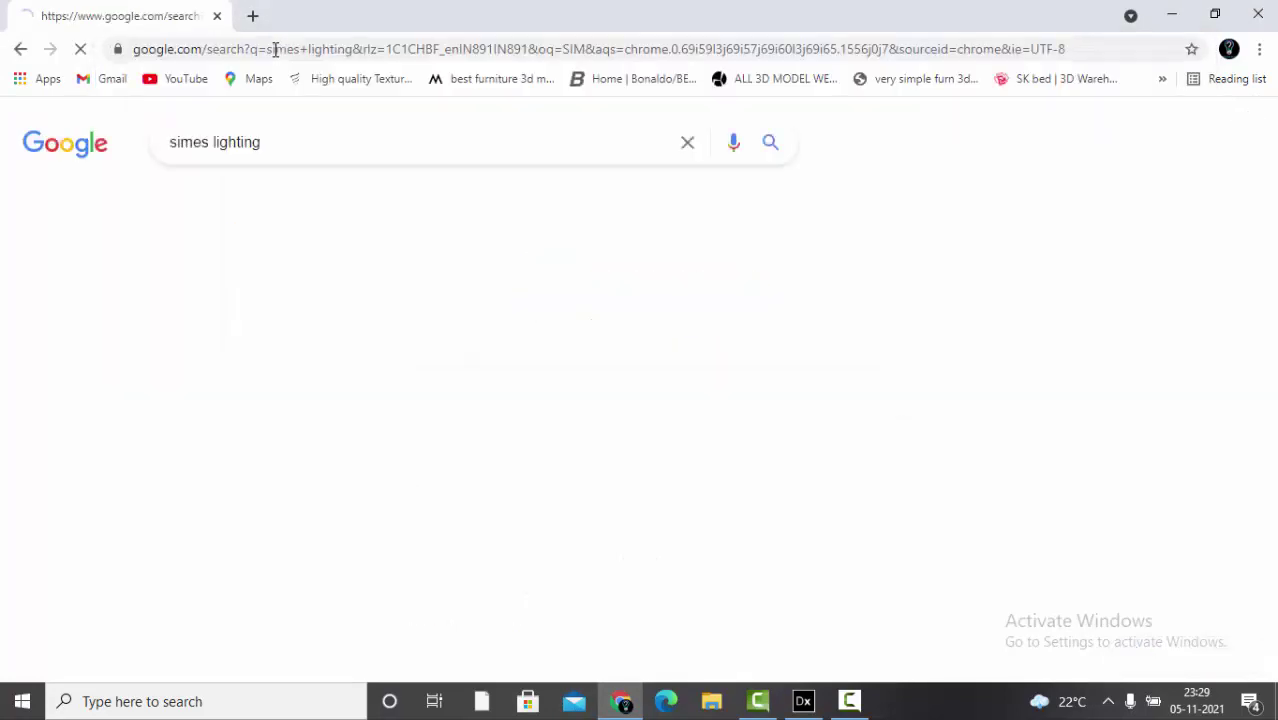
click(300, 312)
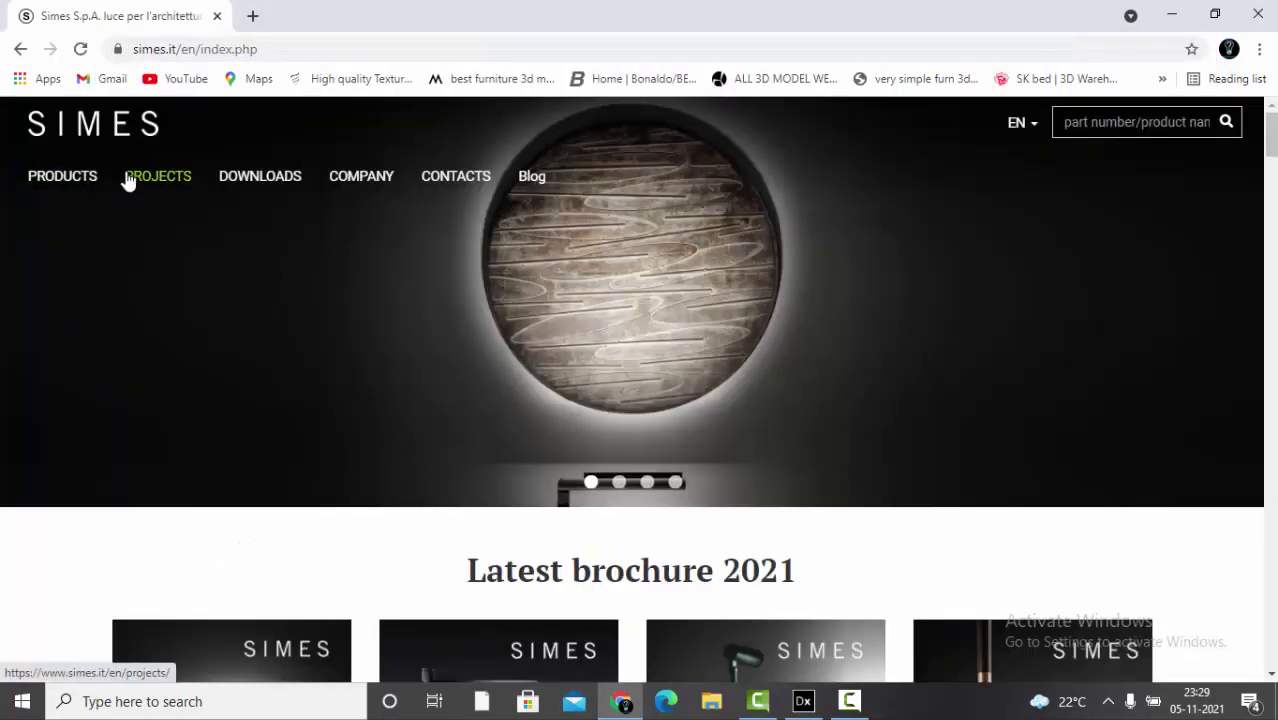
- Open the Simes product catalogue and show the Bollards category
click(50, 184)
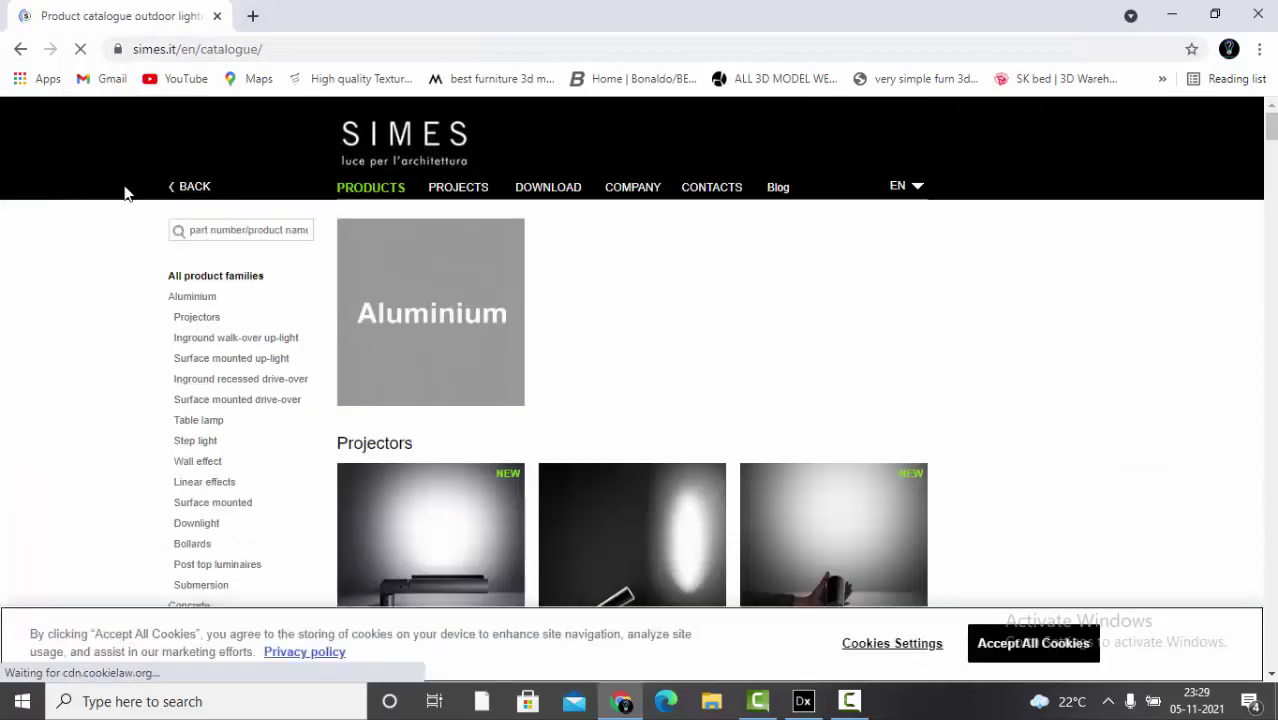
scroll(665, 400, down, 10)
scroll(633, 398, down, 15)
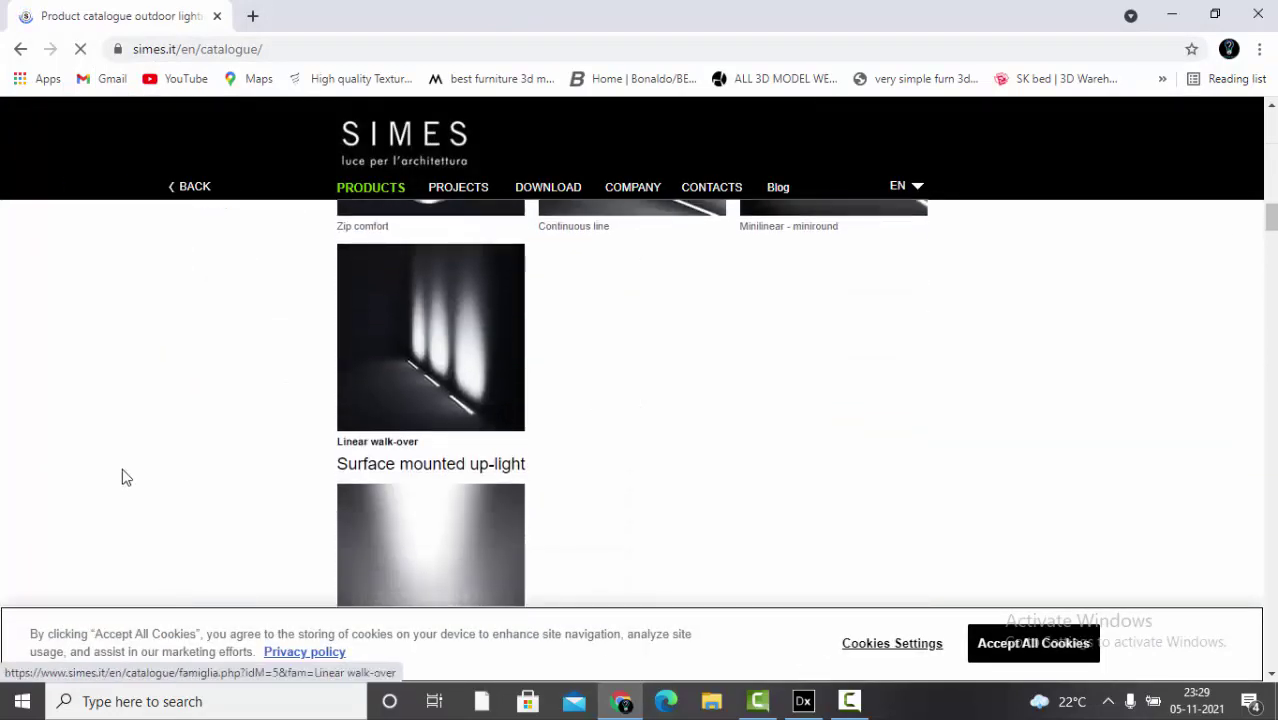
scroll(205, 470, up, 20)
click(207, 472)
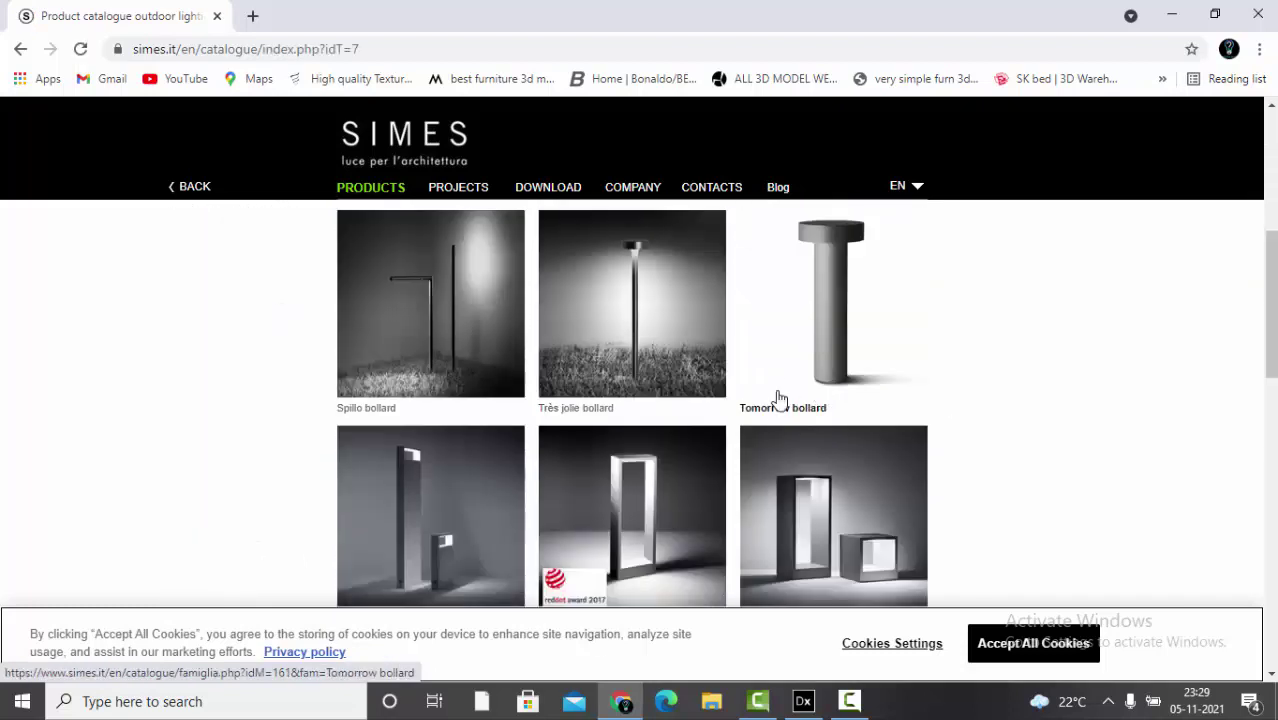
- Open the Tomorrow bollard family in a new tab and go to the h800mm model's 3000K version, S.2141W
right_click(827, 281)
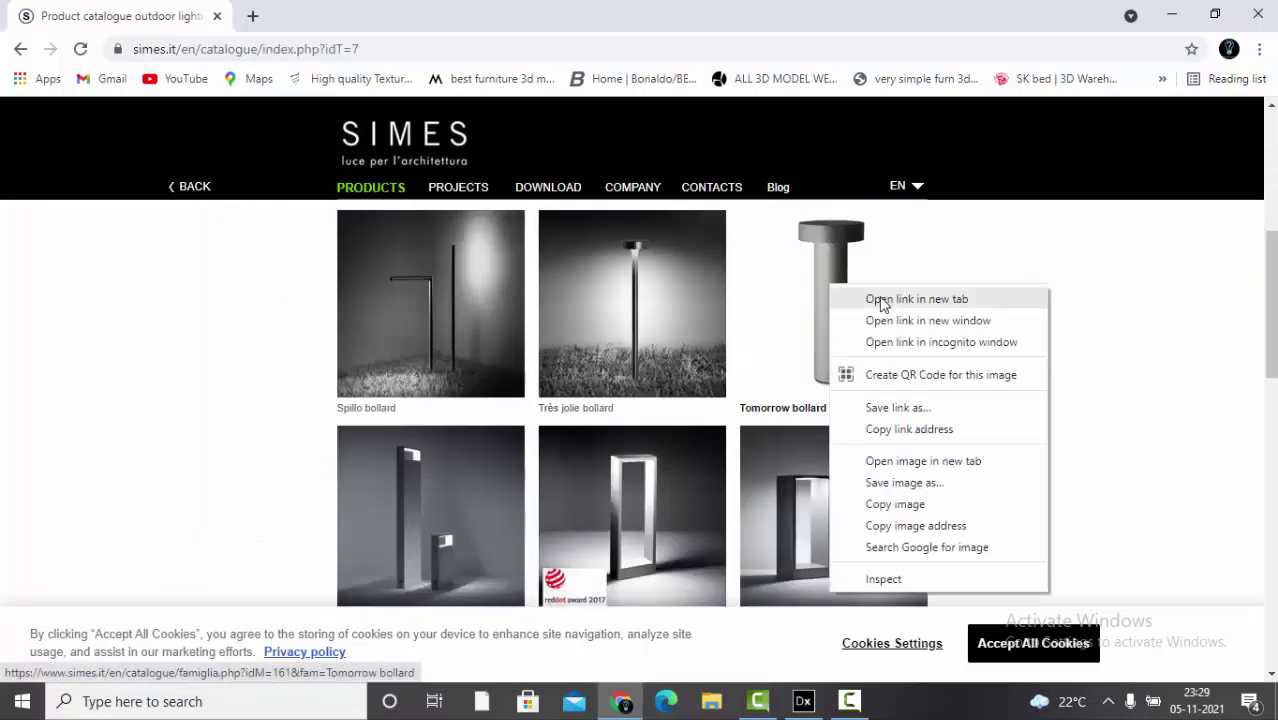
click(881, 298)
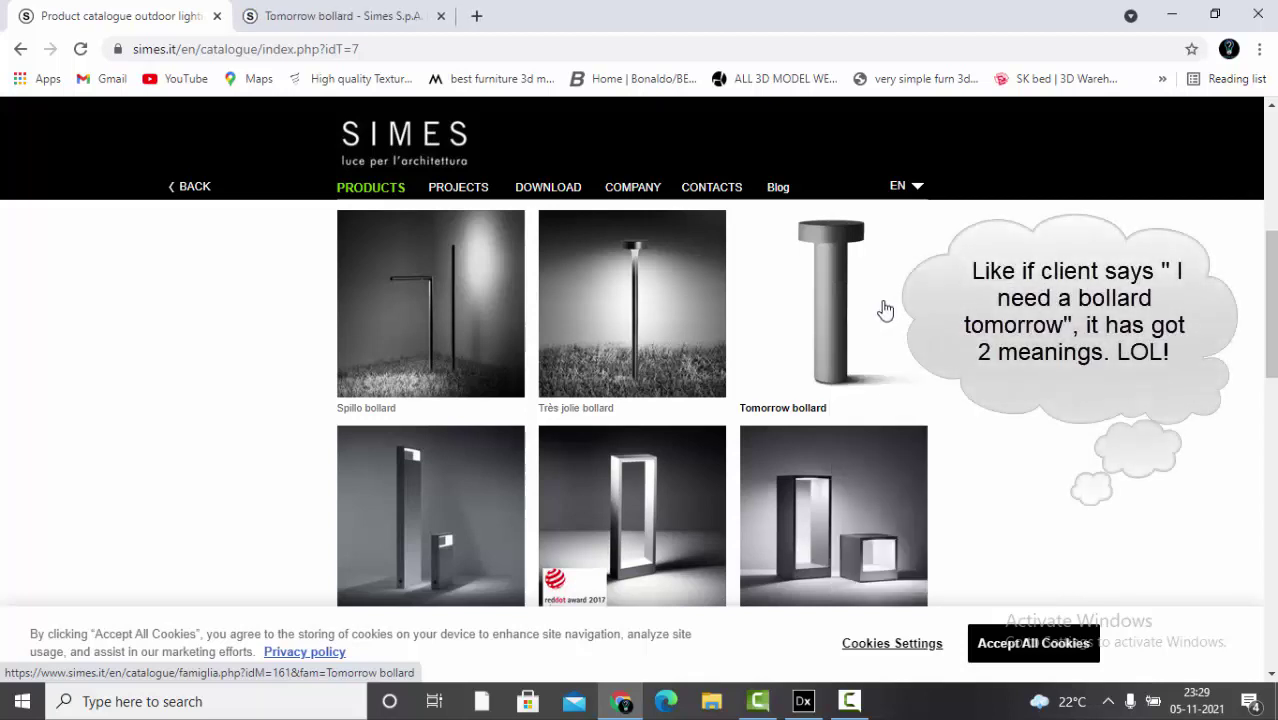
key(ctrl+Tab)
scroll(767, 379, down, 5)
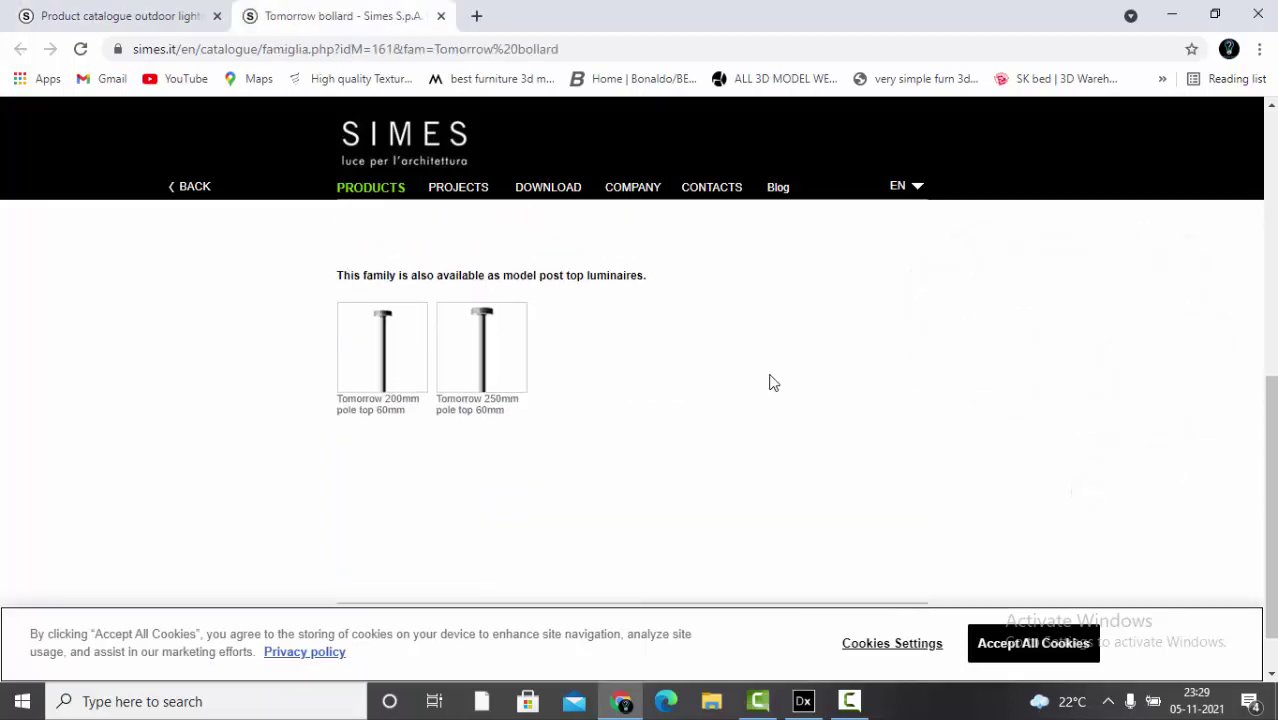
scroll(520, 402, up, 2)
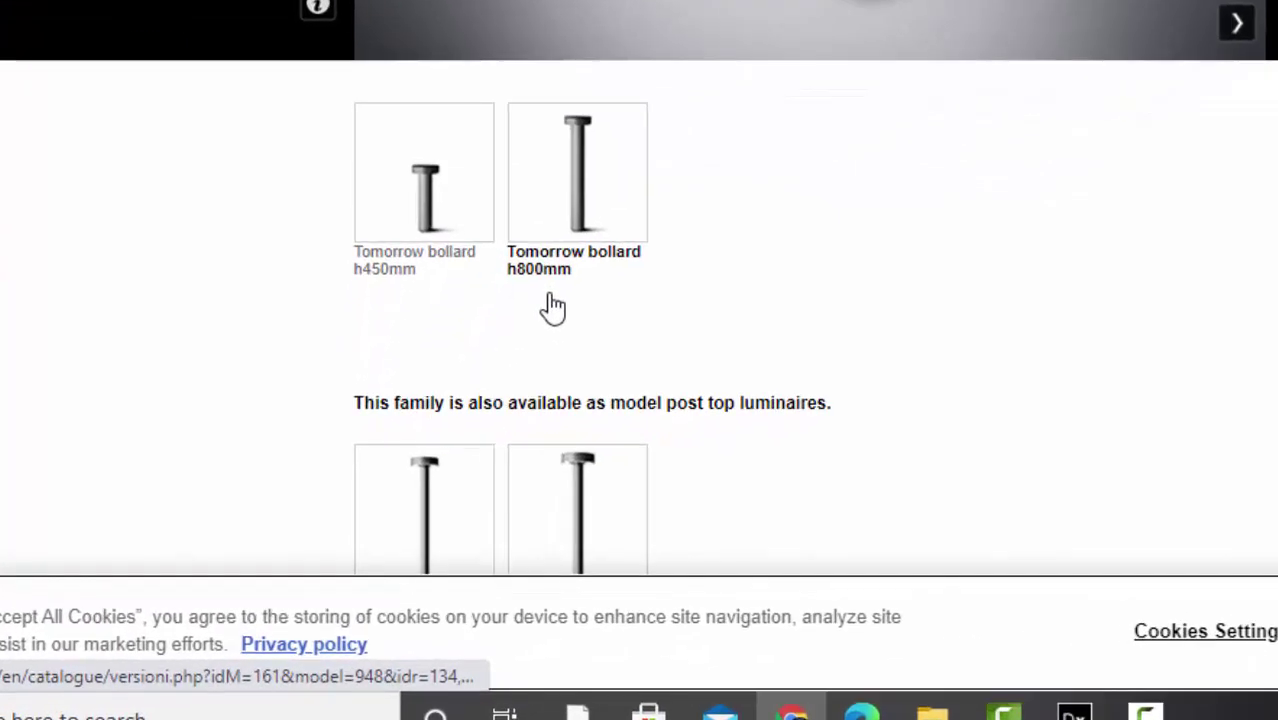
click(566, 190)
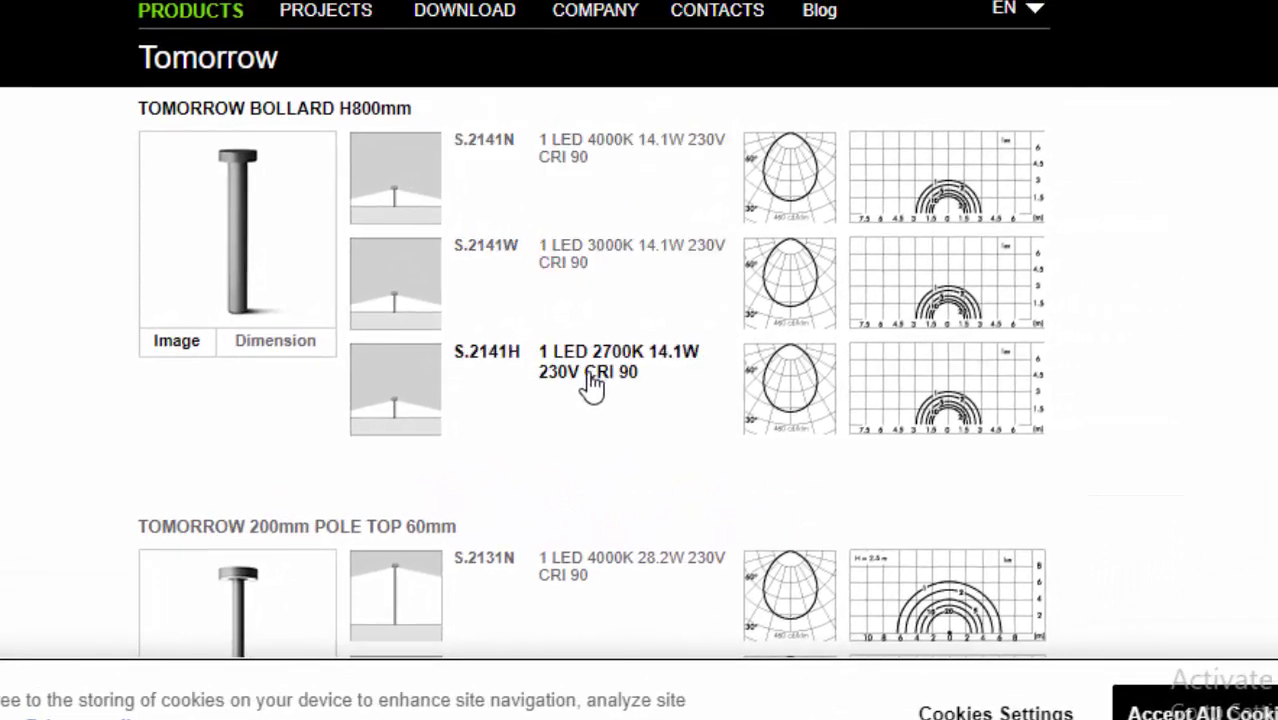
click(606, 258)
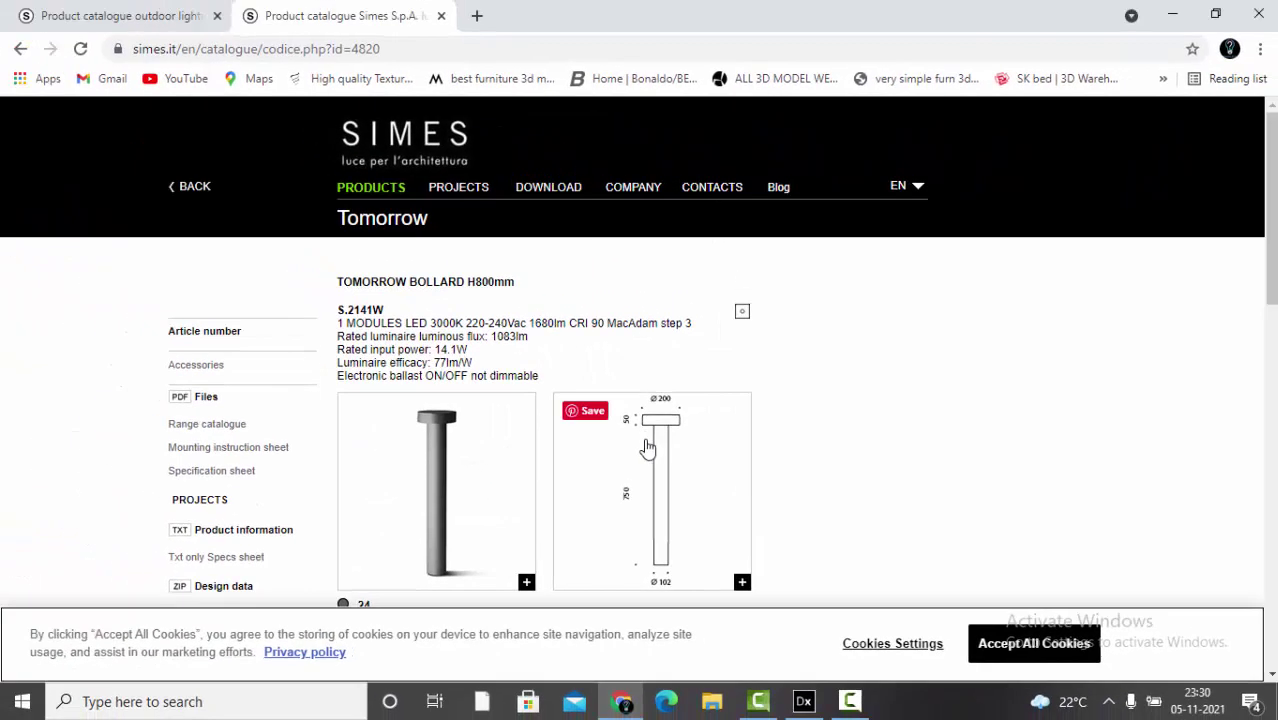
- Enlarge the Tomorrow bollard's dimension drawing and examine the heights and diameters of its head and post
click(647, 447)
scroll(696, 440, down, 2)
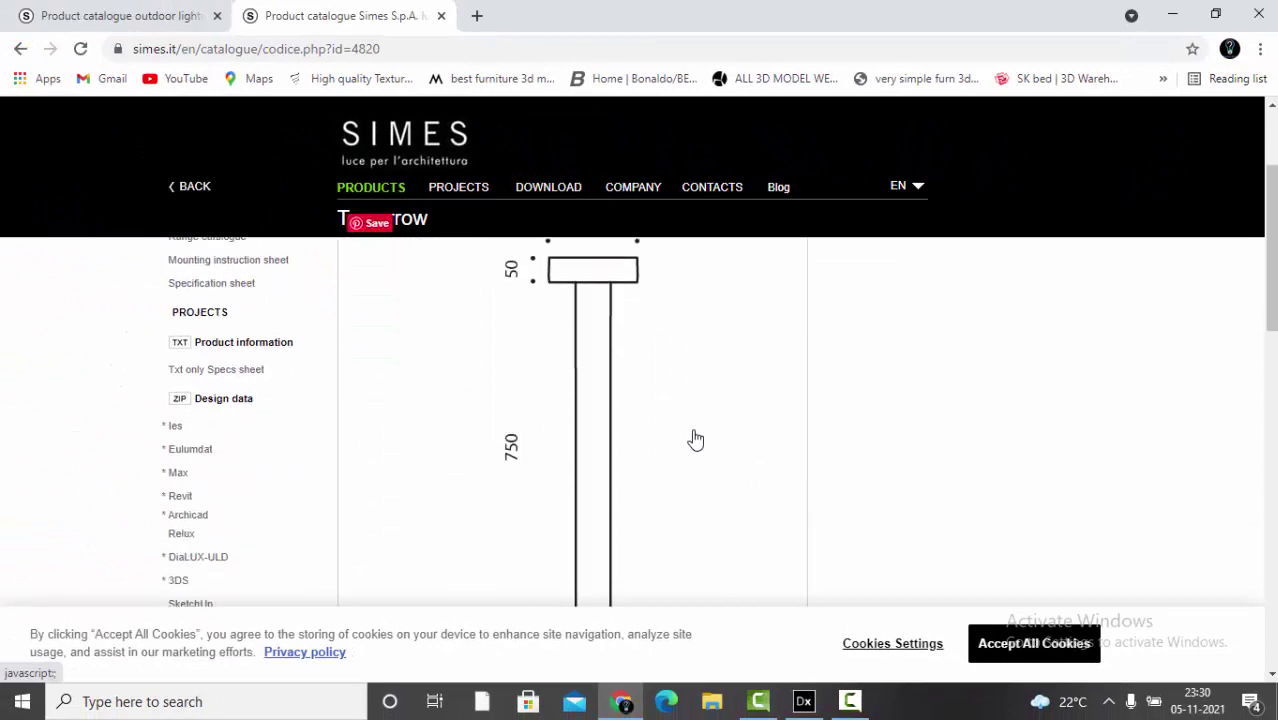
scroll(696, 440, up, 1)
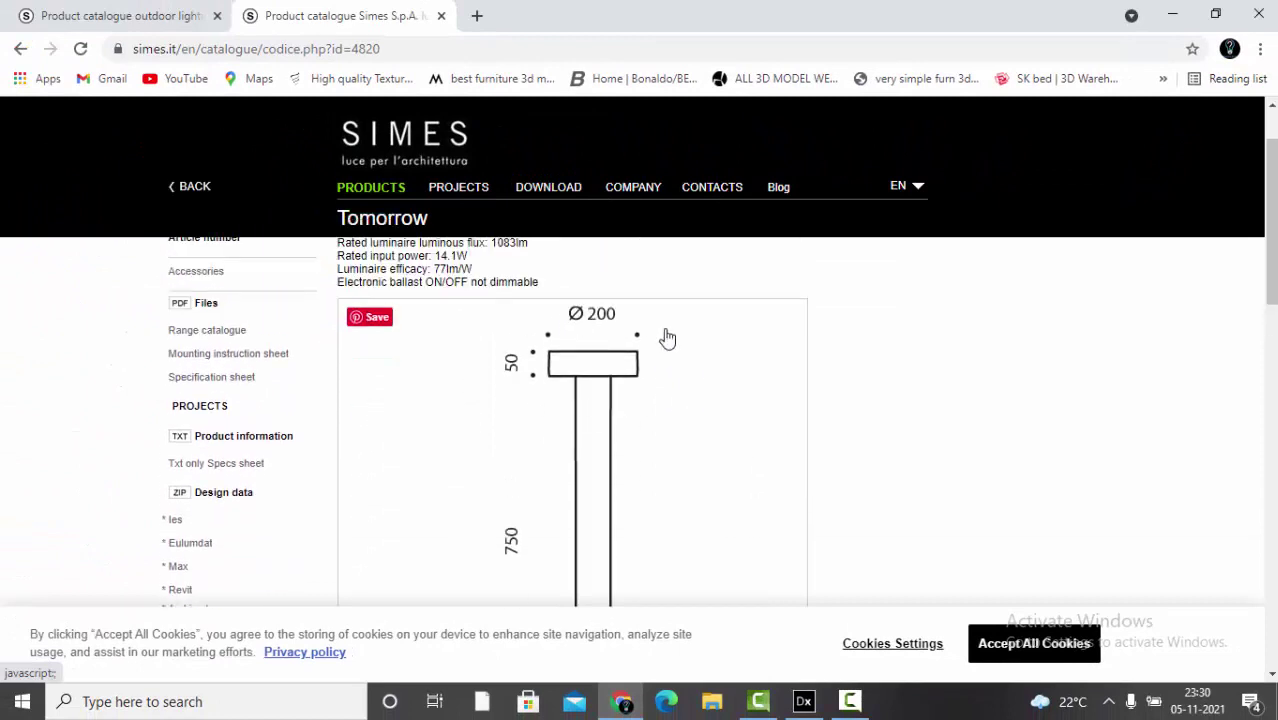
scroll(660, 418, down, 4)
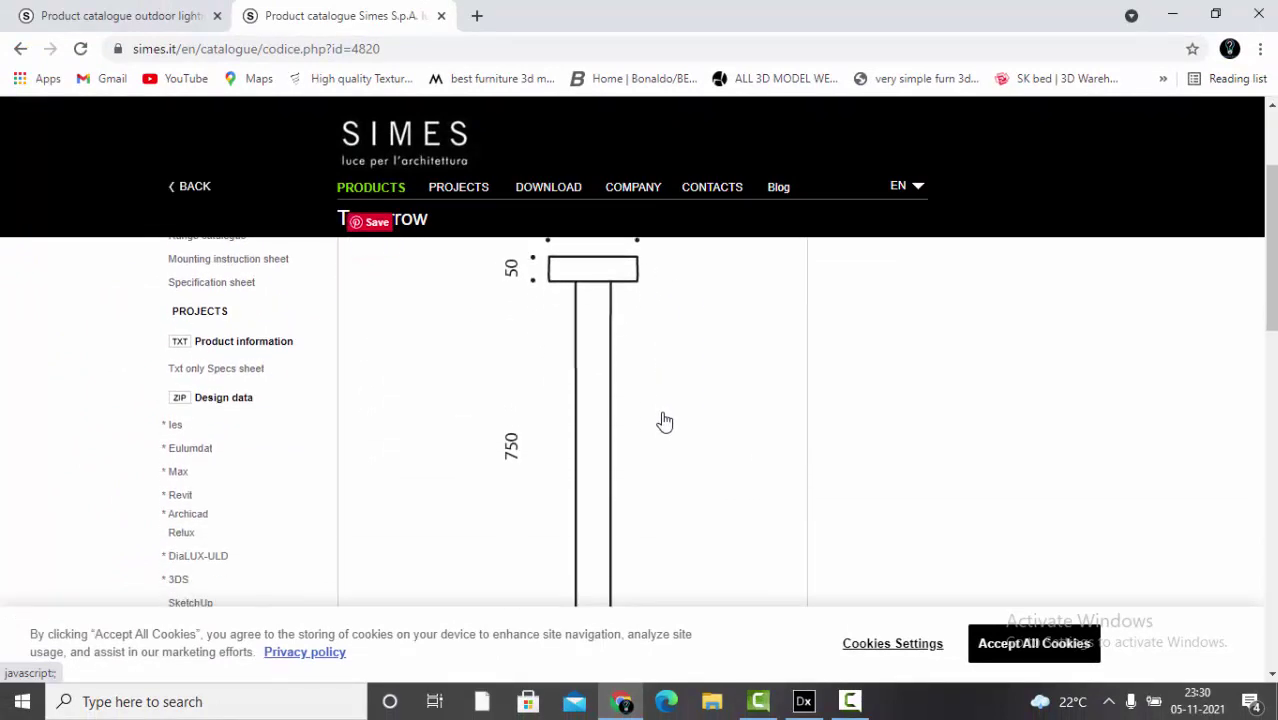
scroll(603, 411, down, 1)
scroll(194, 366, up, 3)
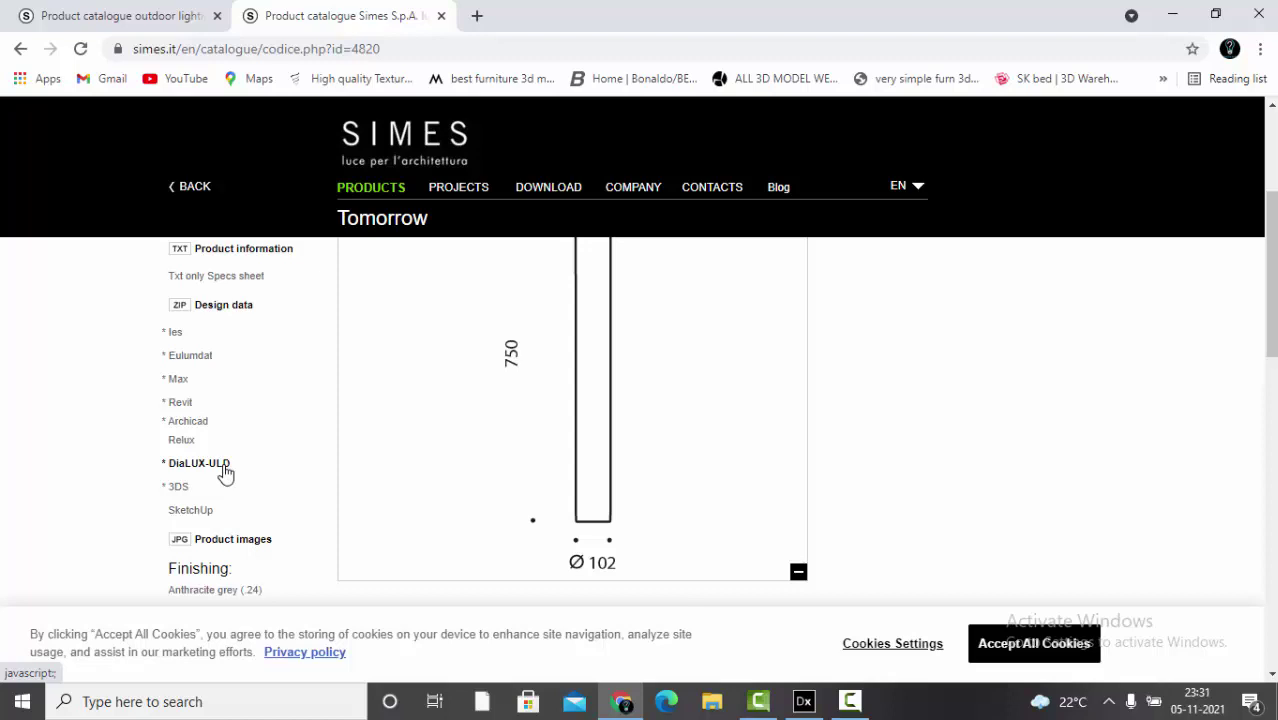
- Download the bollard's IES archive S2141W.zip and copy S2141W.ies out of it
click(177, 334)
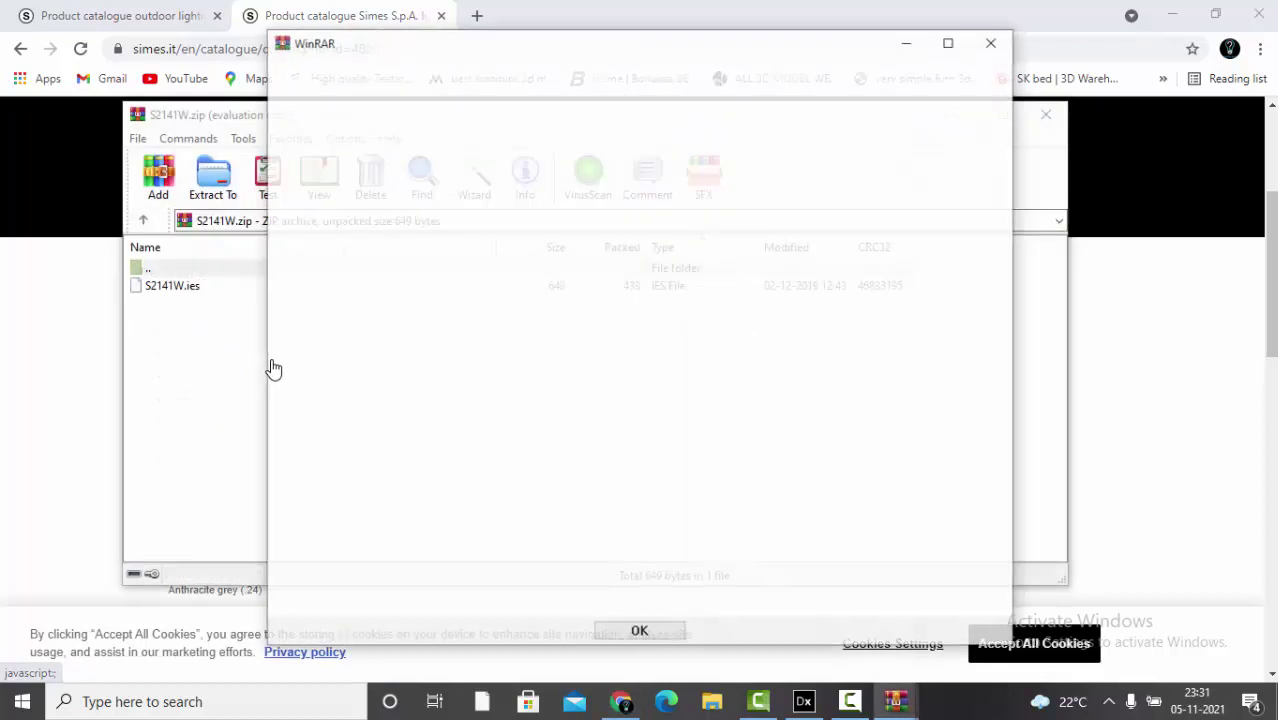
click(993, 41)
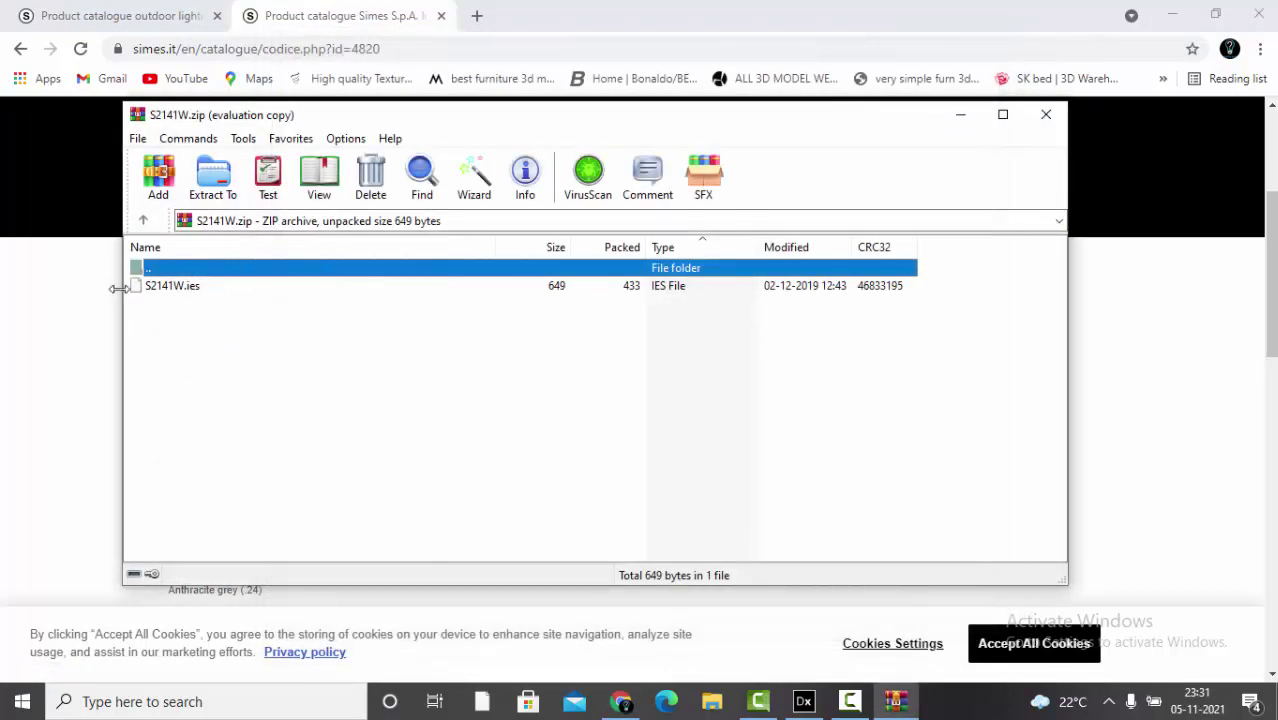
click(158, 288)
drag(158, 288, 1037, 593)
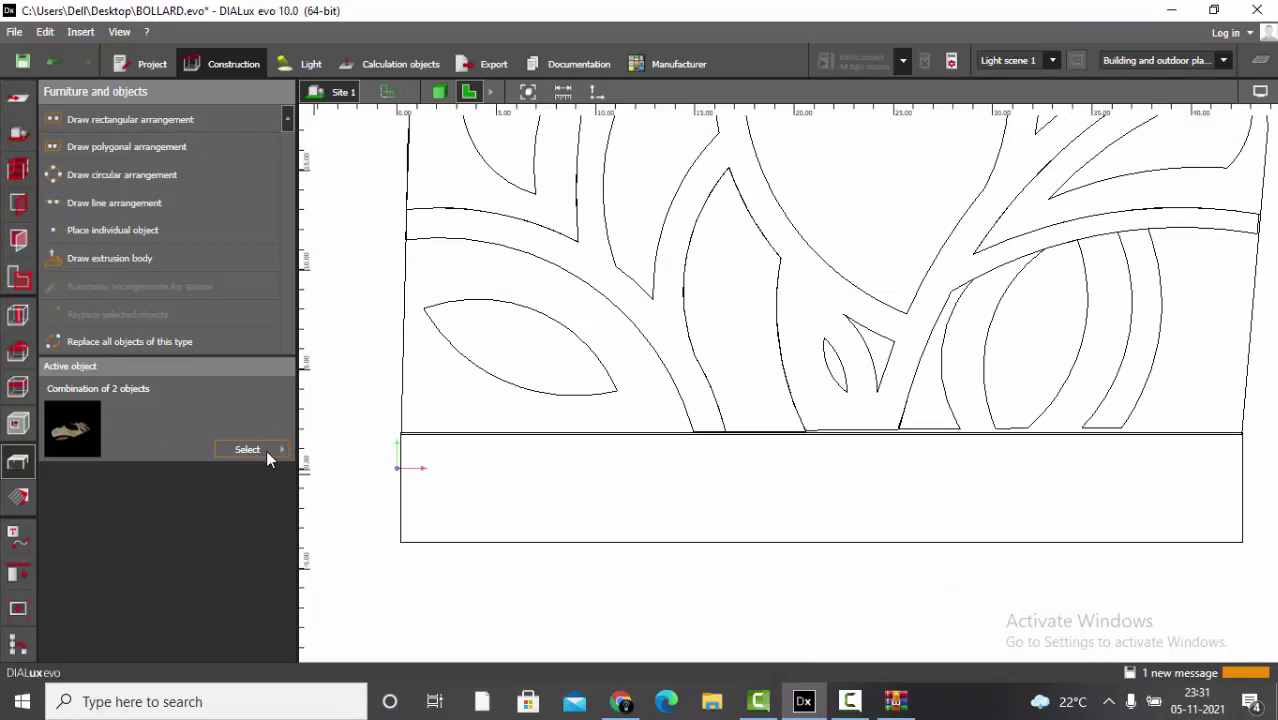
- Return to the bollard's product page in Chrome and review the head and post dimensions in the drawing
mouse_move(627, 705)
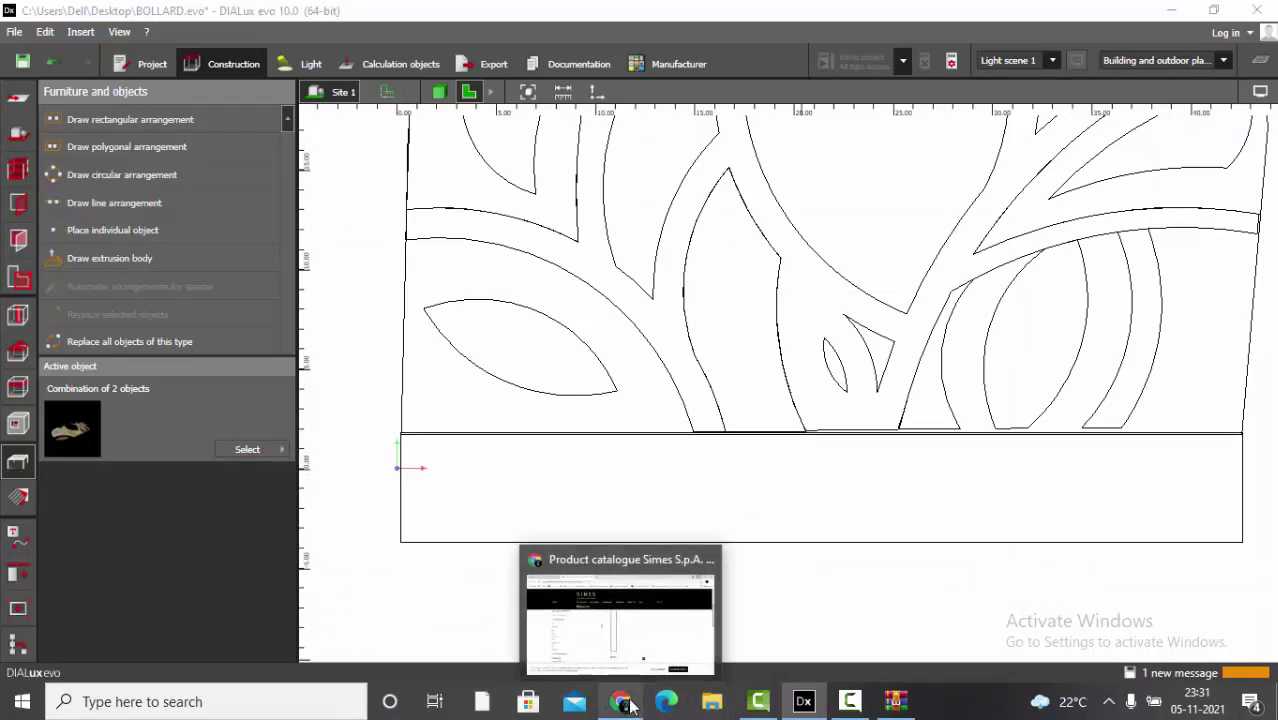
click(625, 605)
scroll(562, 360, up, 1)
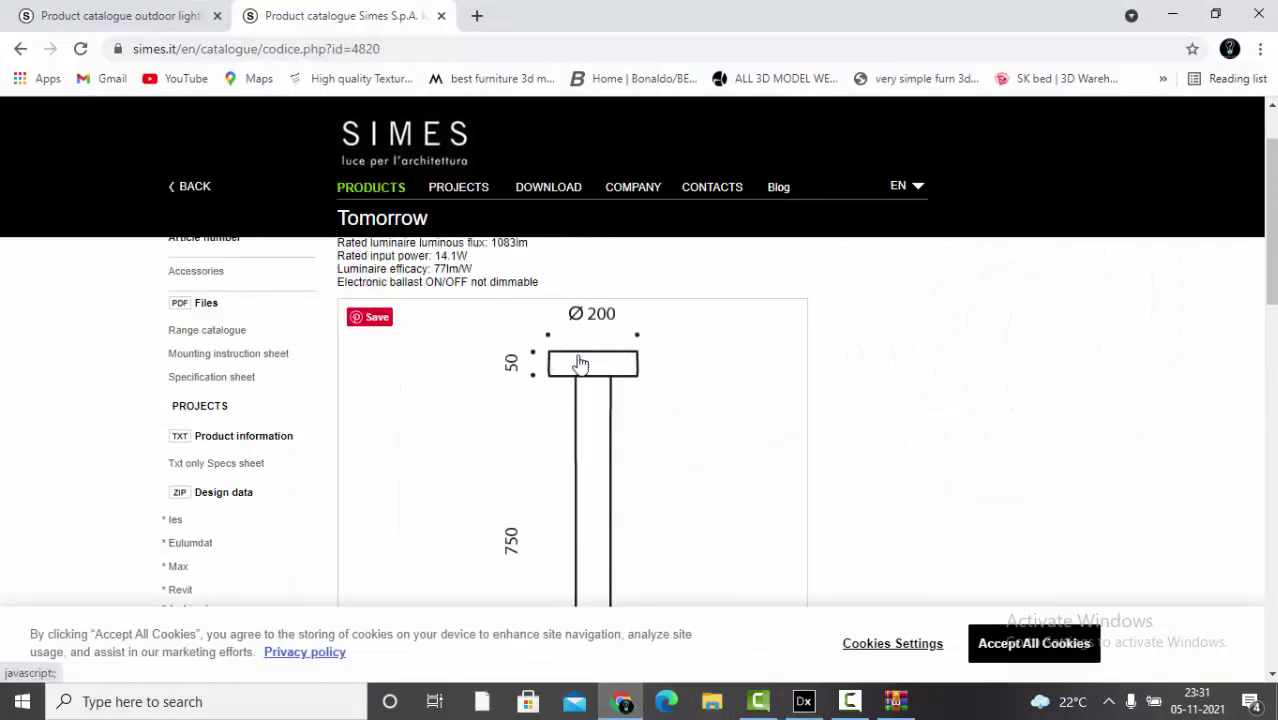
scroll(611, 362, down, 2)
scroll(528, 536, up, 1)
scroll(590, 436, down, 1)
scroll(590, 436, down, 2)
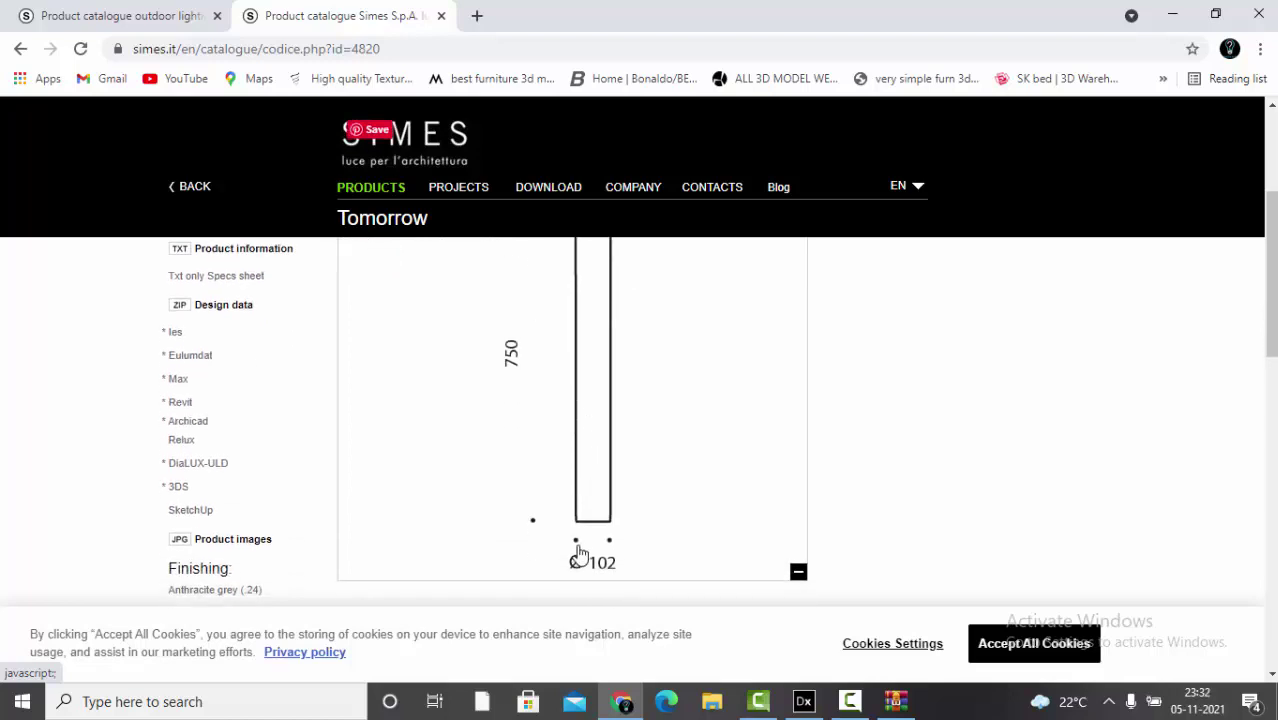
scroll(530, 505, up, 2)
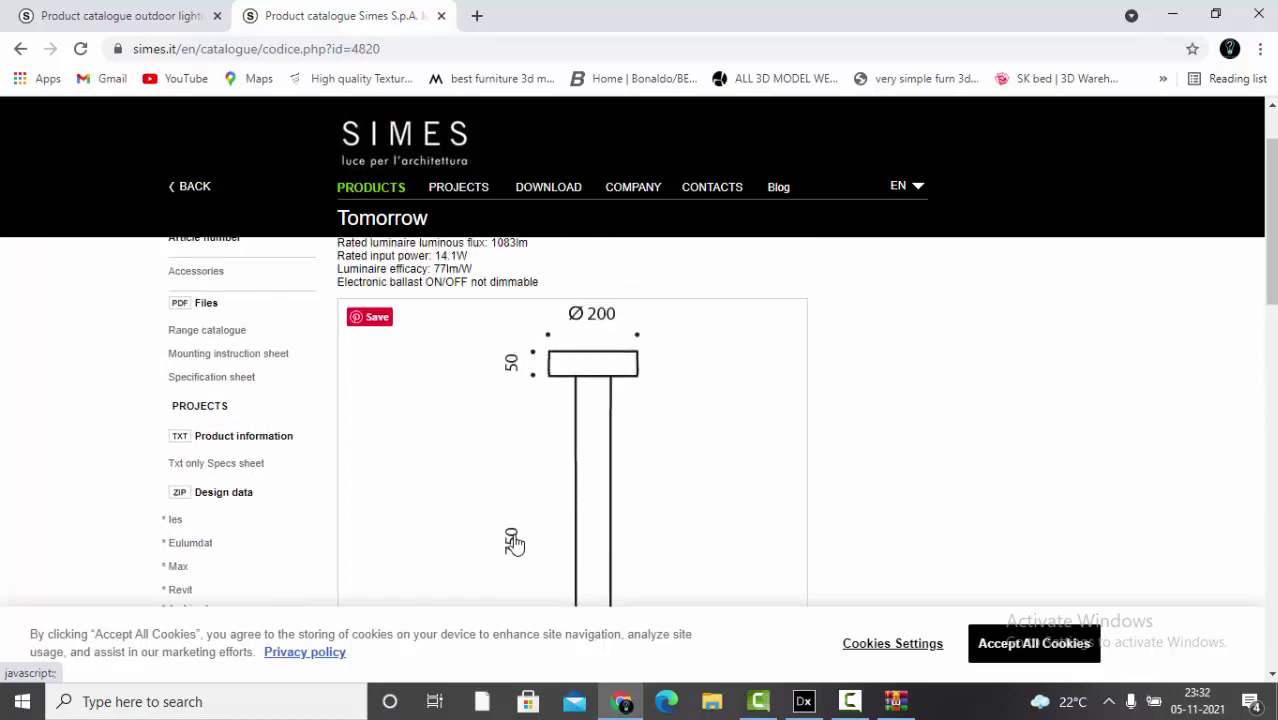
- Switch to DIALux evo, choose the vertical cylinder as the active object and set its height to 0.750 m
click(805, 703)
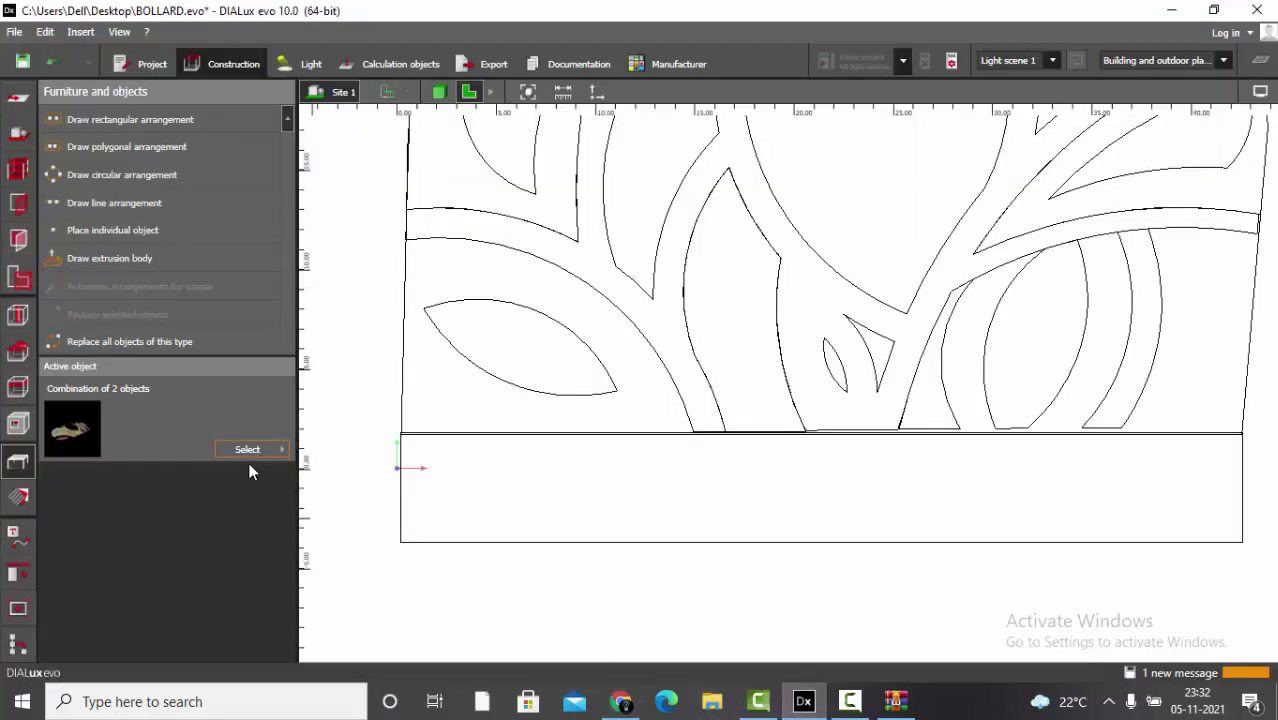
click(267, 451)
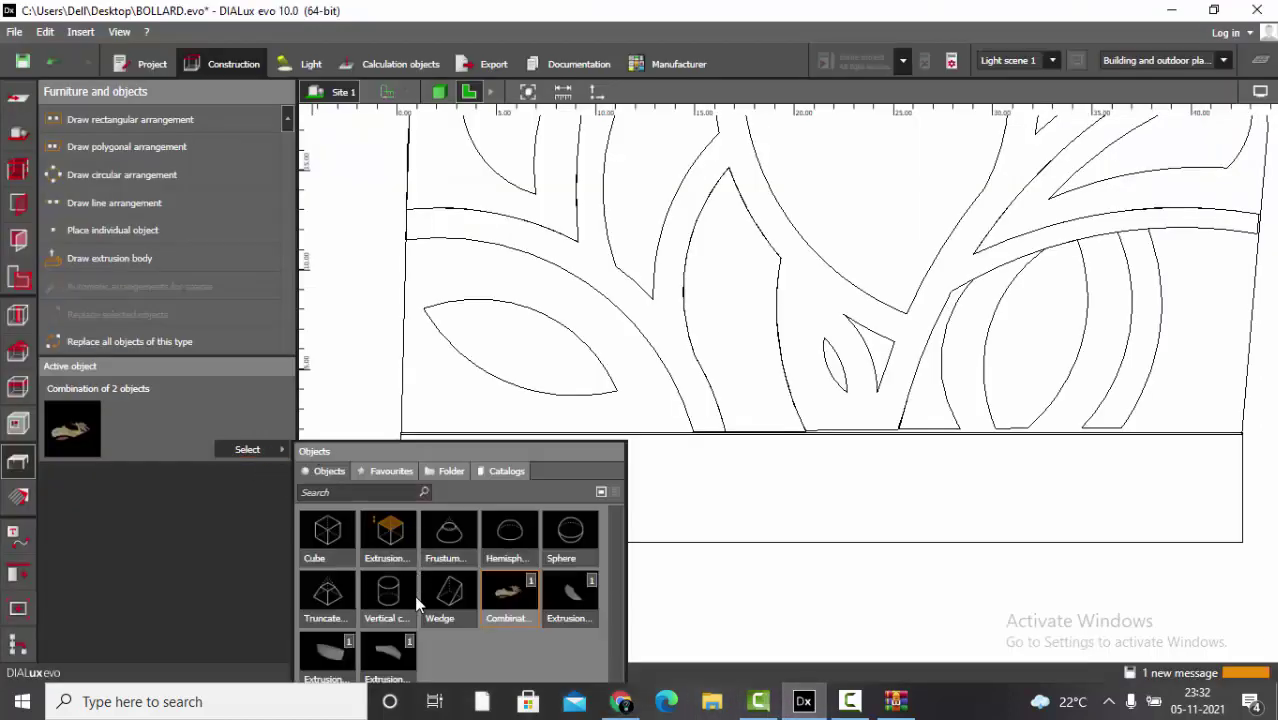
click(390, 597)
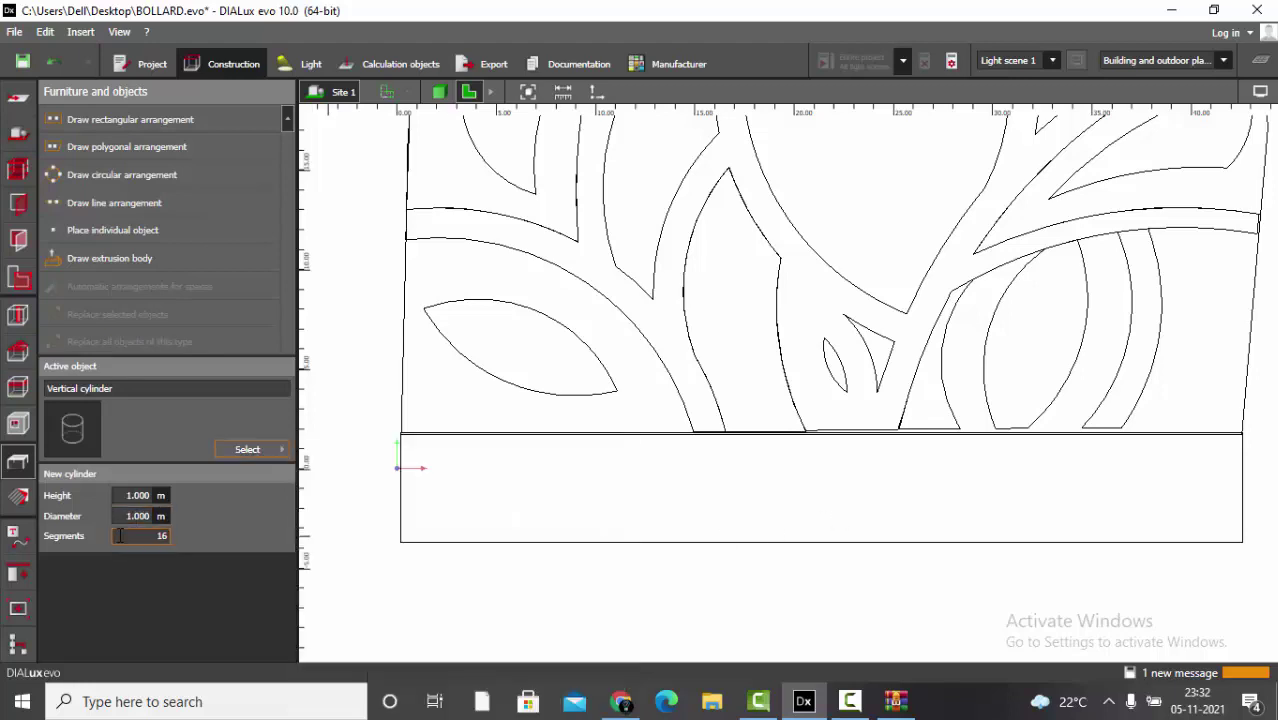
click(621, 701)
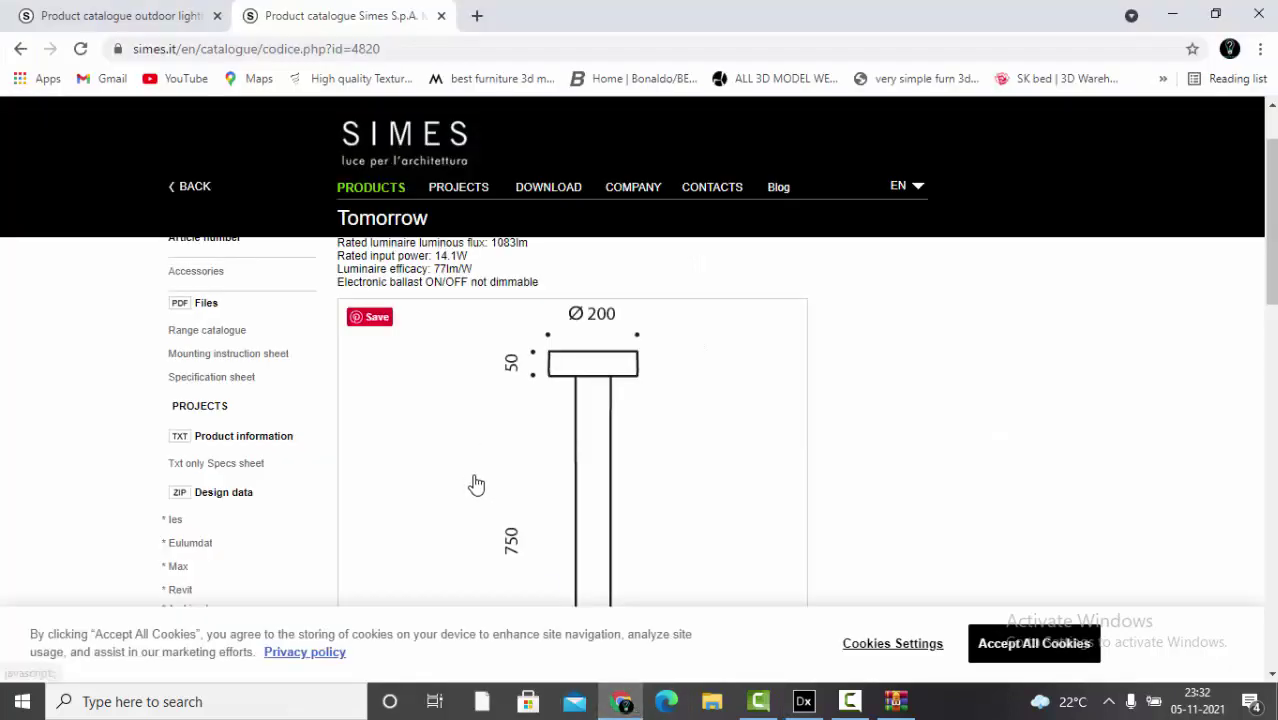
click(623, 697)
click(131, 495)
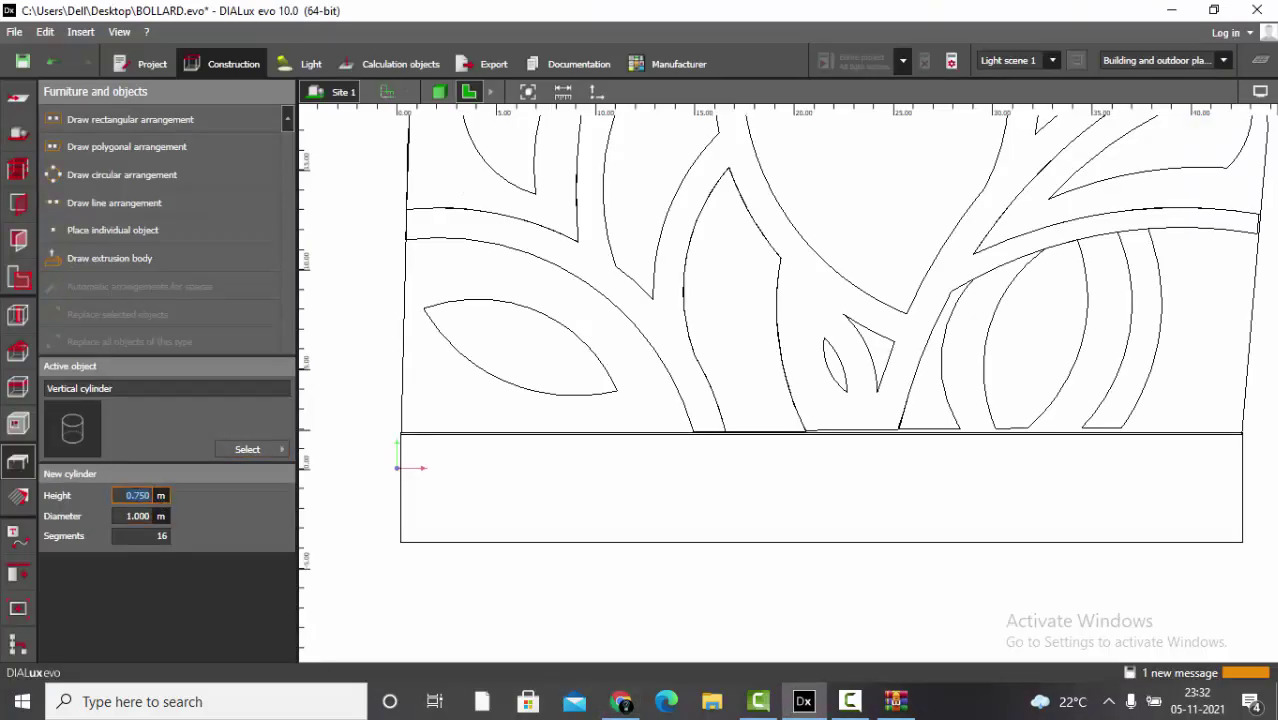
- Check the post's diameter in the catalogue drawing in Chrome, return to DIALux evo and set the new cylinder's diameter to 0.102 m
click(622, 701)
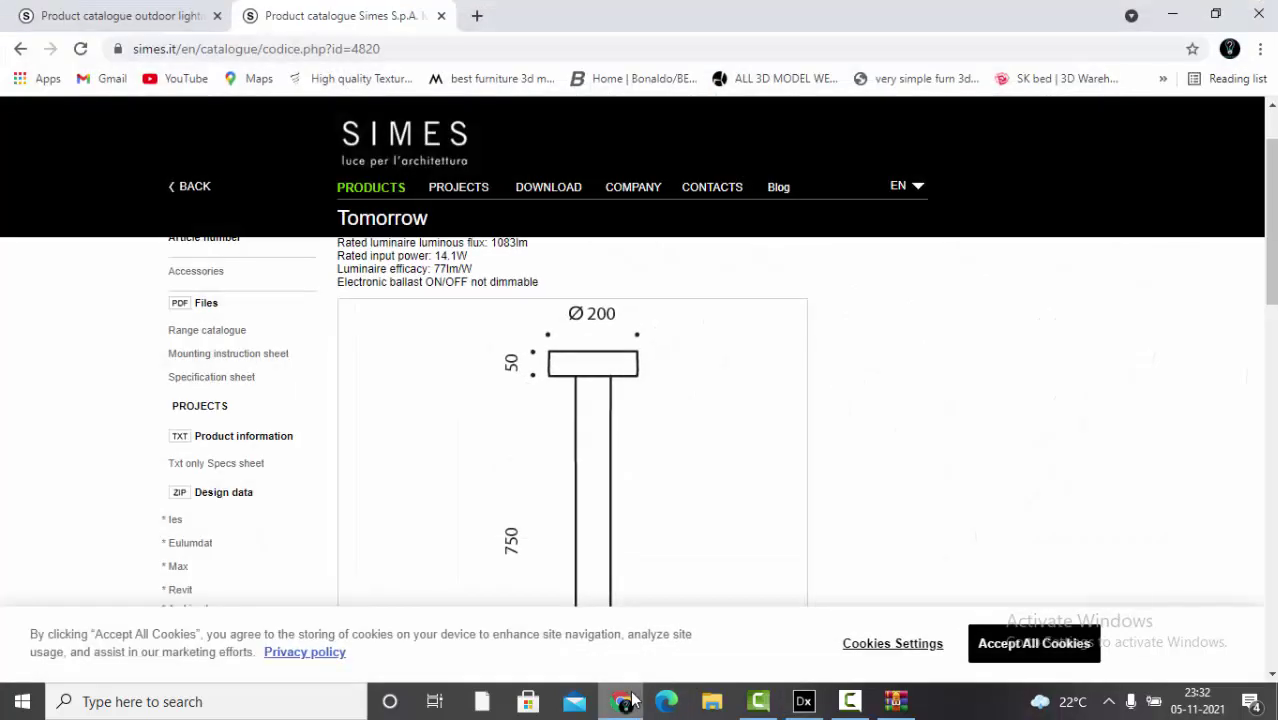
scroll(540, 478, down, 3)
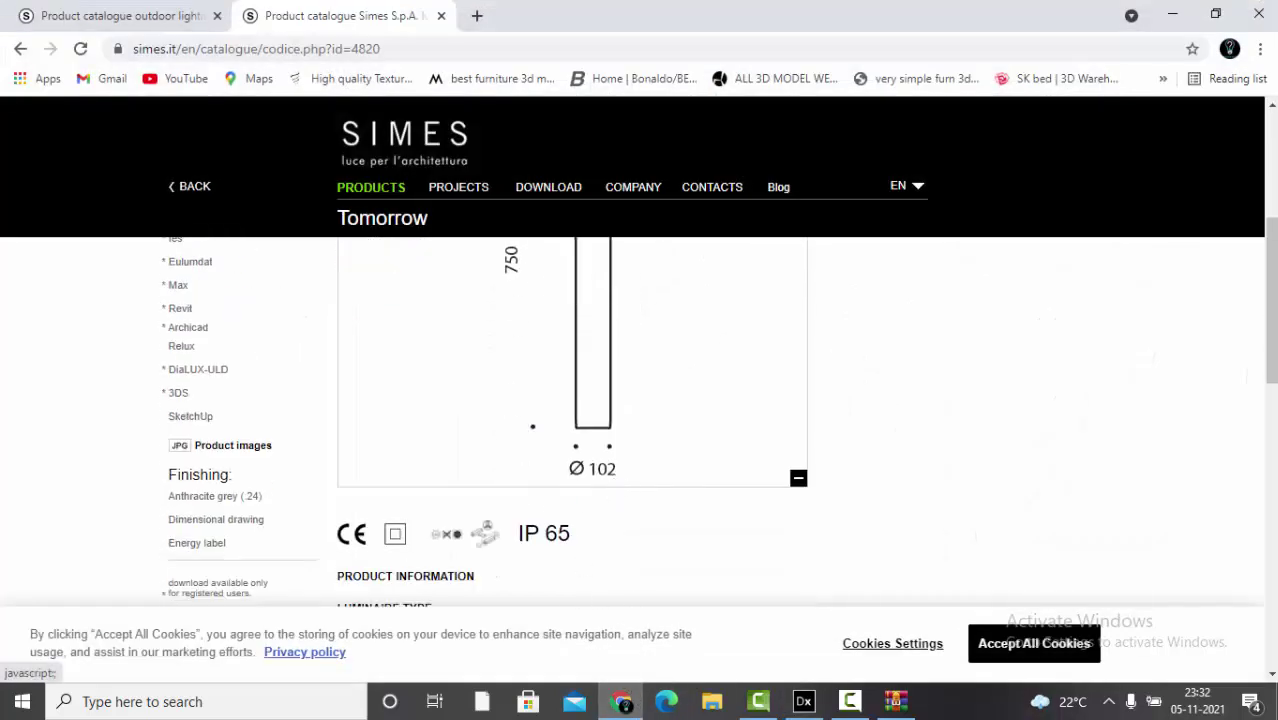
click(622, 701)
click(145, 515)
key(BackSpace)
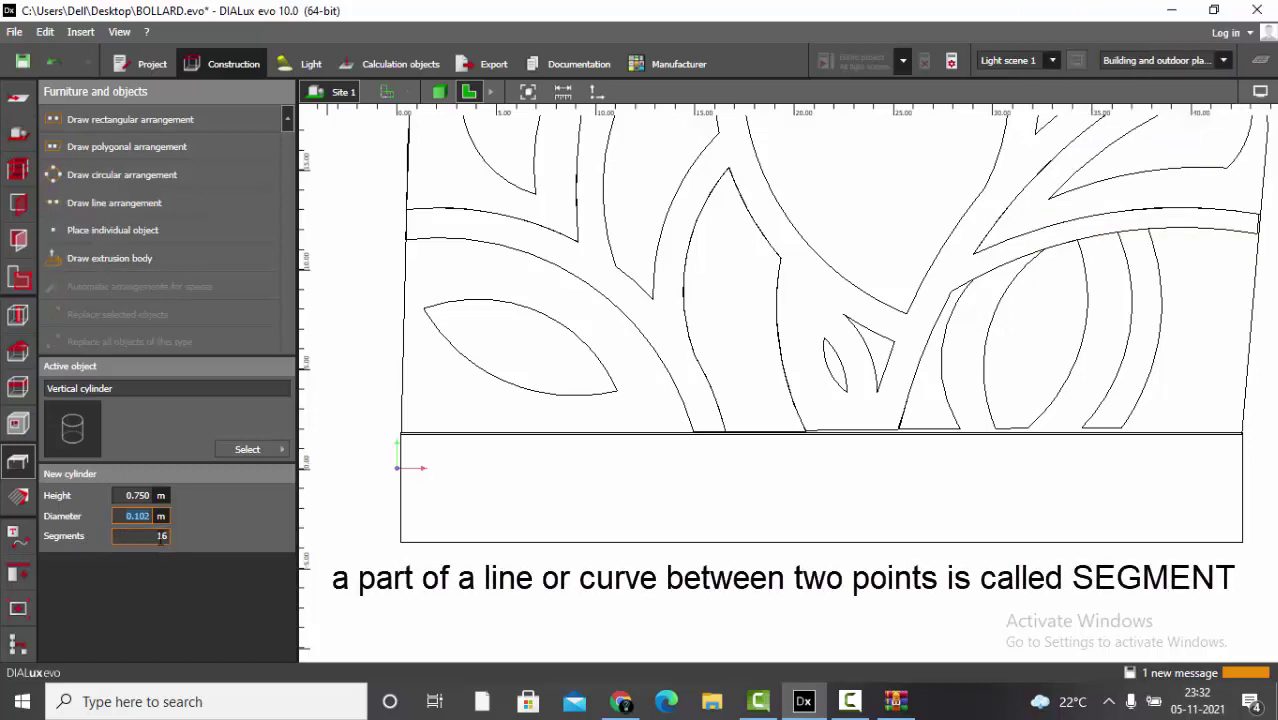
- Place the 16-segment post cylinder in the strip in front of the landscape and inspect its roundness in plan and 3D
click(112, 230)
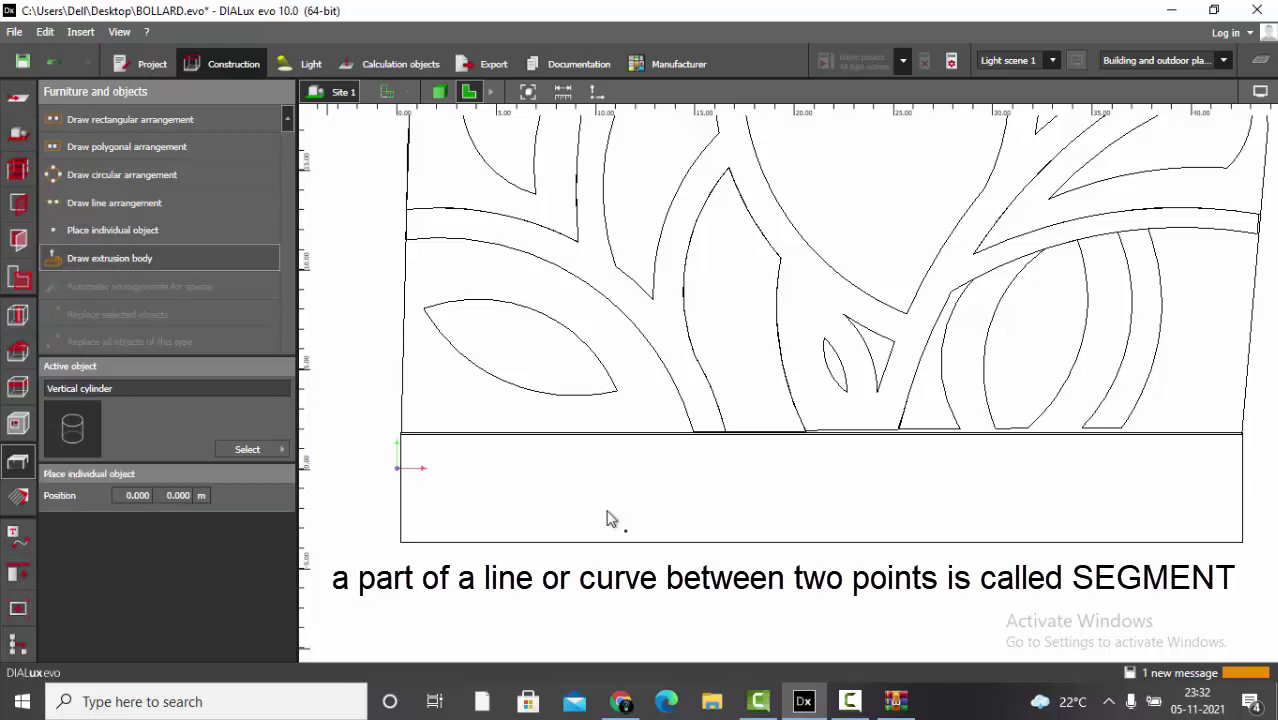
click(546, 486)
scroll(550, 484, up, 10)
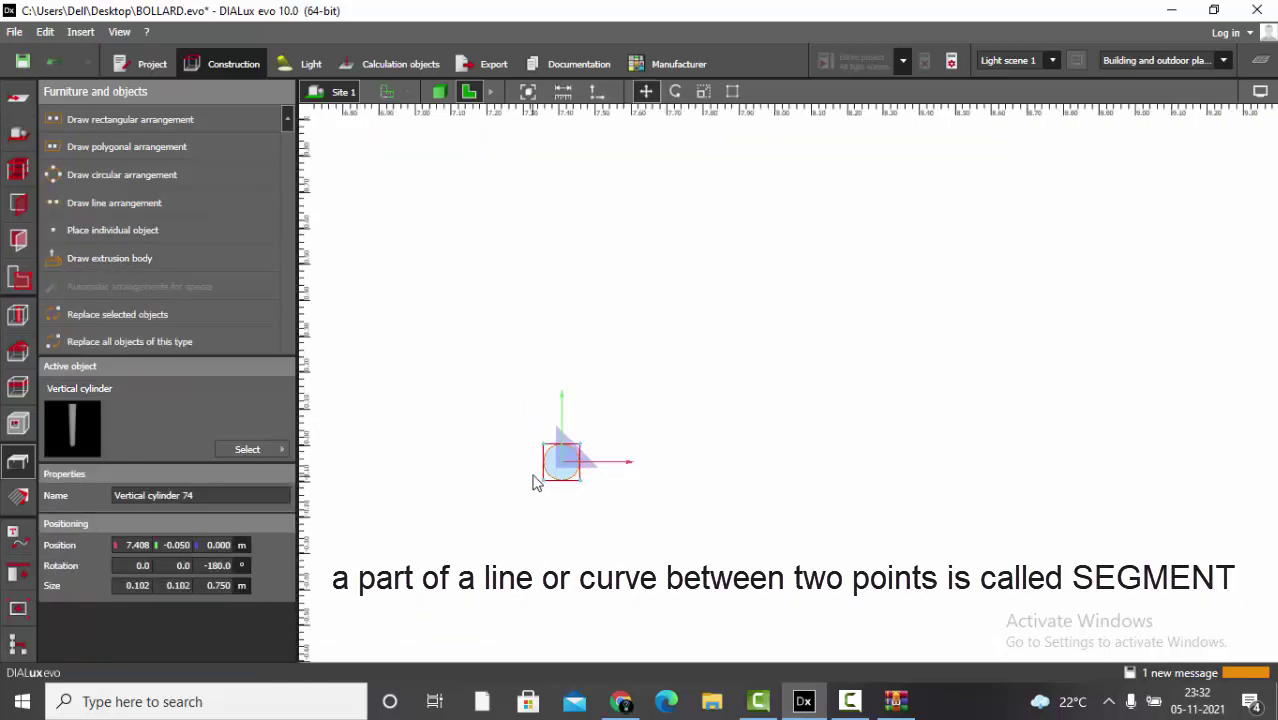
scroll(556, 436, up, 4)
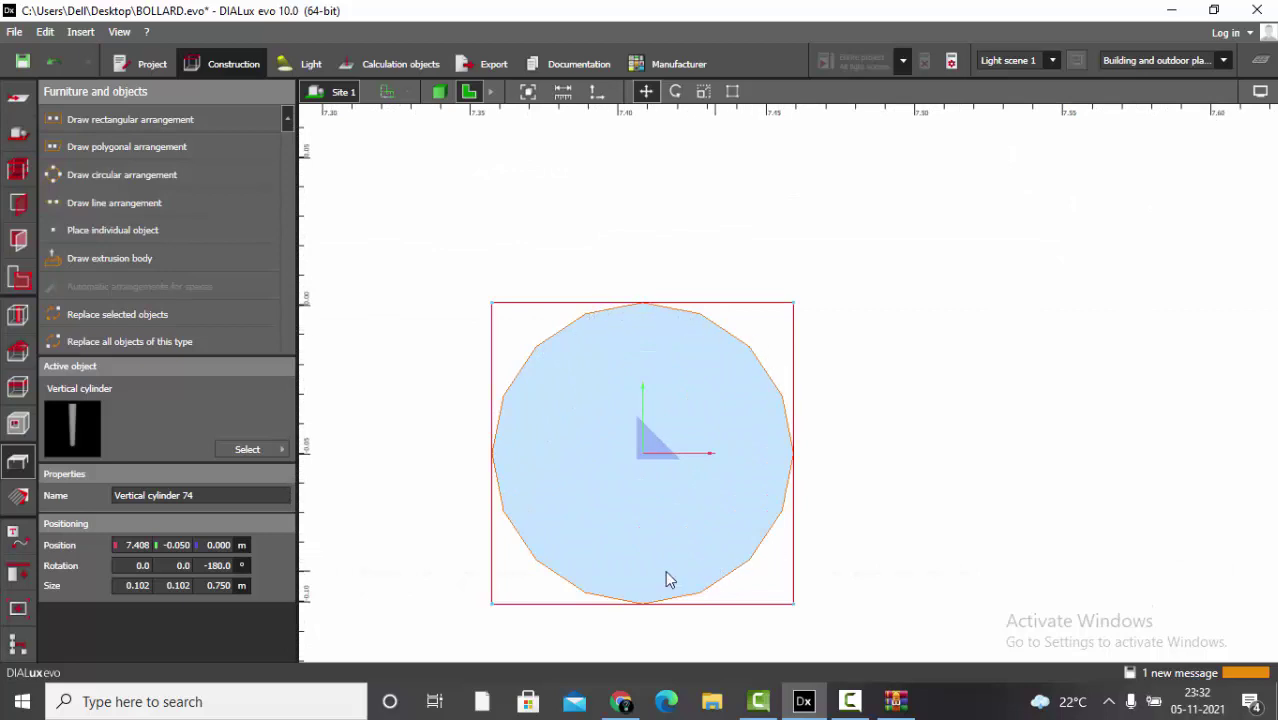
click(439, 92)
middle_drag(715, 332, 648, 364)
scroll(697, 334, down, 3)
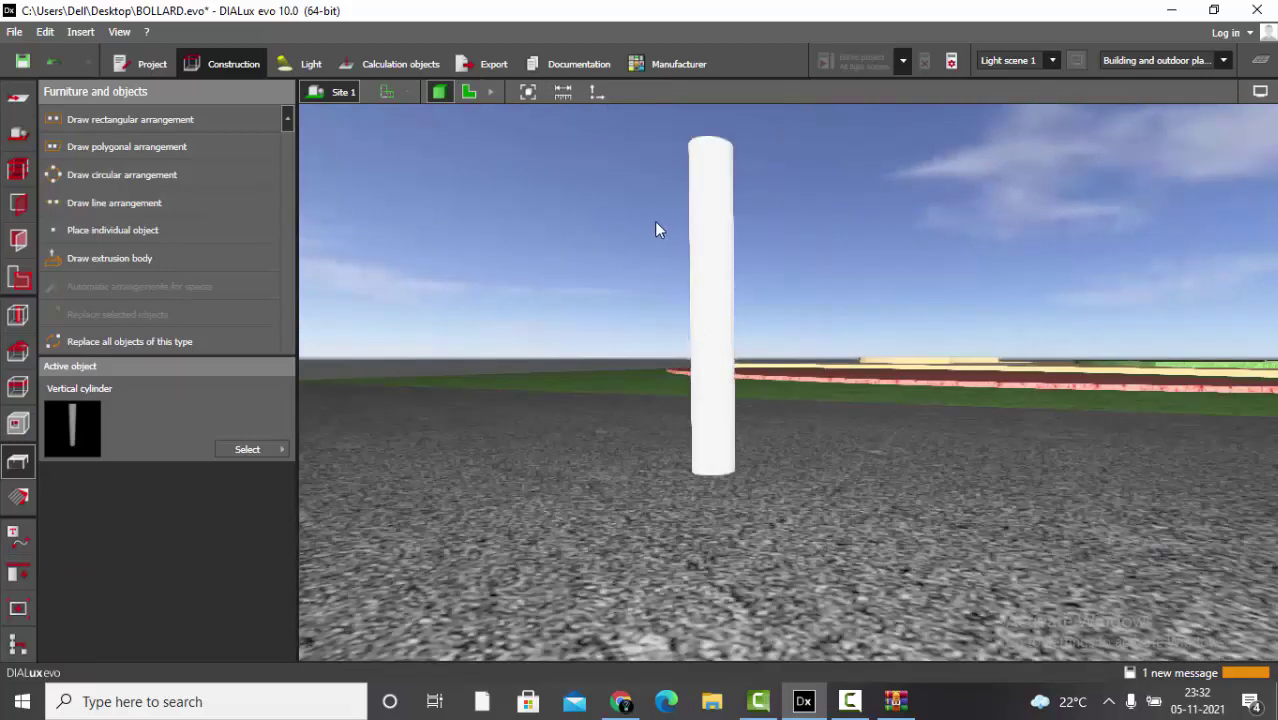
- Place another 0.750 m high, 0.102 m diameter vertical cylinder with 30 segments beside the first one in the plan view
click(474, 91)
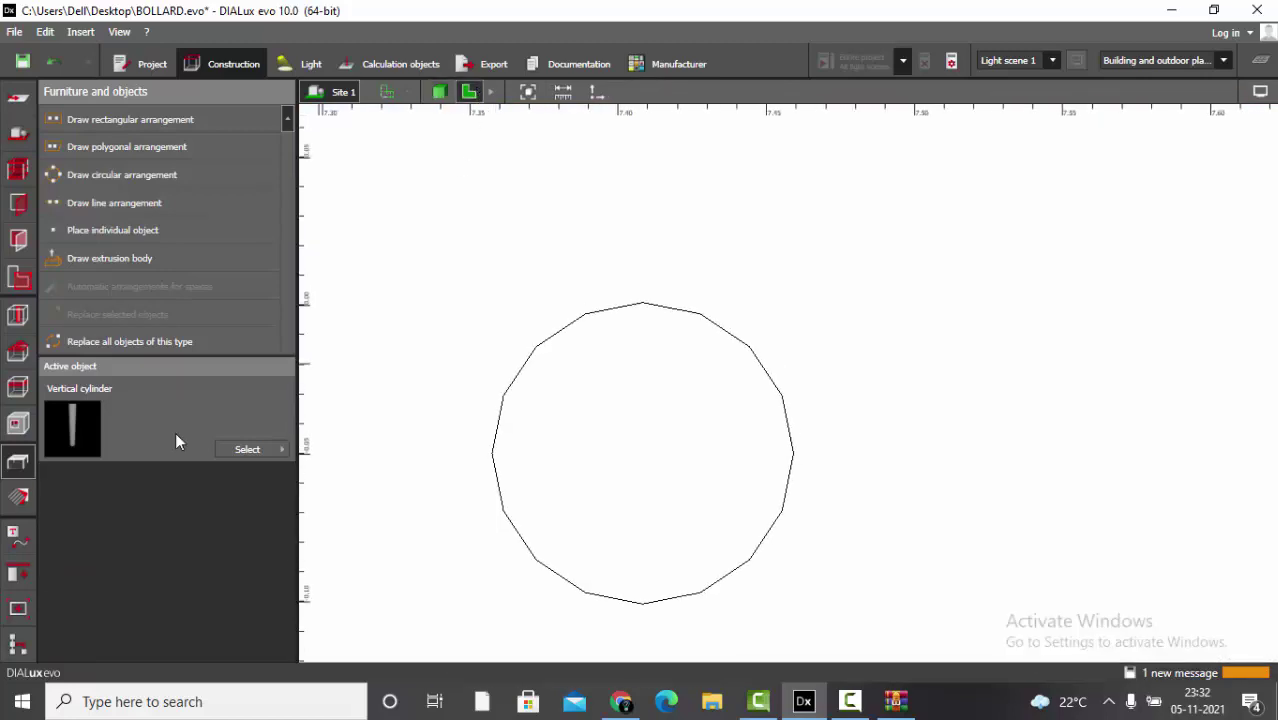
click(280, 449)
click(397, 590)
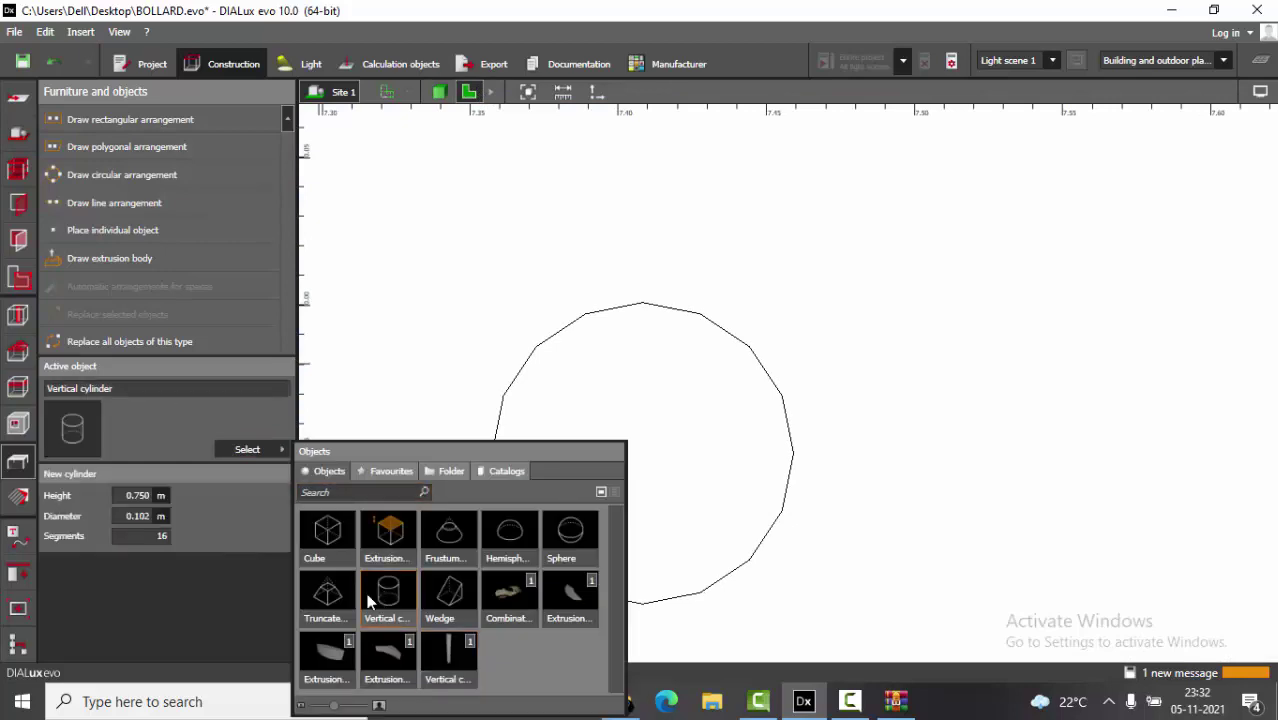
click(141, 535)
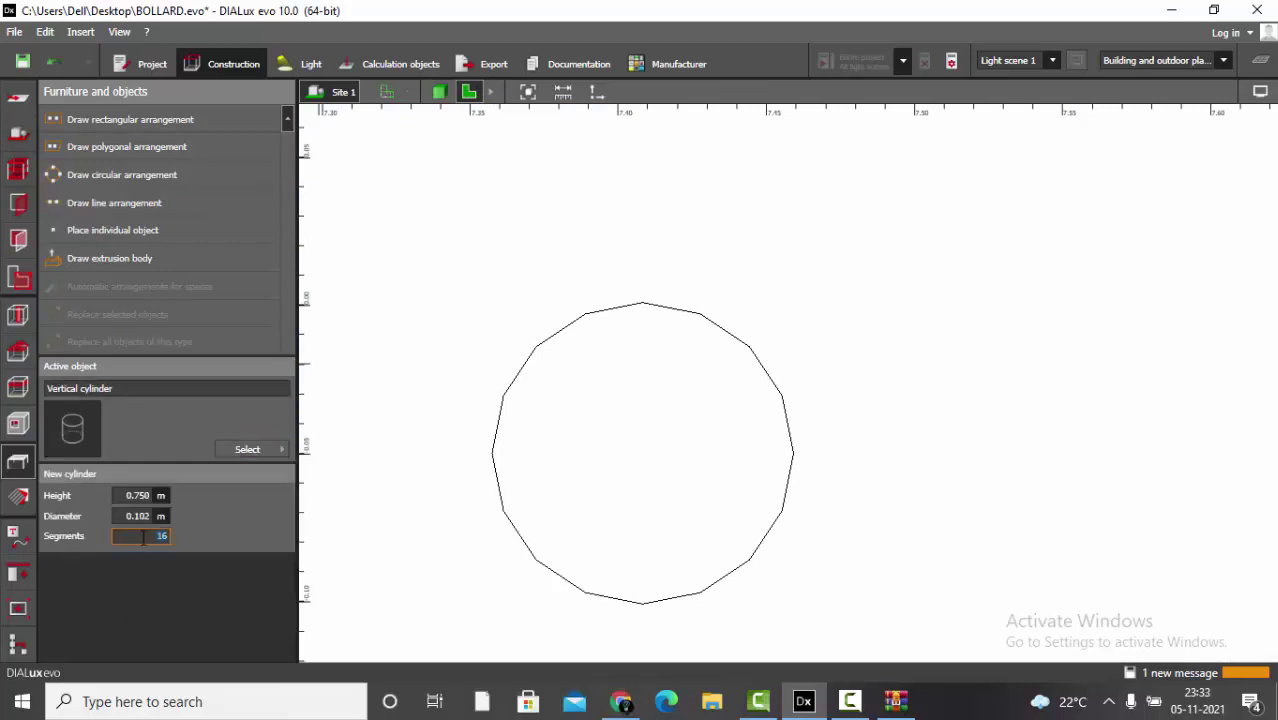
text(30)
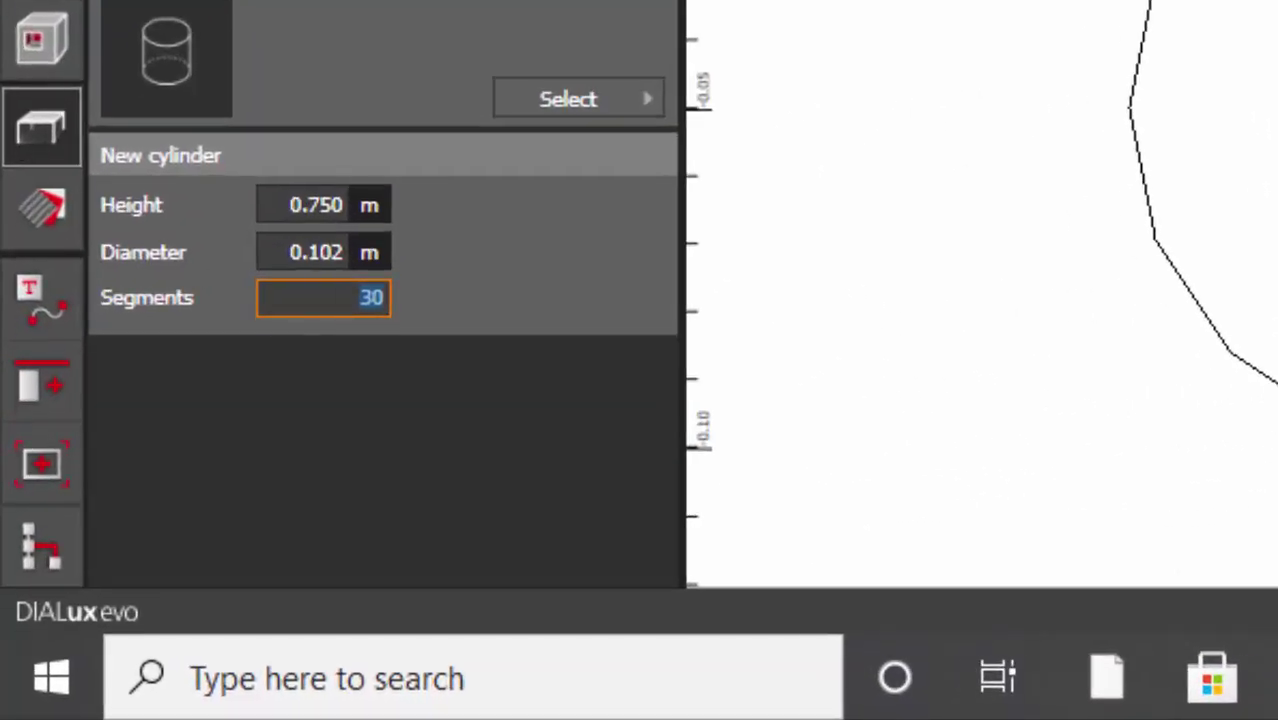
click(907, 381)
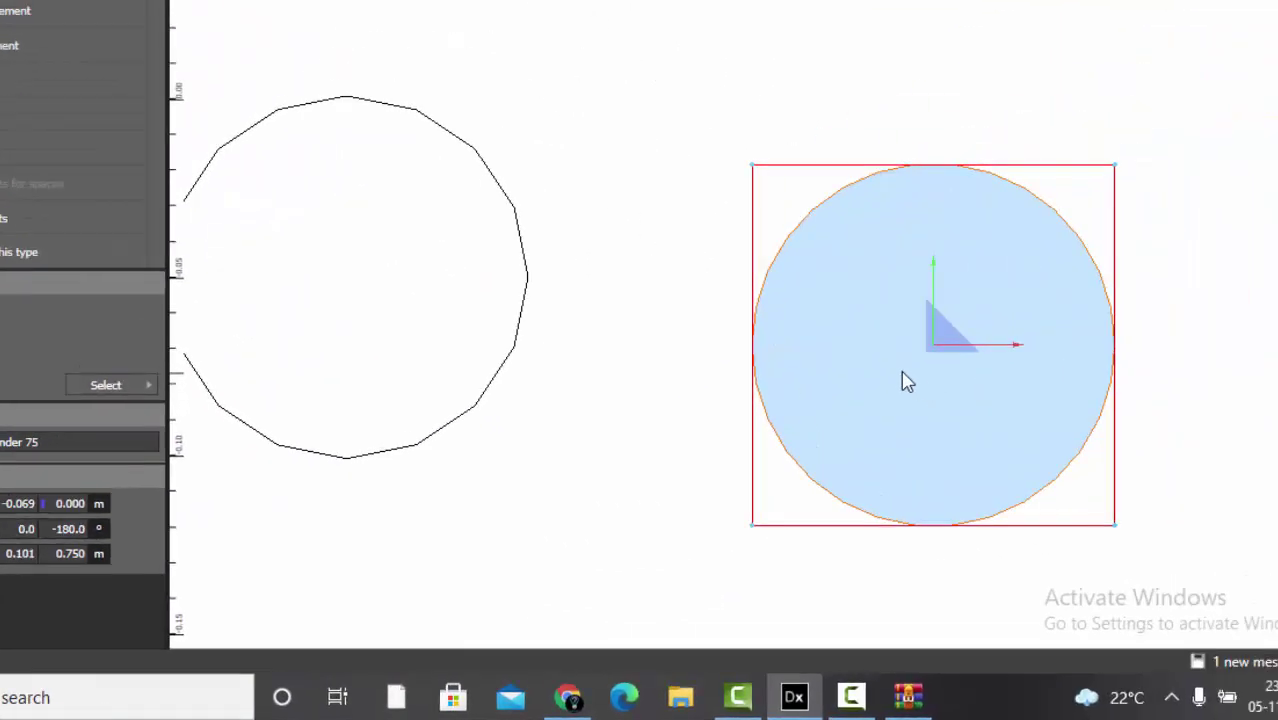
drag(945, 335, 830, 278)
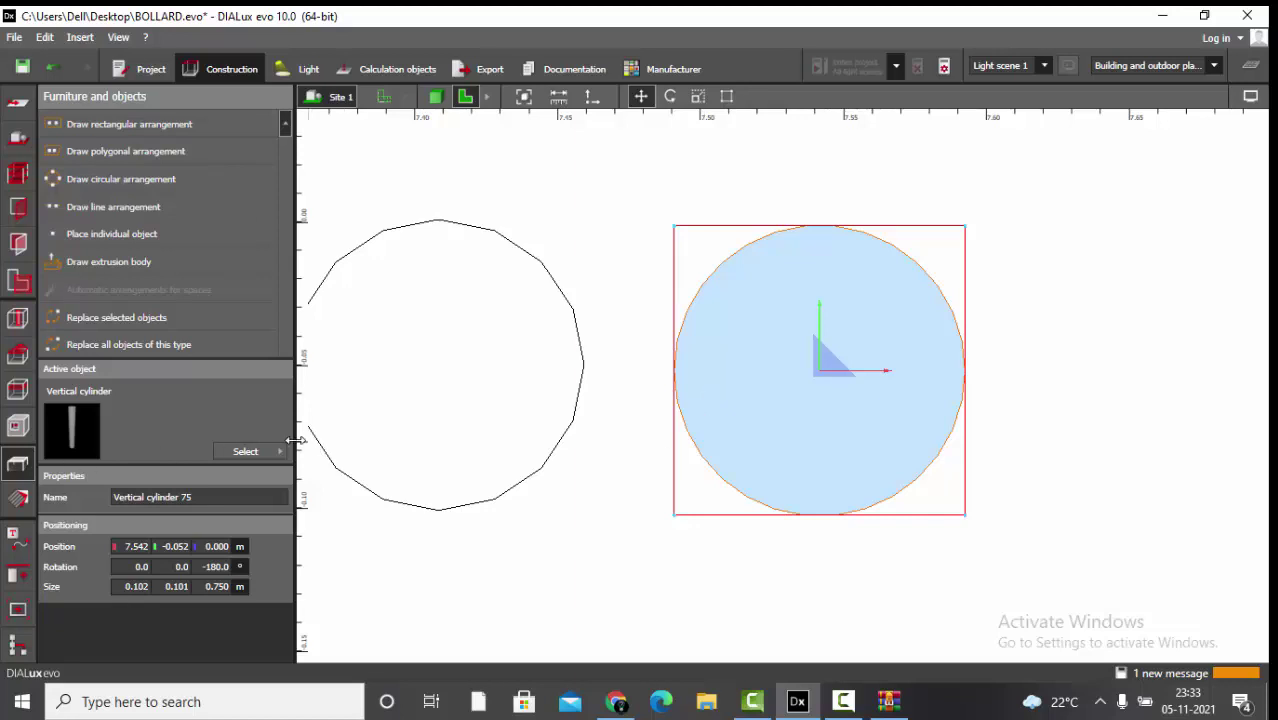
- Place a third vertical cylinder with 64 segments beside the 30-segment one without saving the project, and compare their outlines
click(259, 454)
click(385, 600)
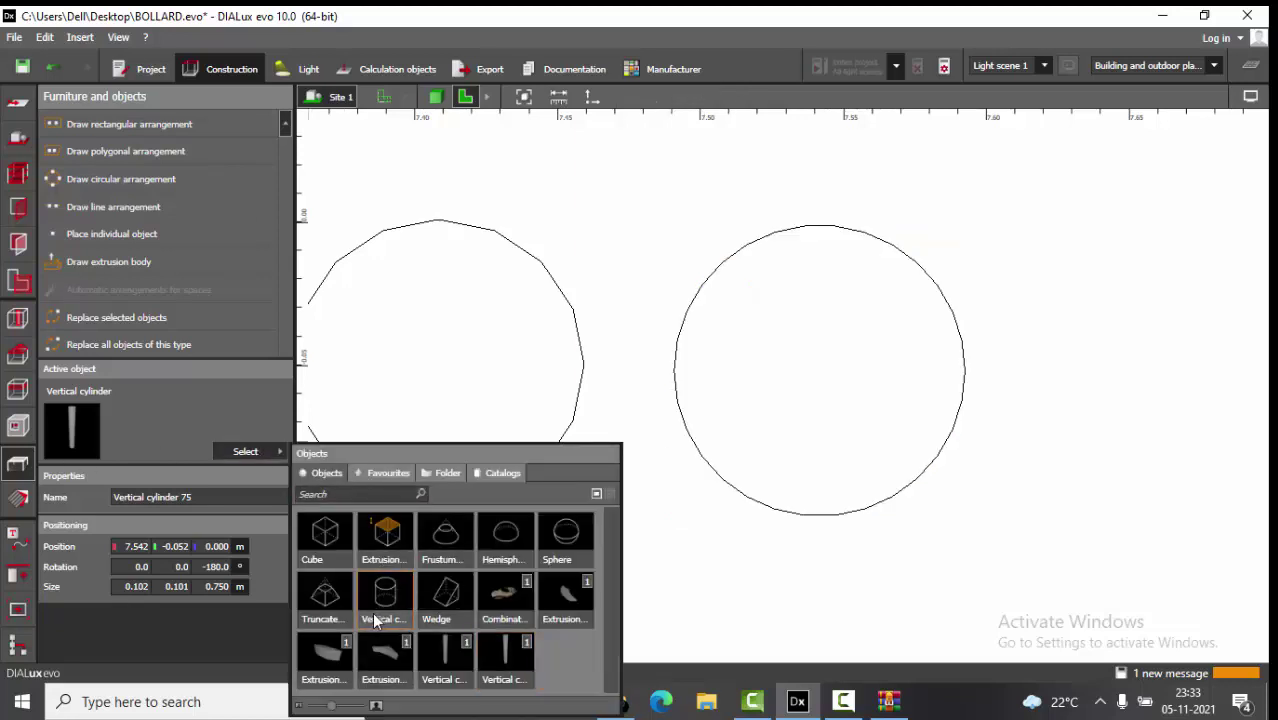
double_click(158, 538)
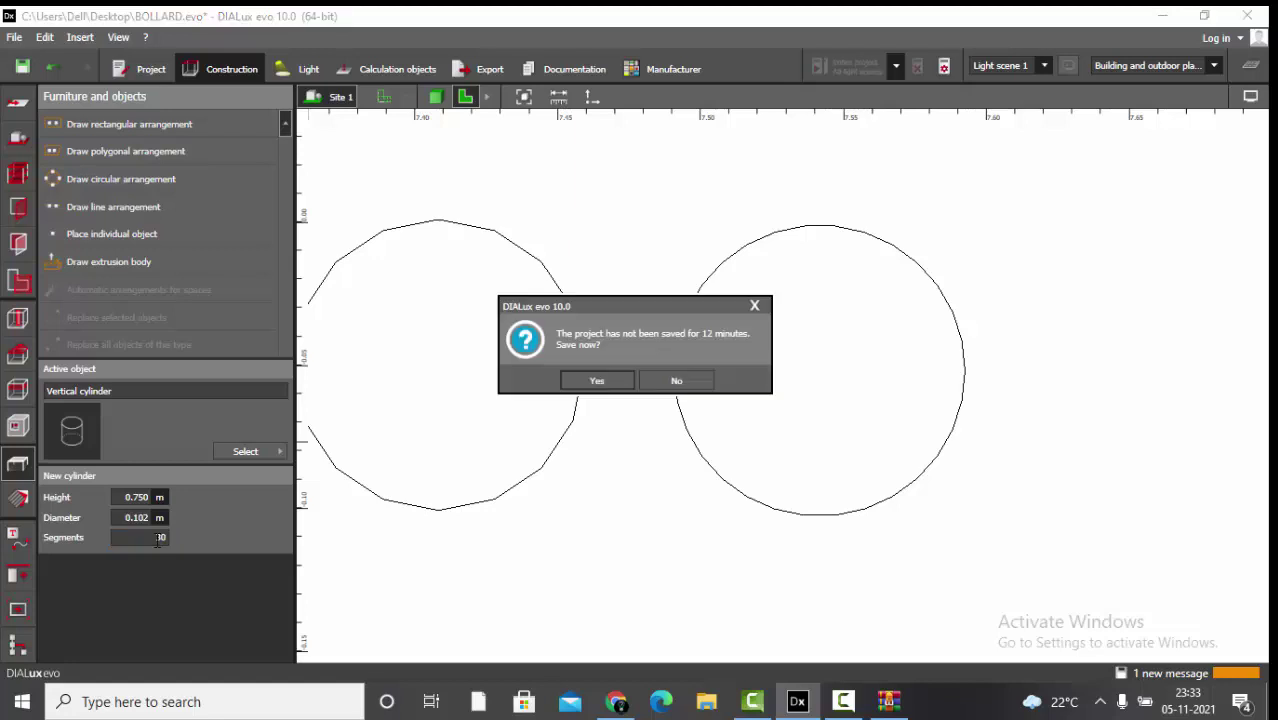
click(676, 381)
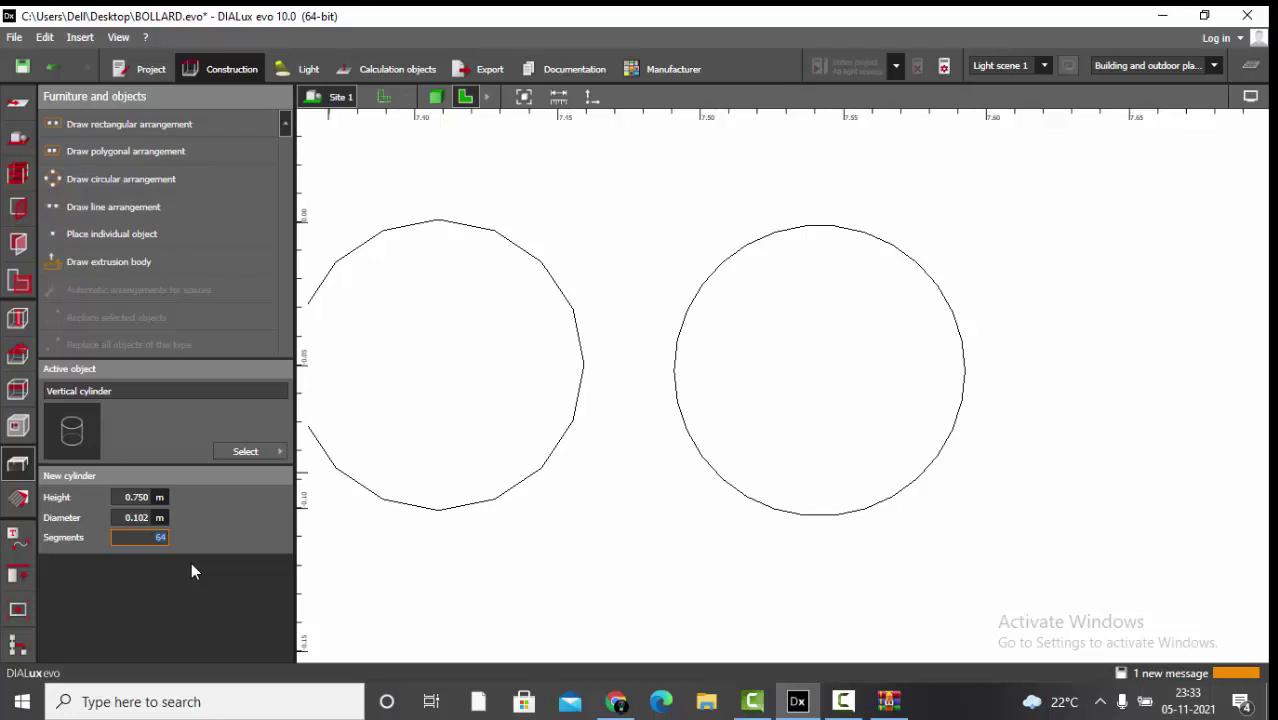
click(80, 233)
scroll(394, 354, down, 1)
click(964, 366)
scroll(988, 401, up, 1)
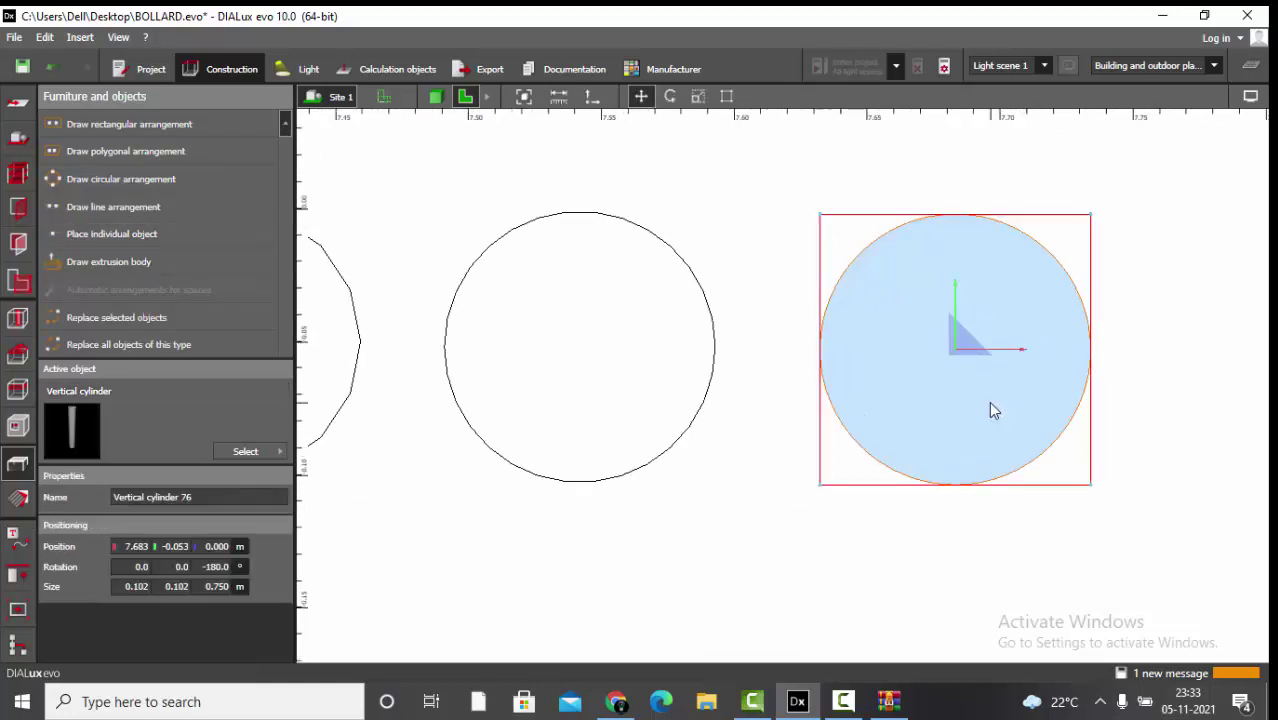
click(836, 265)
scroll(840, 265, up, 1)
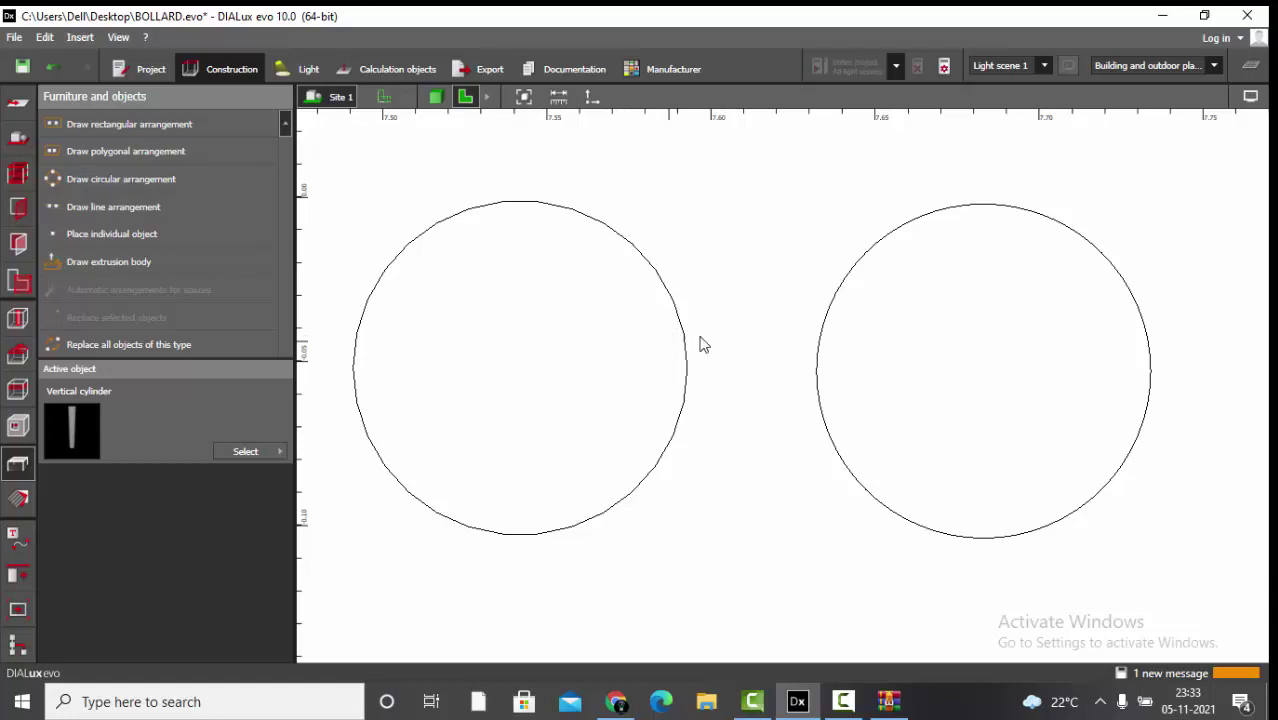
- Delete the 64-segment and 16-segment cylinders, leaving only the 30-segment post
click(1069, 356)
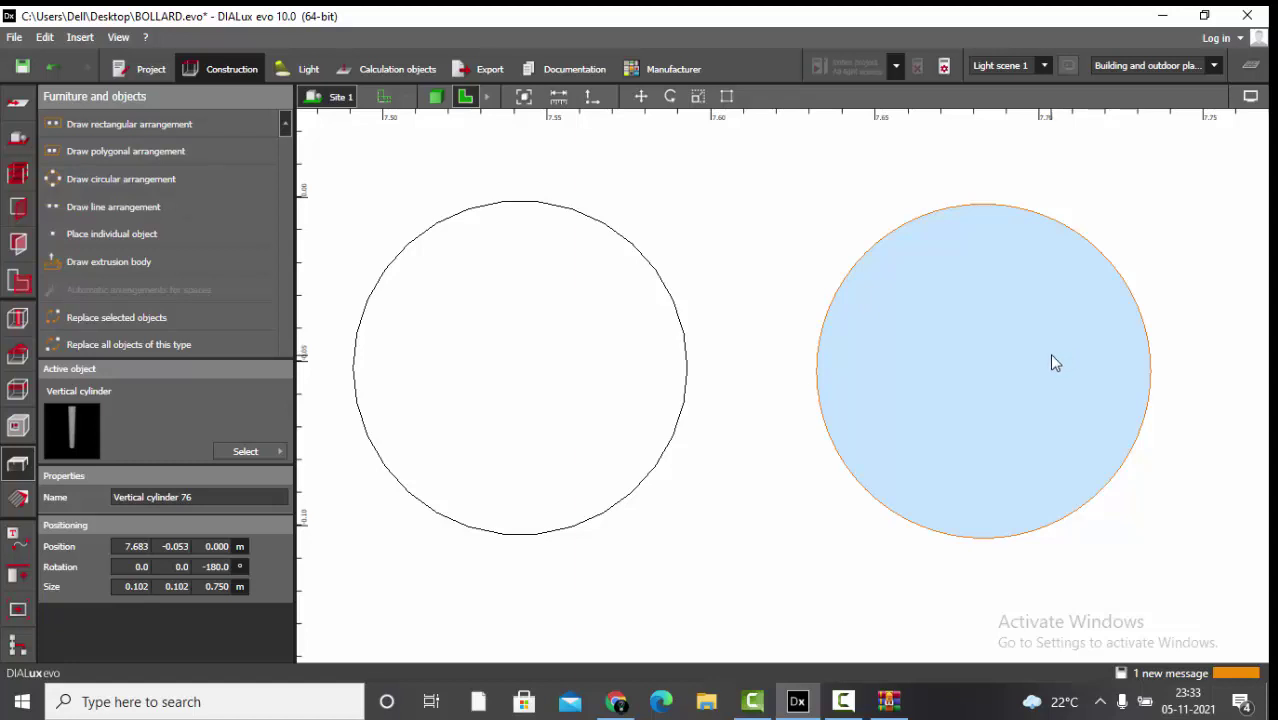
key(Delete)
scroll(1045, 362, down, 2)
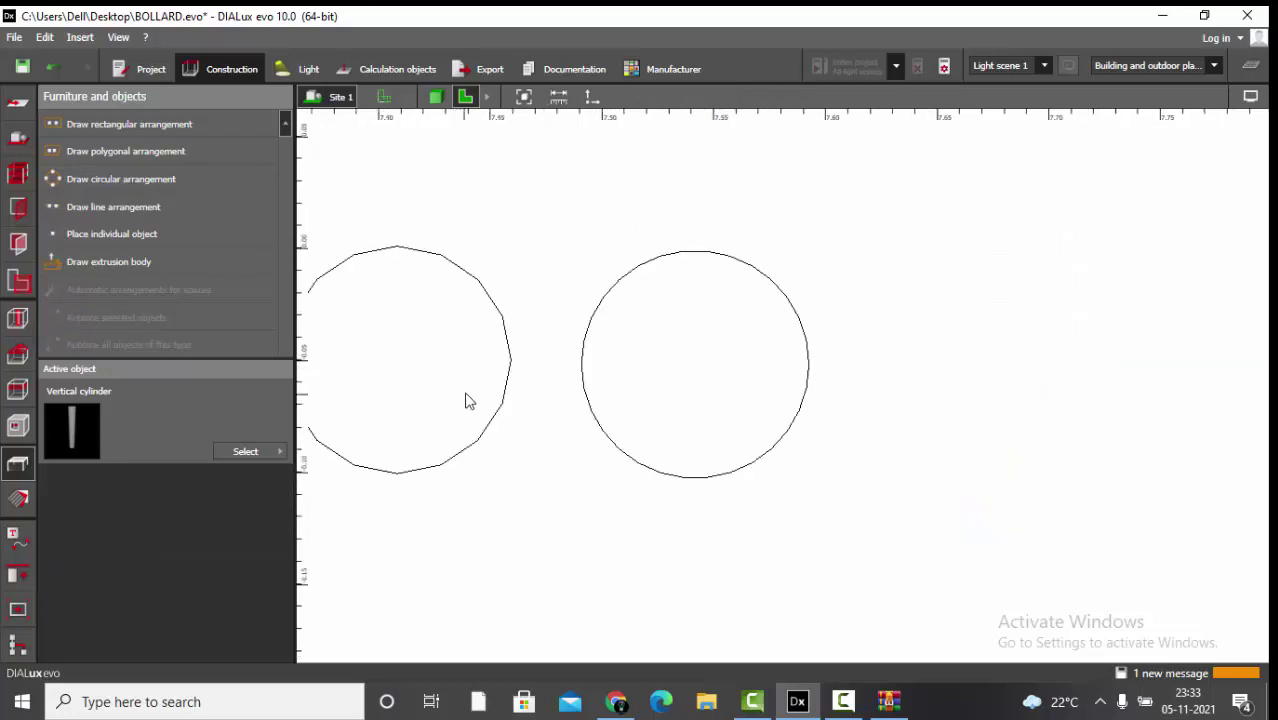
click(642, 354)
scroll(650, 380, up, 4)
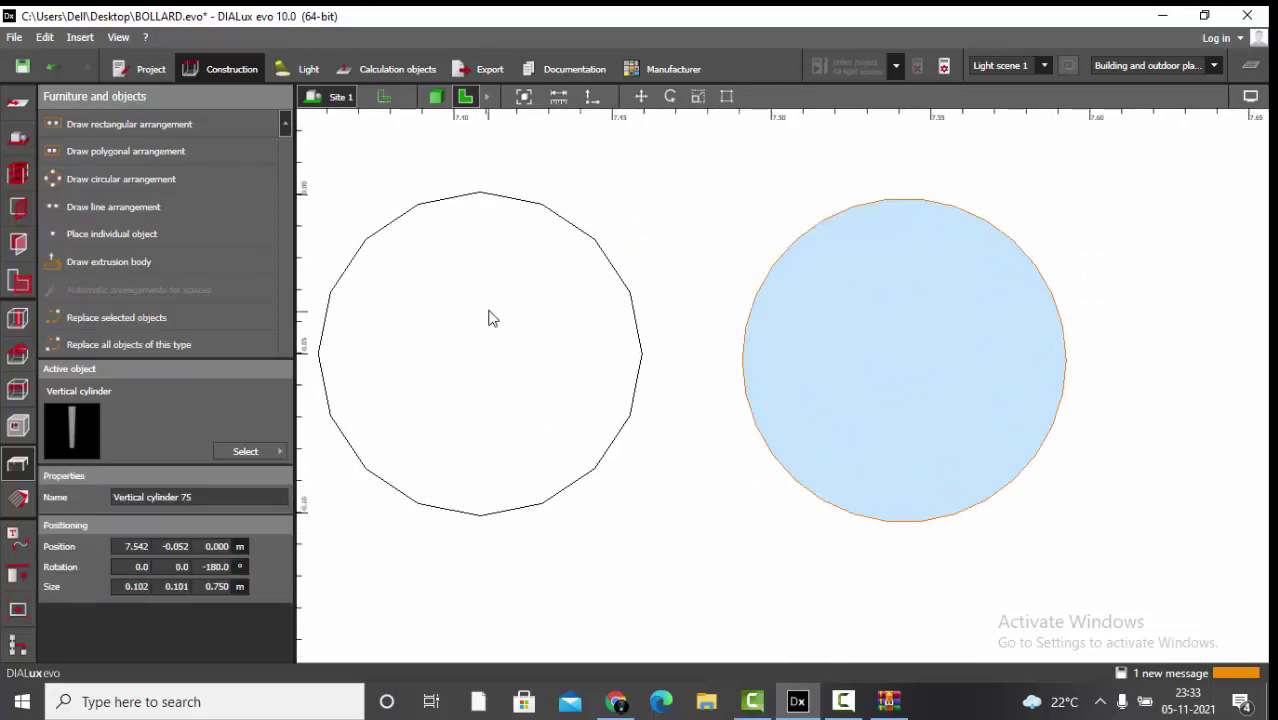
click(489, 318)
key(Delete)
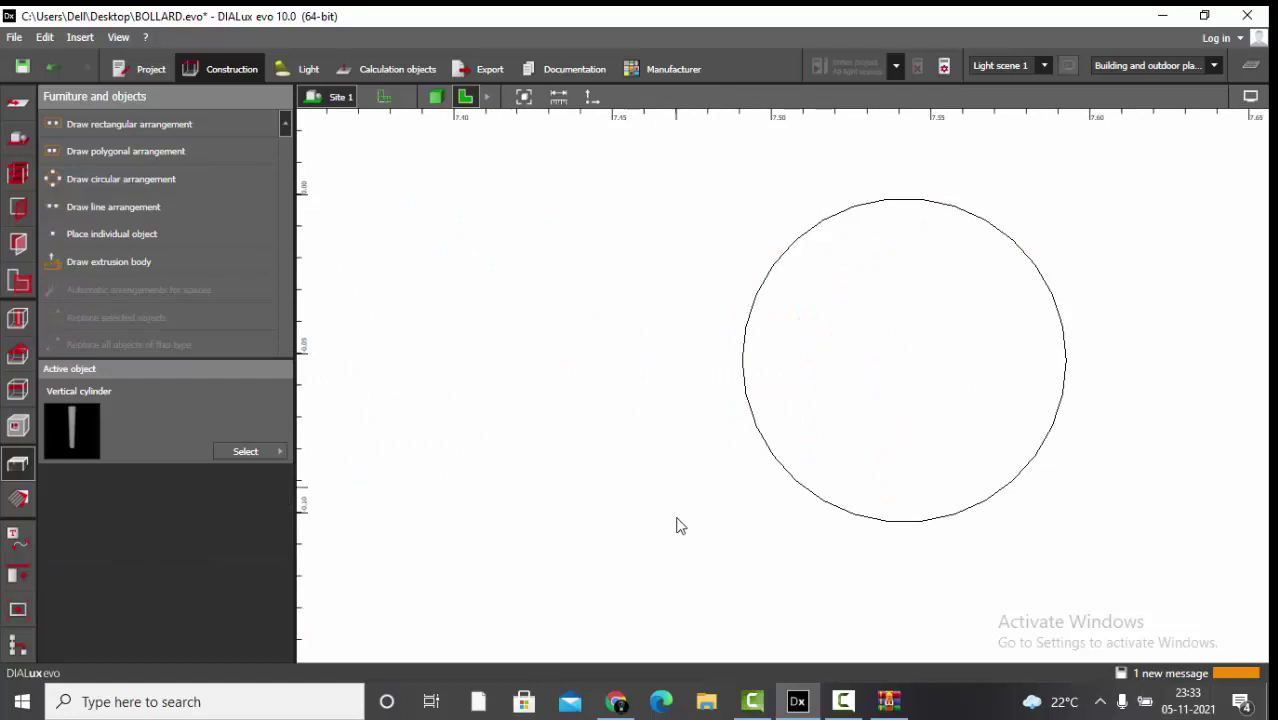
- Check the head's dimensions in the catalogue drawing in Chrome, then define a new vertical cylinder in DIALux evo with a 0.200 m diameter
click(615, 701)
scroll(575, 450, up, 2)
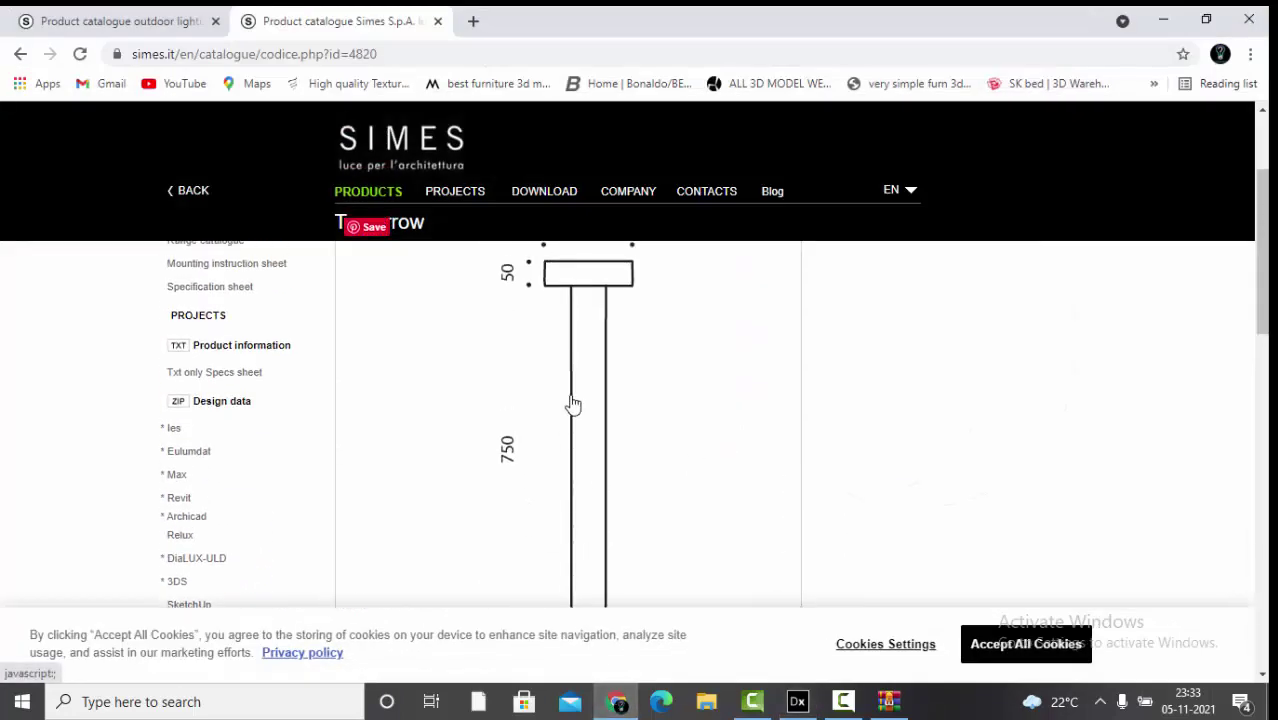
scroll(600, 420, down, 2)
scroll(595, 450, up, 3)
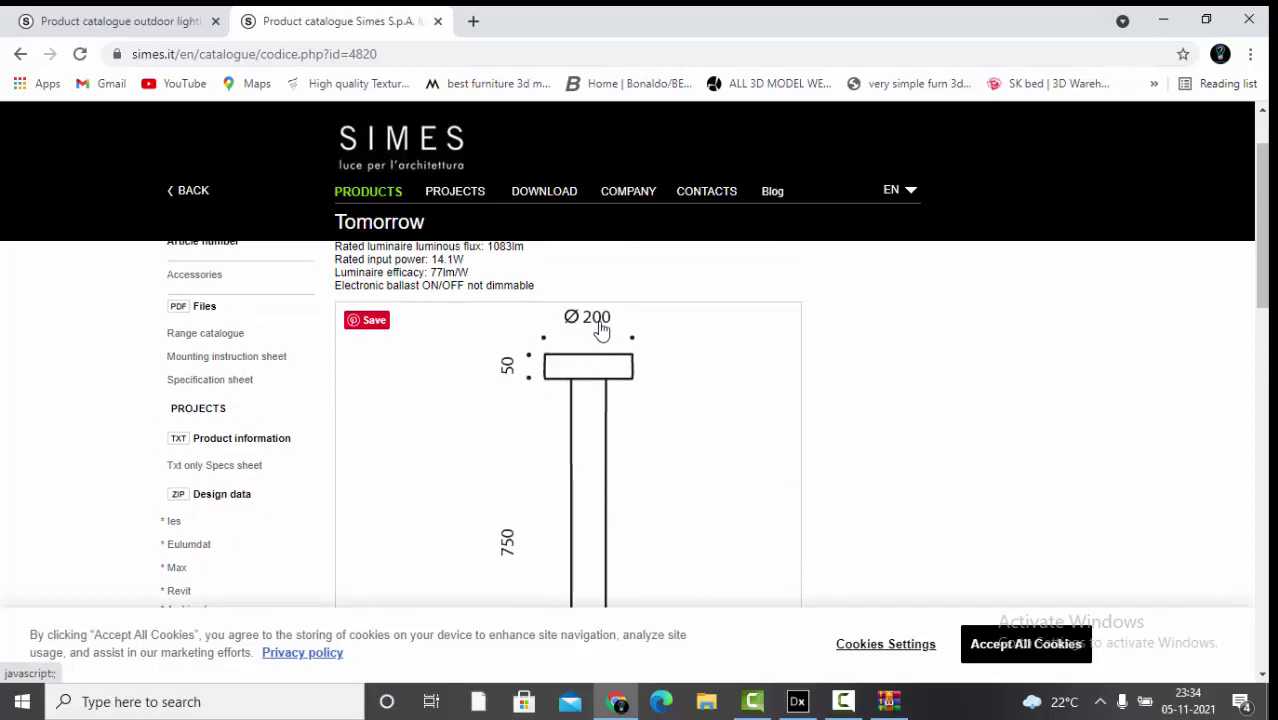
click(797, 701)
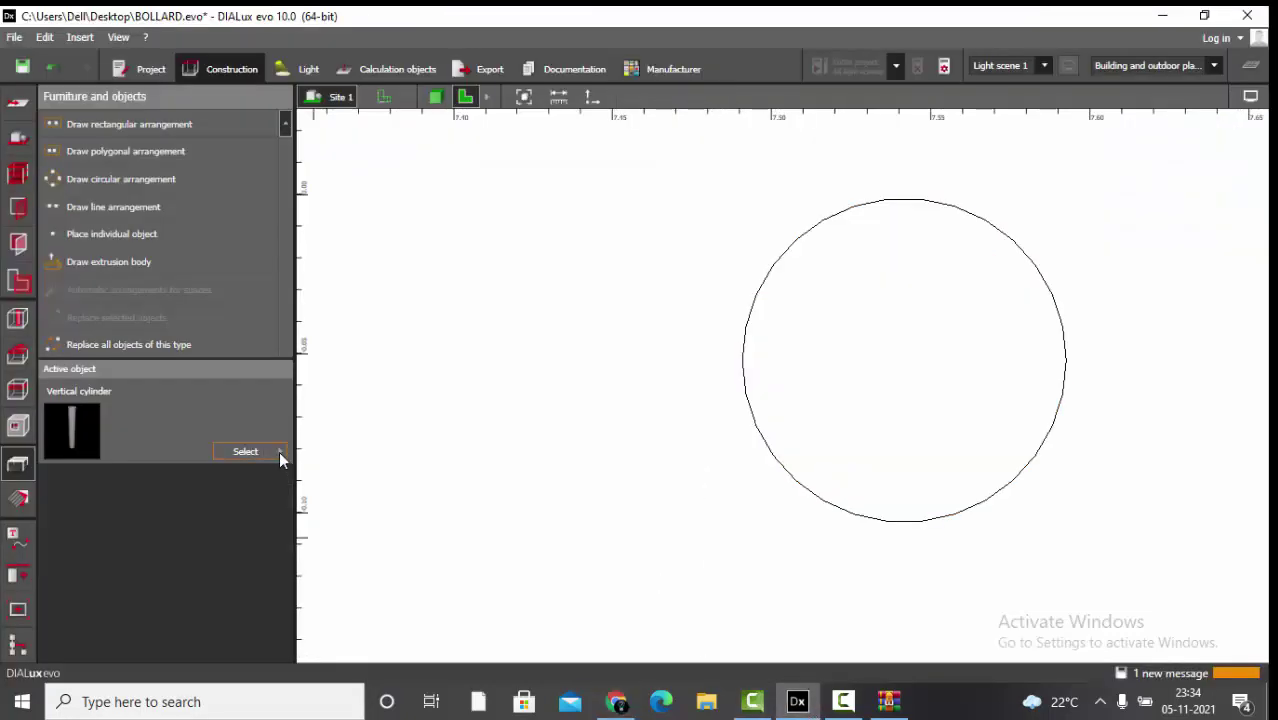
click(250, 451)
click(385, 596)
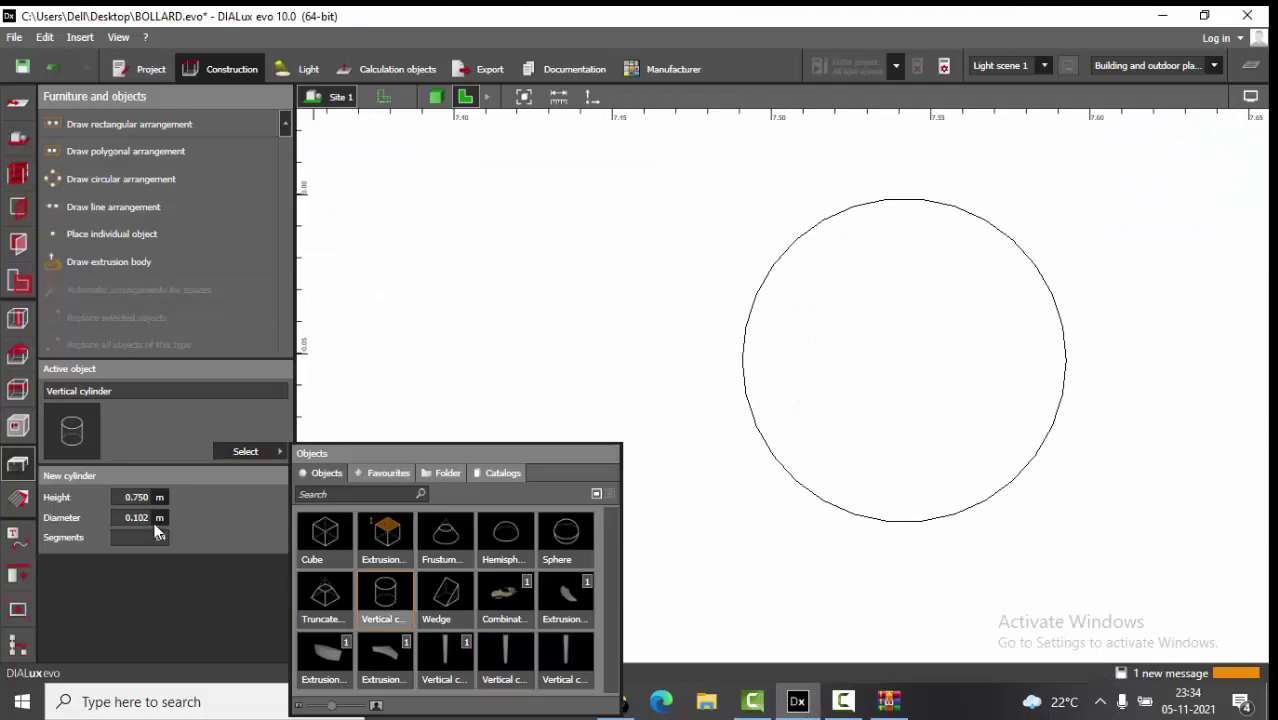
click(140, 518)
key(alt+Tab)
key(alt+Tab)
text(0.2)
key(Return)
- Recheck the head height in the drawing, set the new cylinder's height to 0.050 m and place it on top of the post
key(alt+Tab)
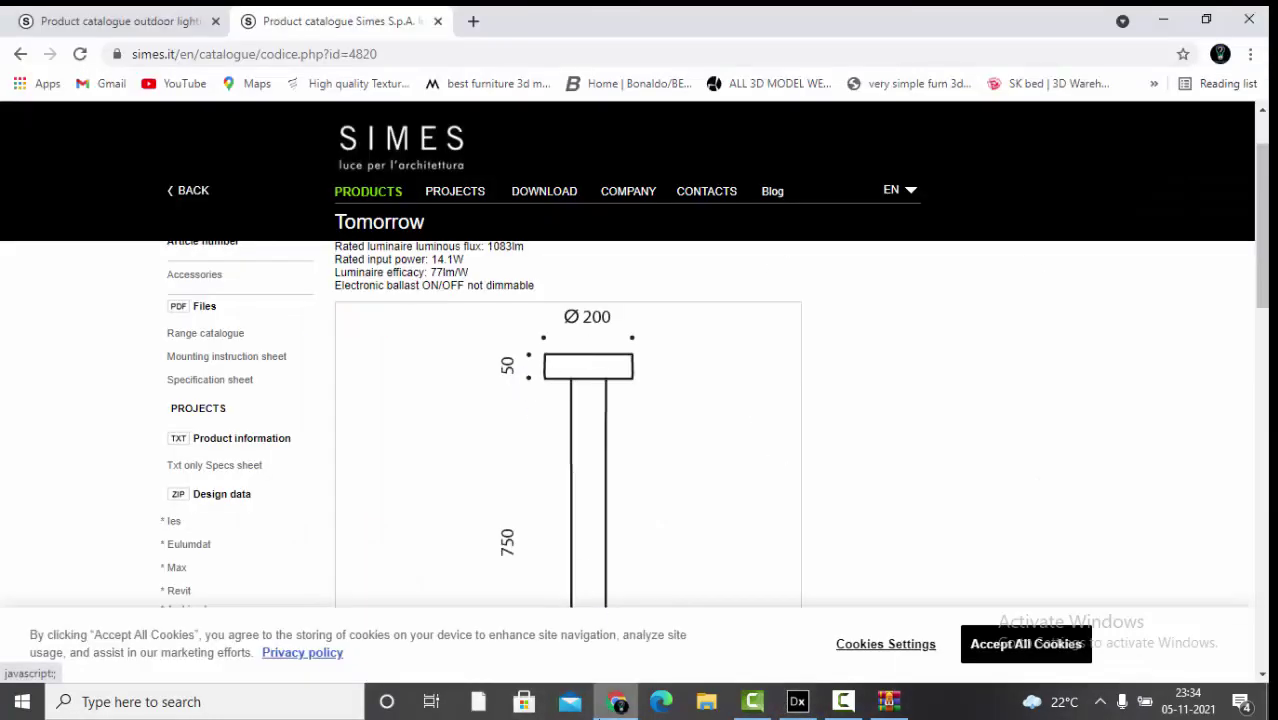
key(alt+Tab)
click(145, 501)
key(BackSpace)
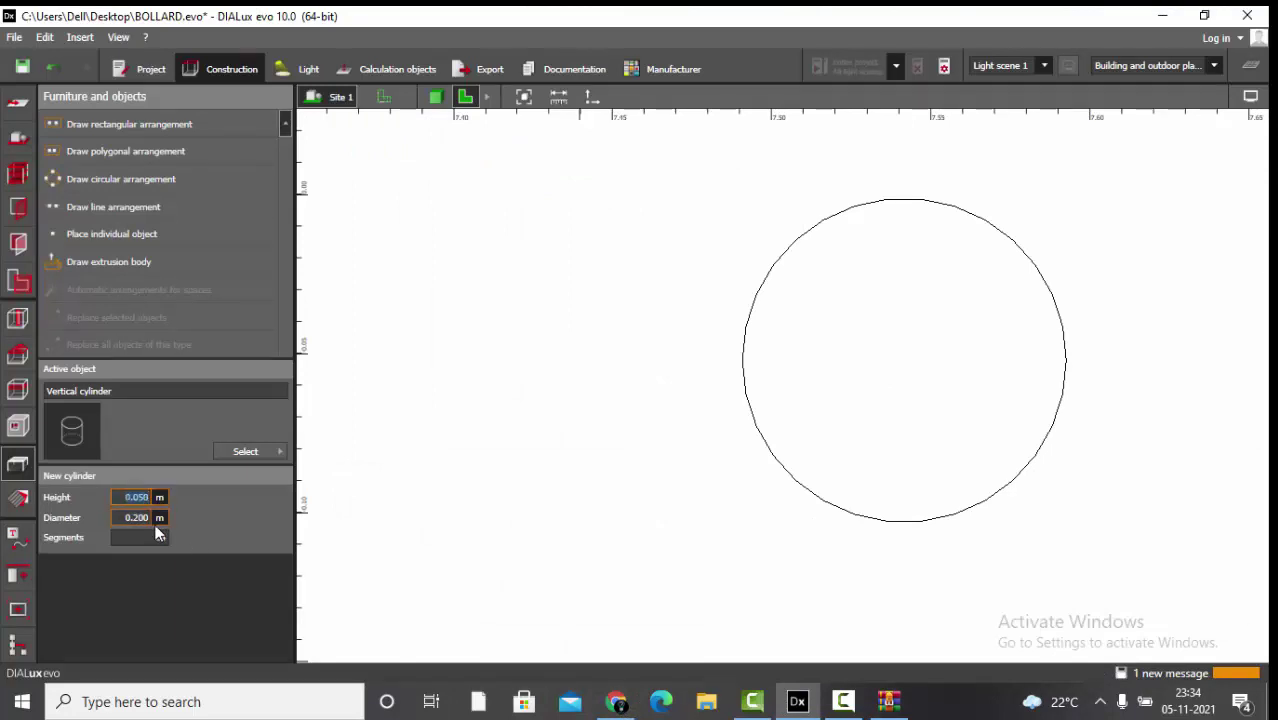
click(112, 233)
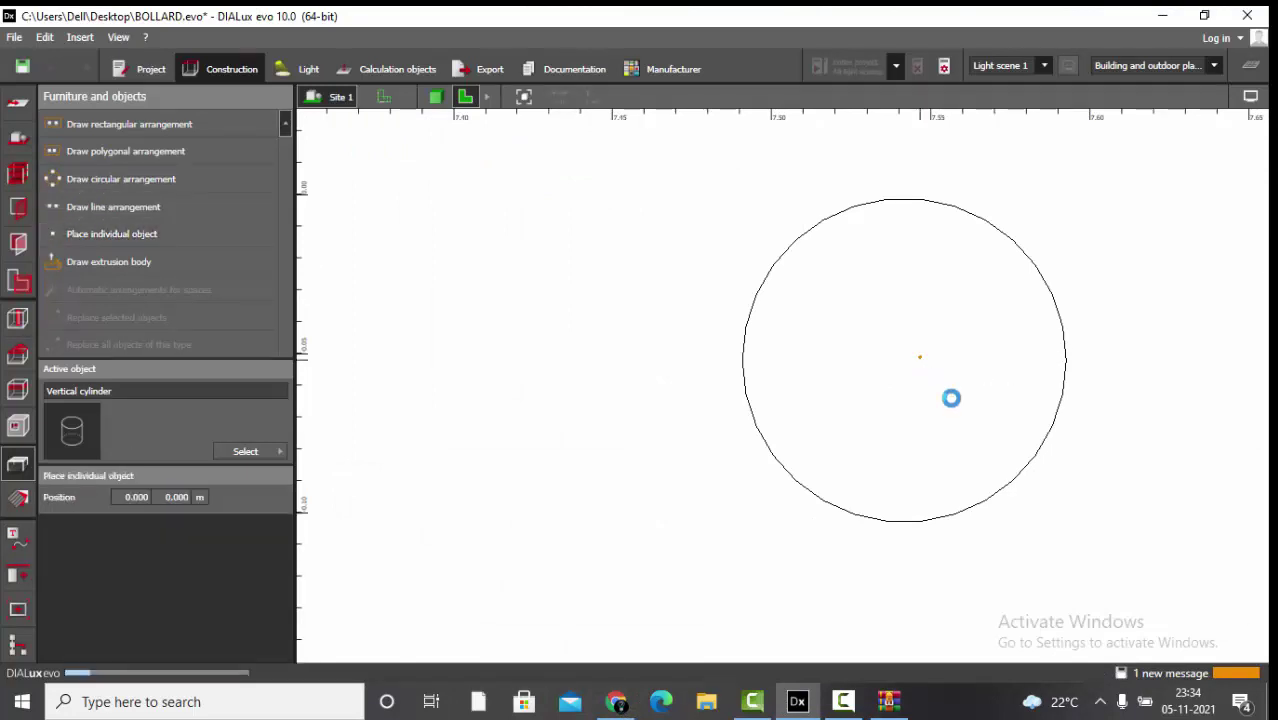
click(933, 379)
scroll(765, 348, down, 2)
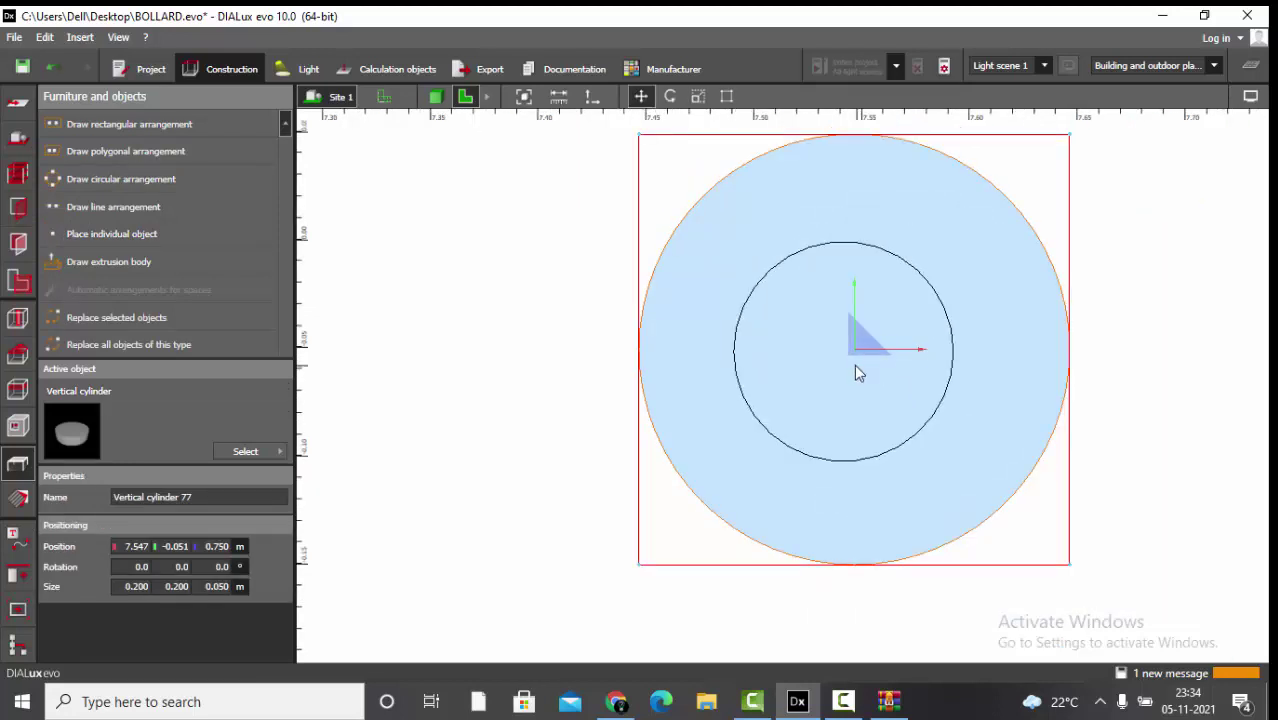
- Examine how the head sits on the post in the 3D view and close up in the front view
click(435, 96)
scroll(622, 320, up, 3)
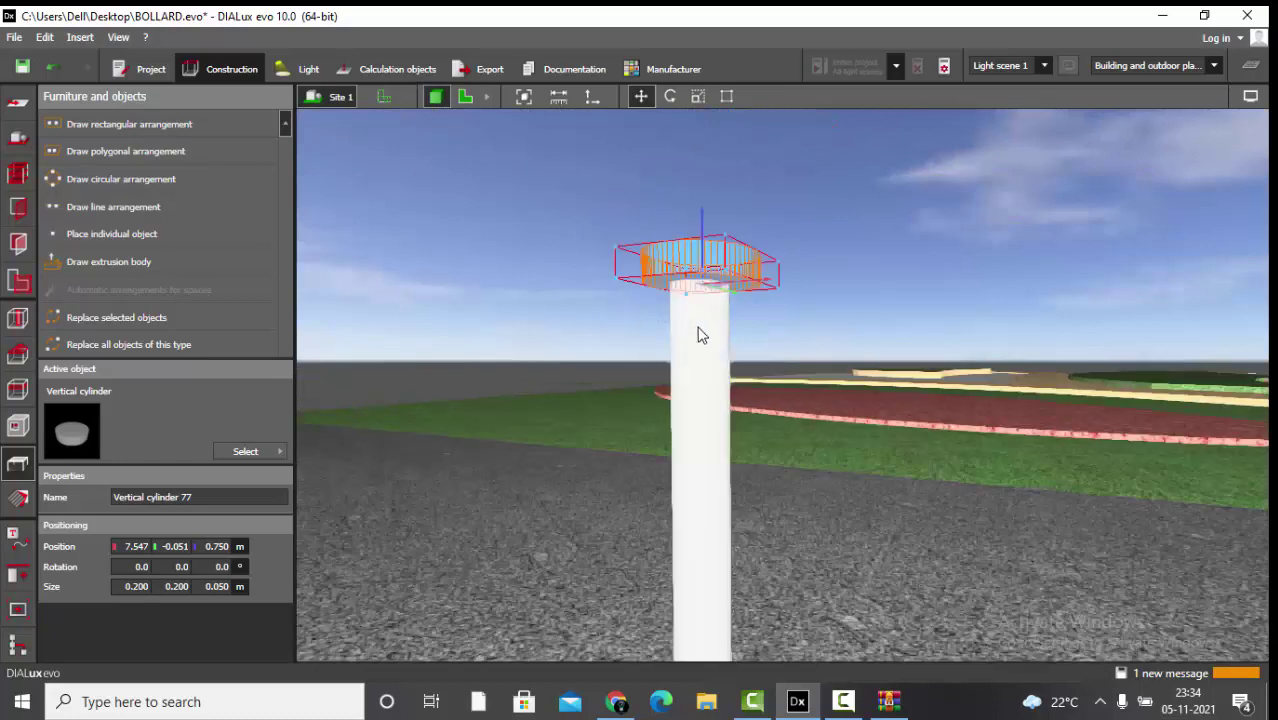
click(488, 97)
click(492, 97)
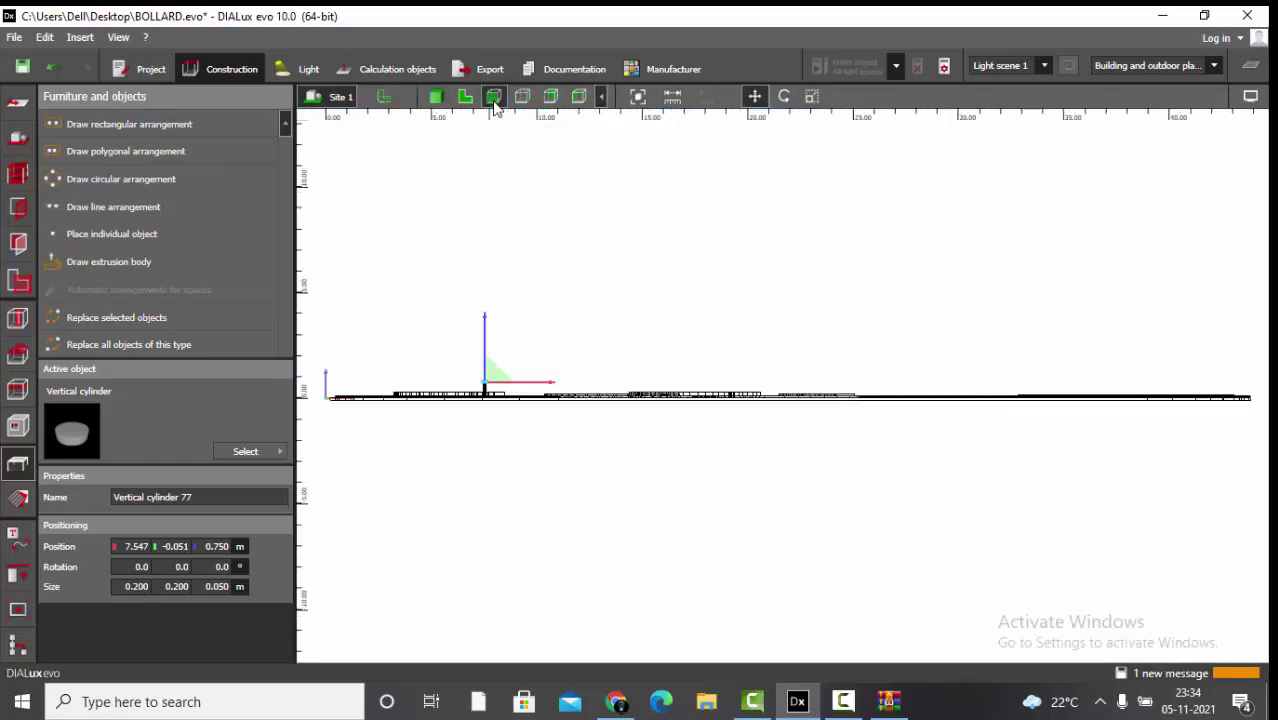
scroll(448, 428, up, 5)
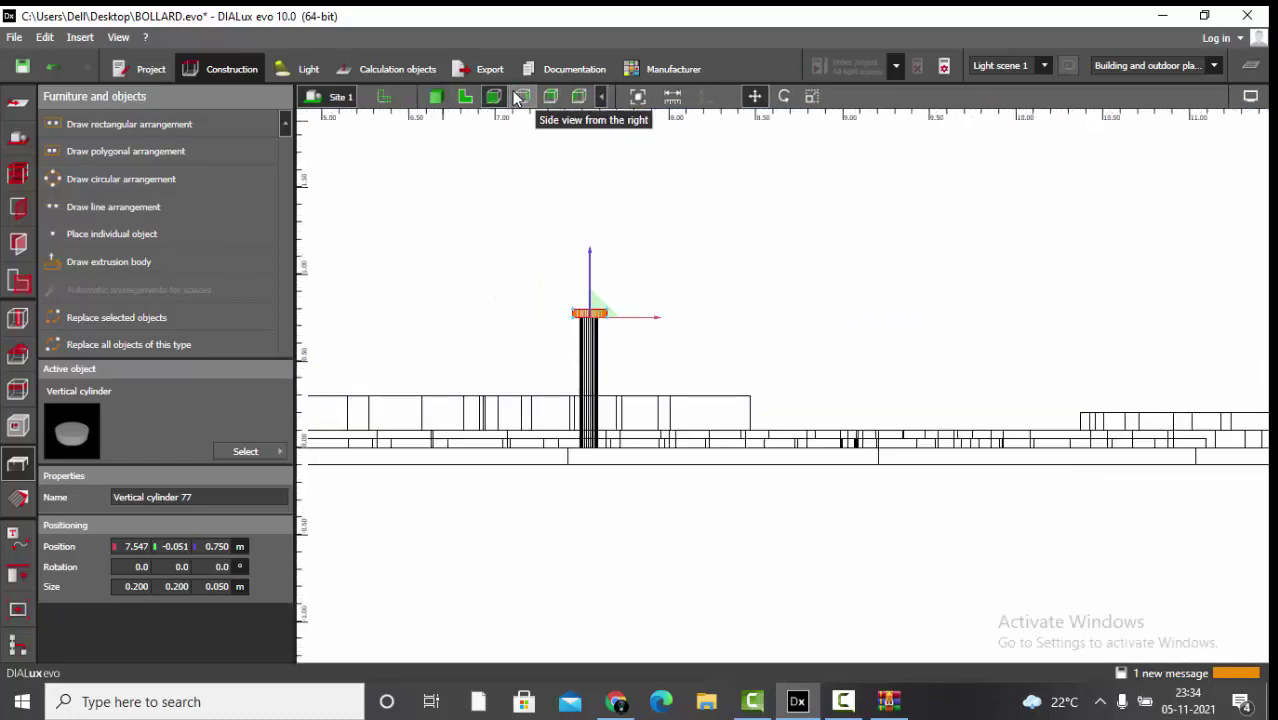
scroll(510, 358, up, 4)
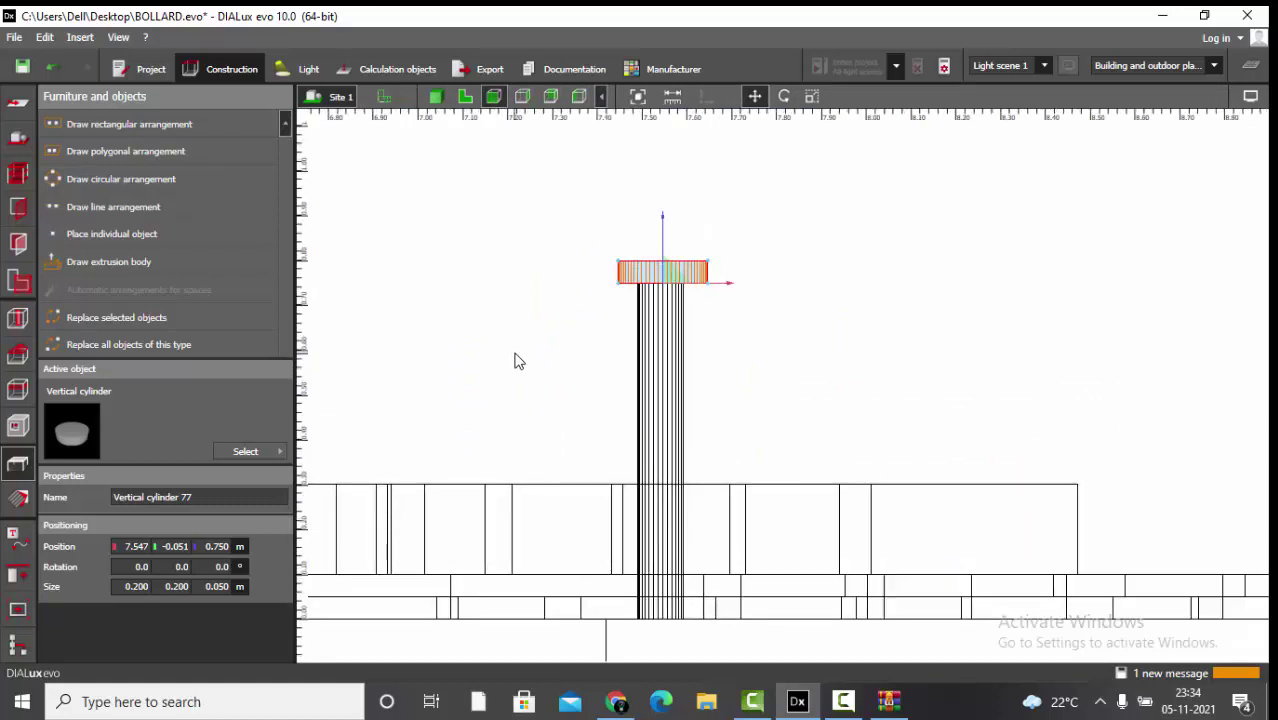
scroll(673, 357, up, 1)
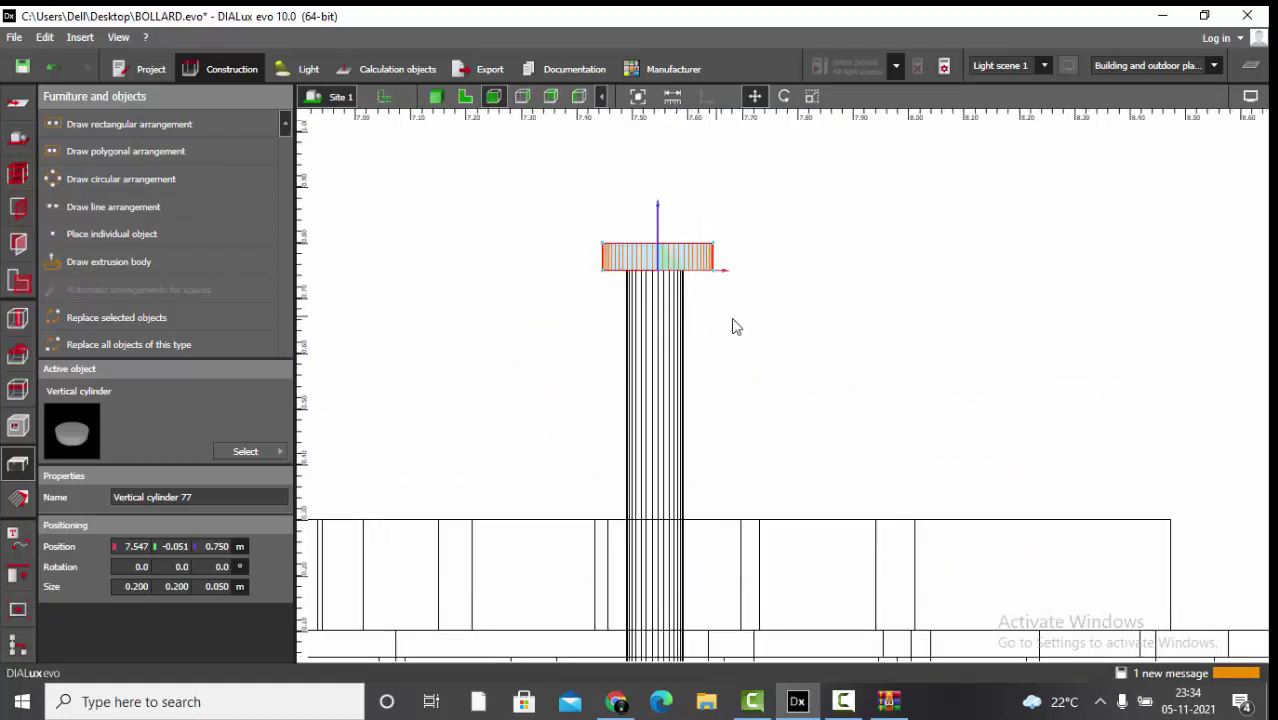
- Select the head and the post and align their centres in the plan view with Copy and arrange
scroll(655, 296, up, 4)
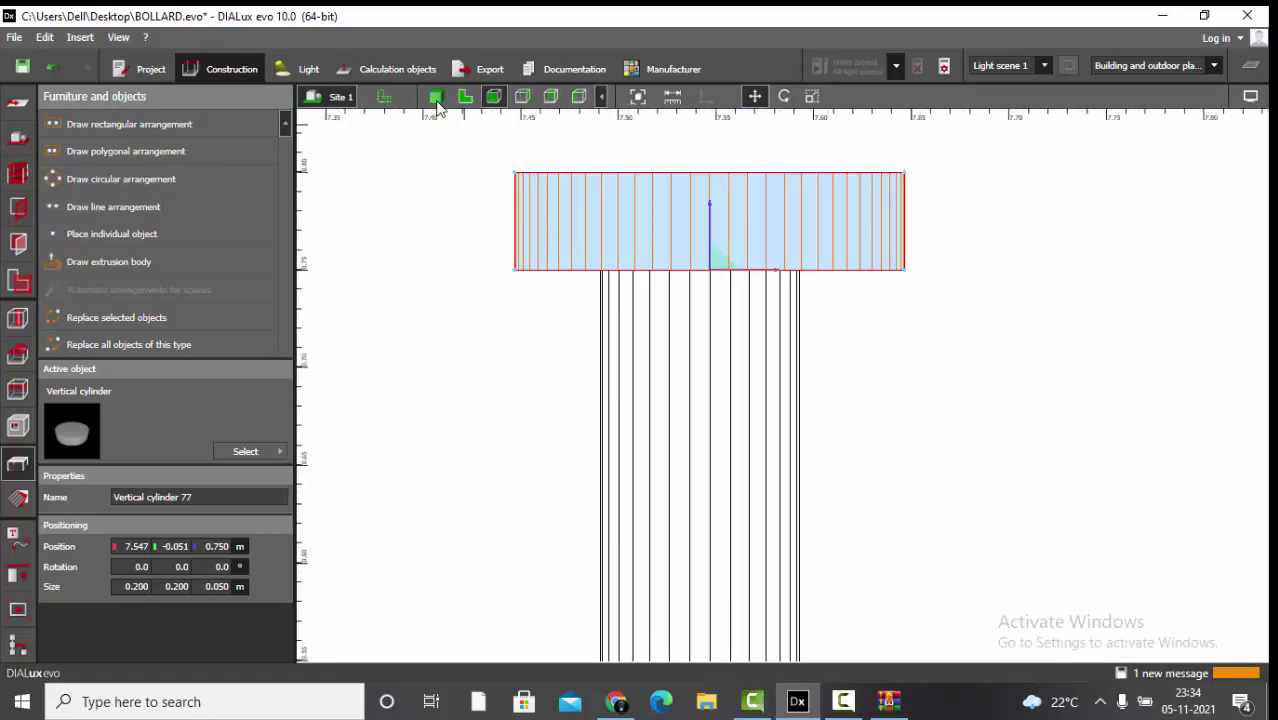
click(466, 100)
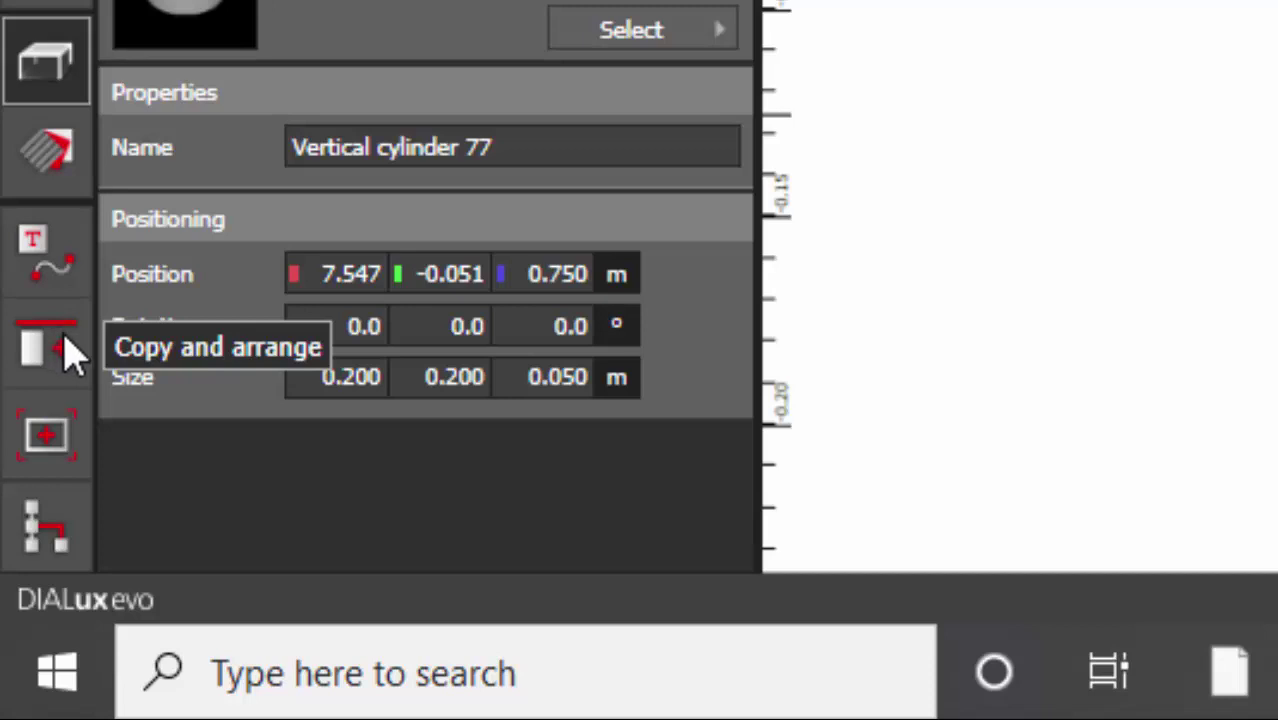
click(64, 355)
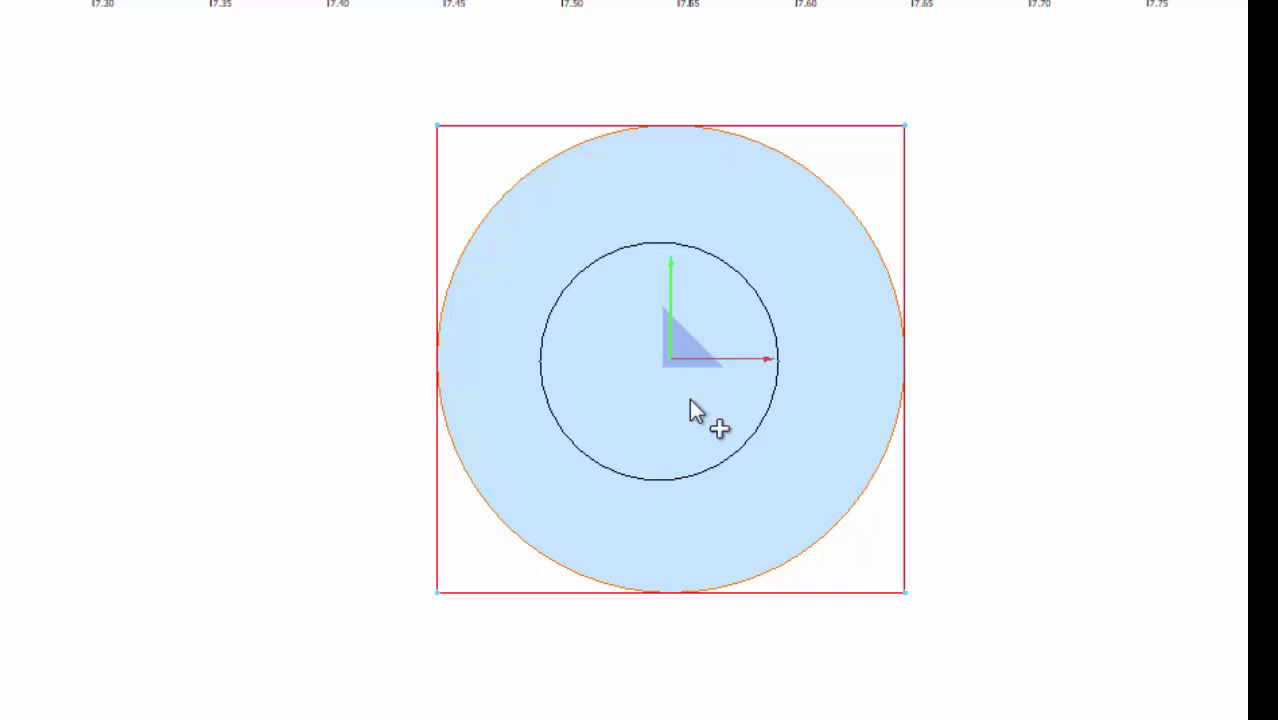
key(Escape)
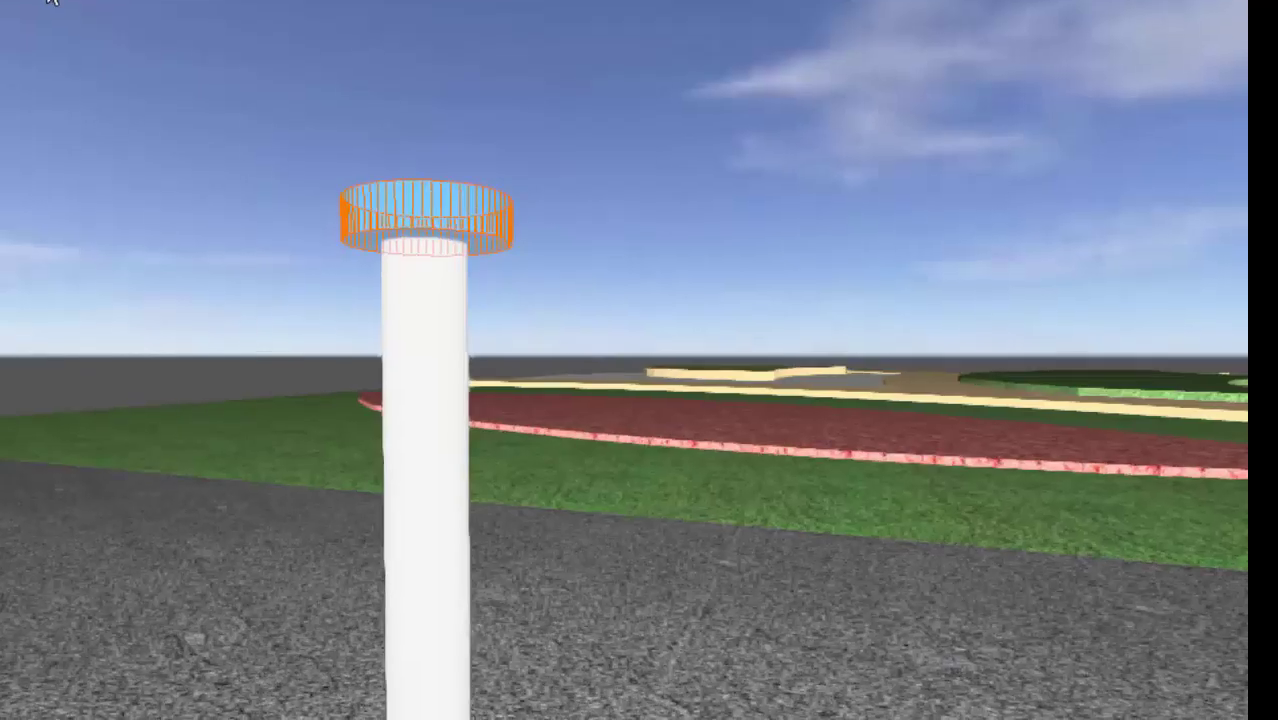
click(441, 303)
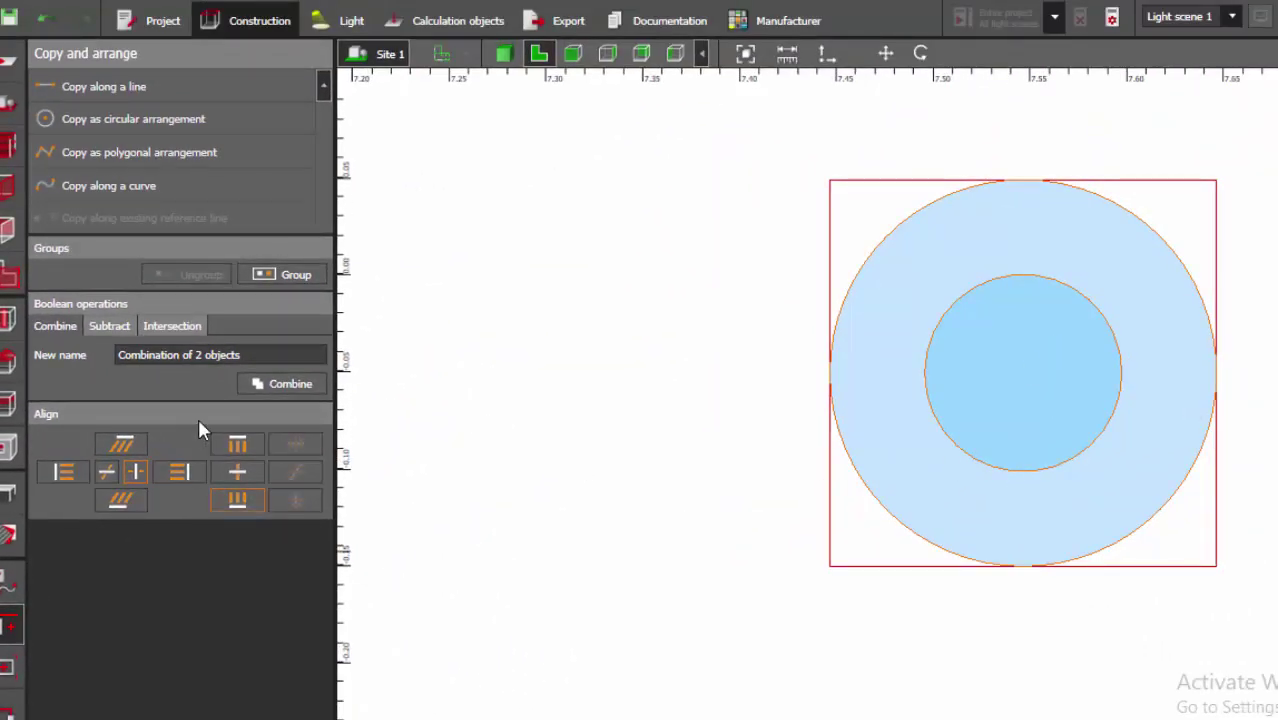
- Group the aligned head and post and combine them into a single object, checking it in the 3D view
click(303, 273)
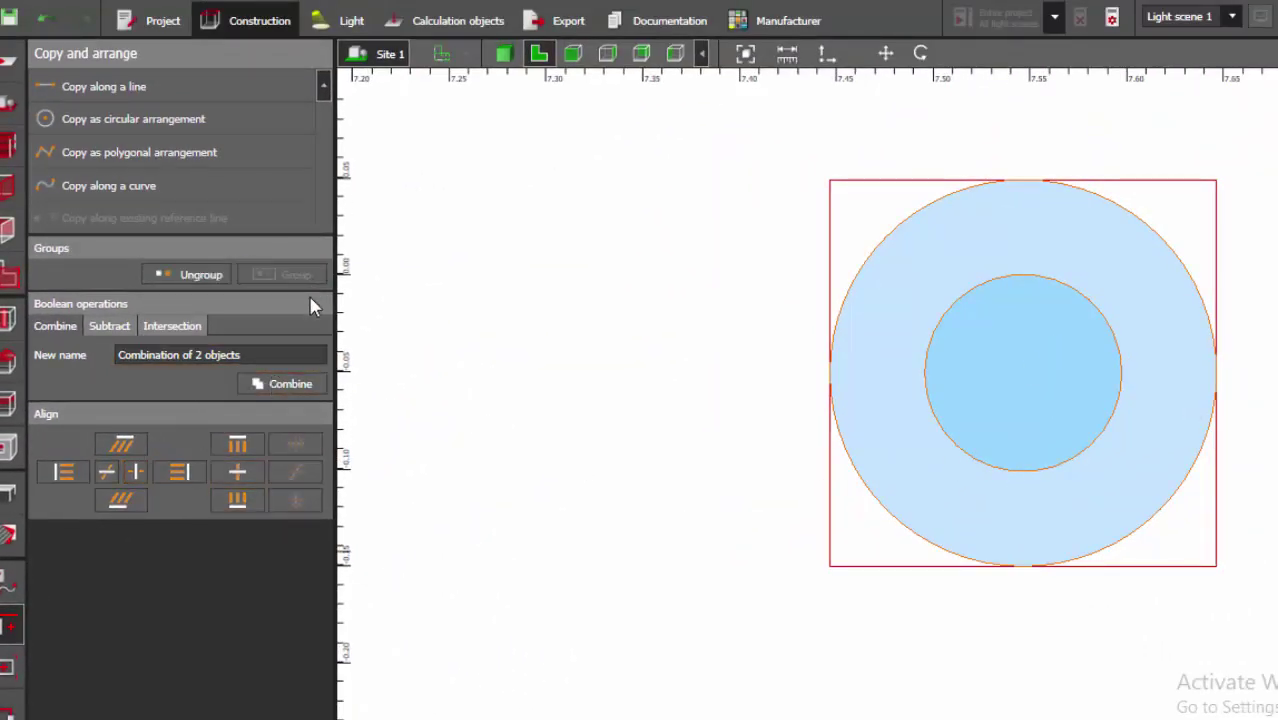
click(303, 383)
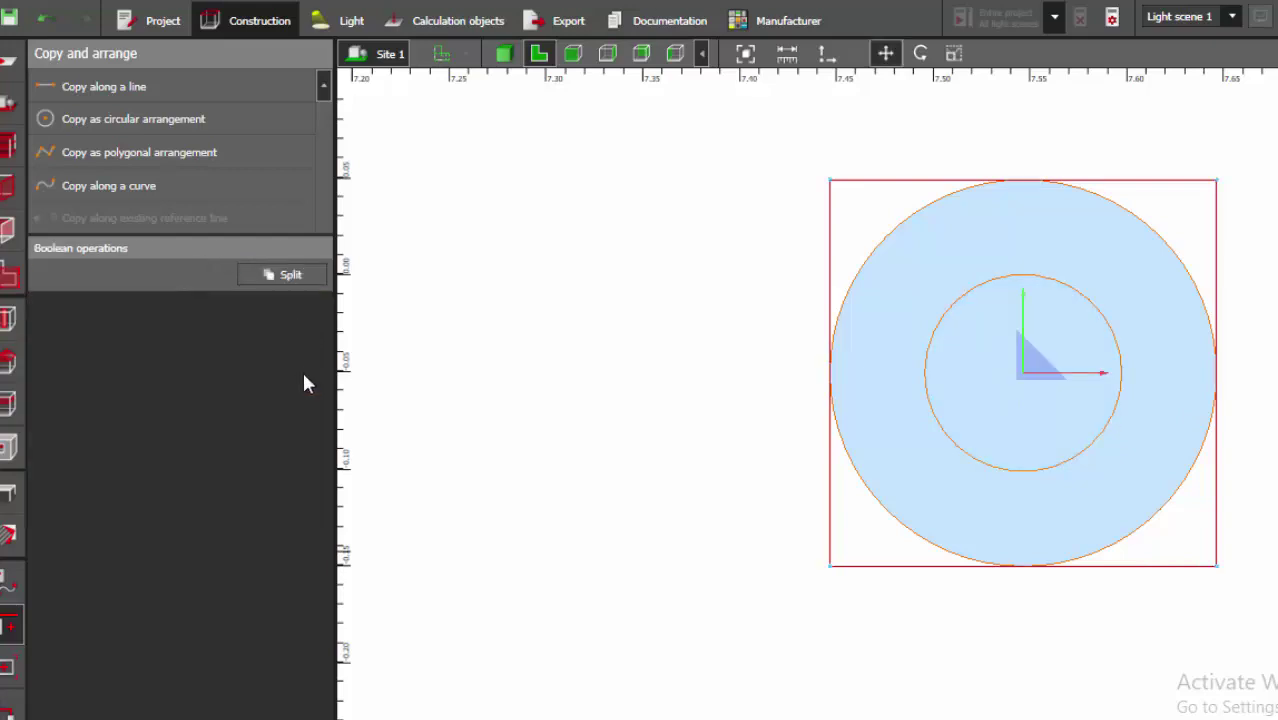
click(504, 54)
click(850, 334)
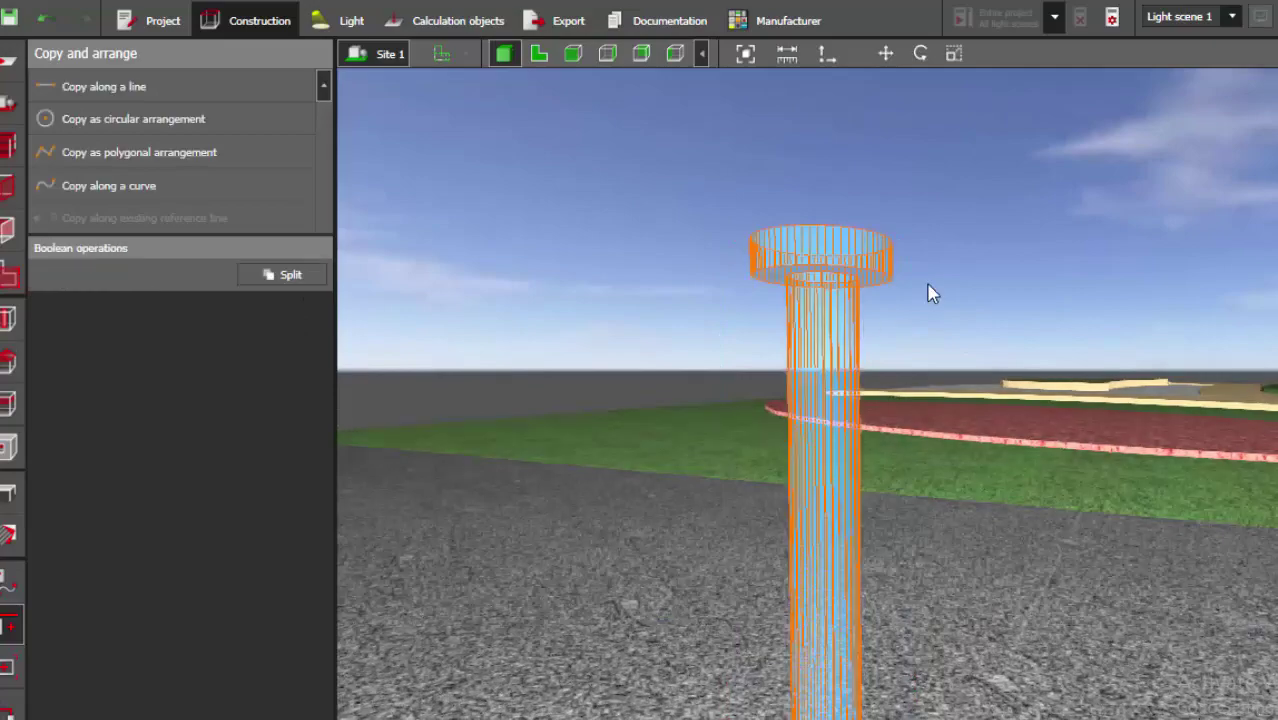
click(929, 293)
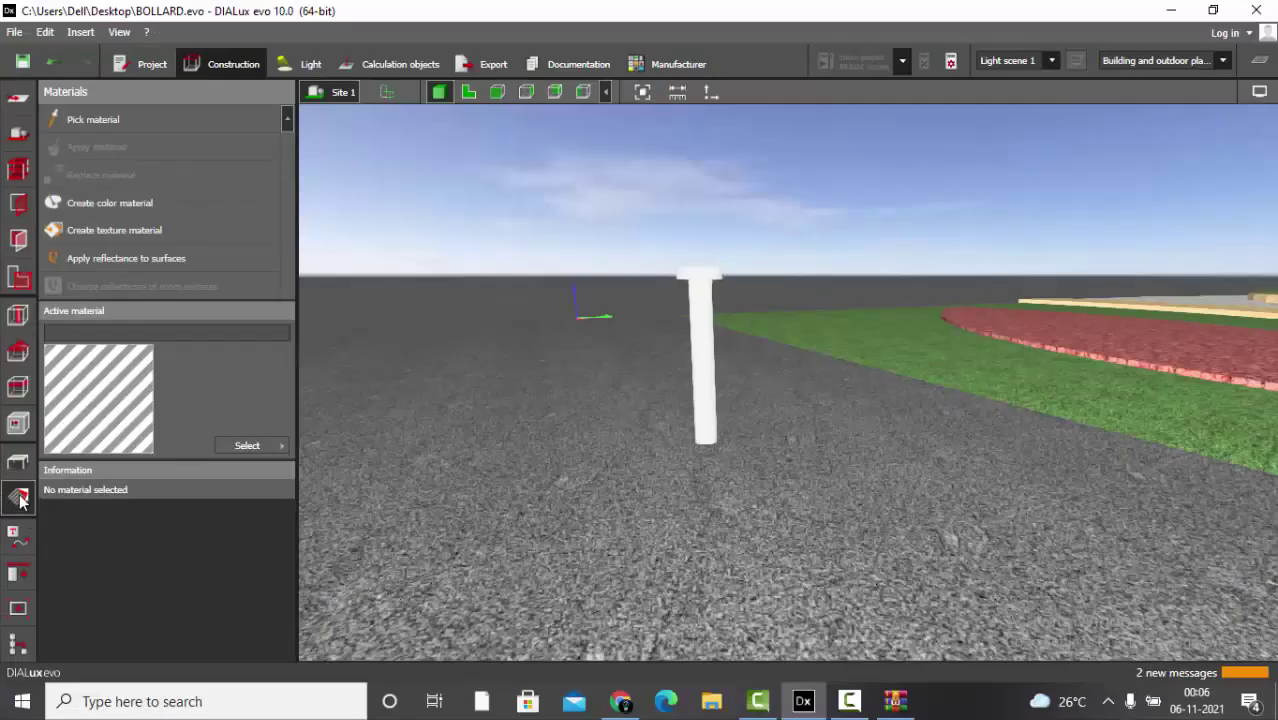
- Choose 9005 (Jet black) from the Black/White section of the colour catalogue and apply it to the bollard
click(262, 447)
click(389, 539)
click(917, 160)
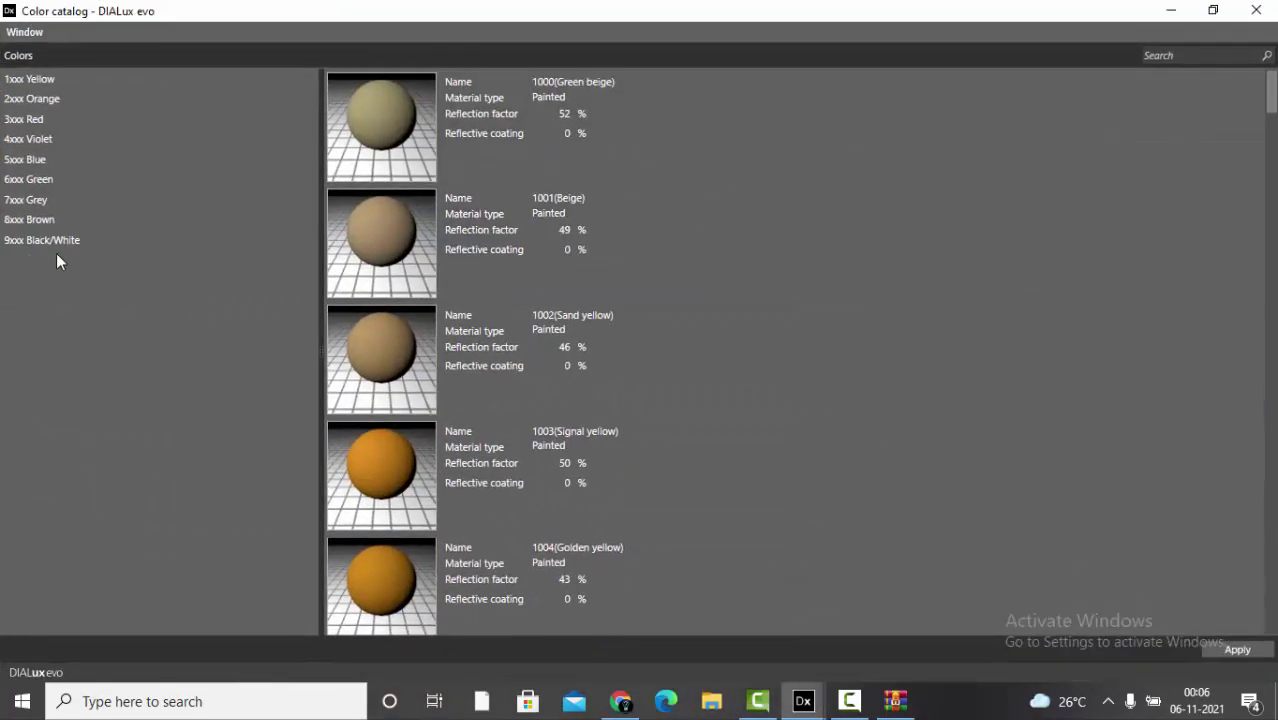
click(47, 241)
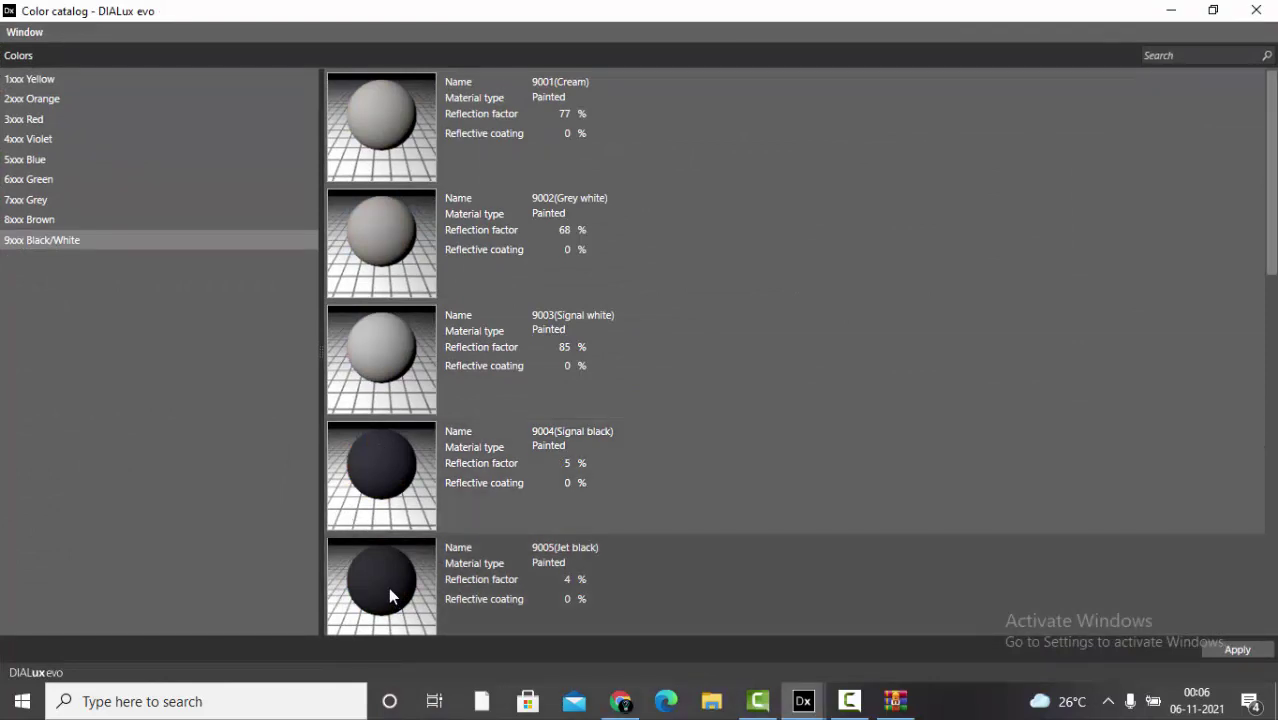
scroll(390, 597, down, 2)
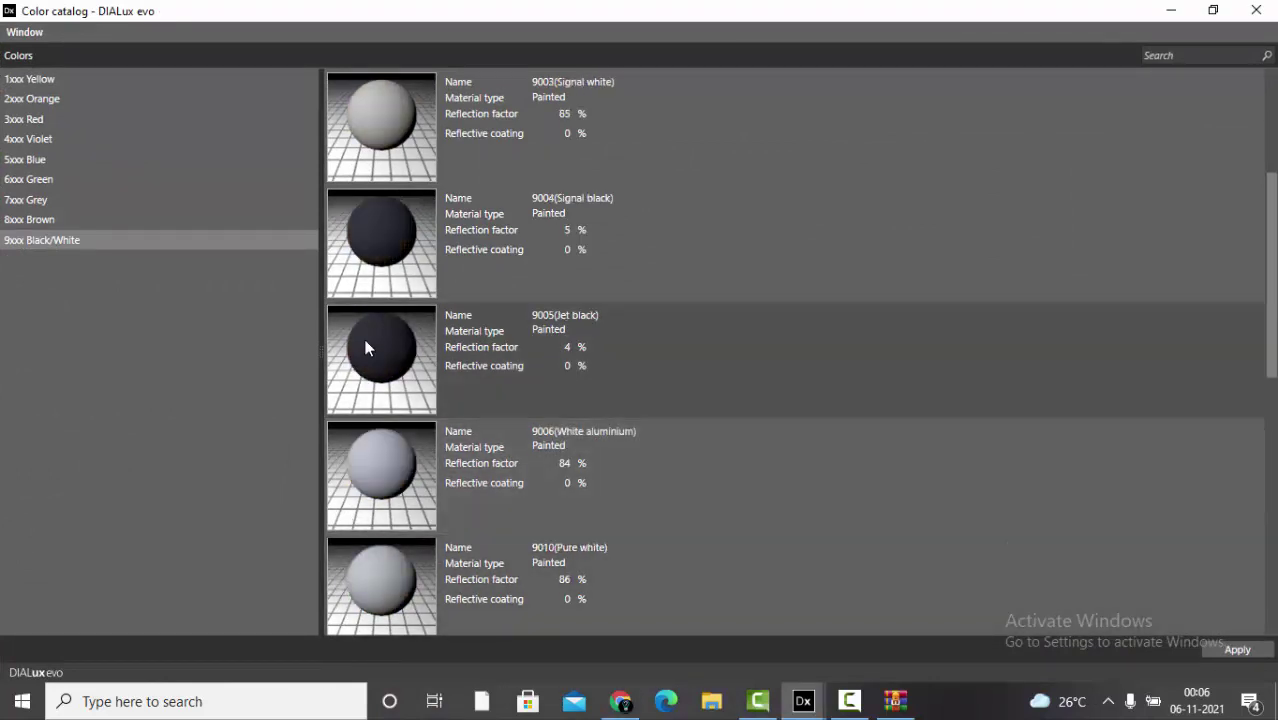
click(366, 347)
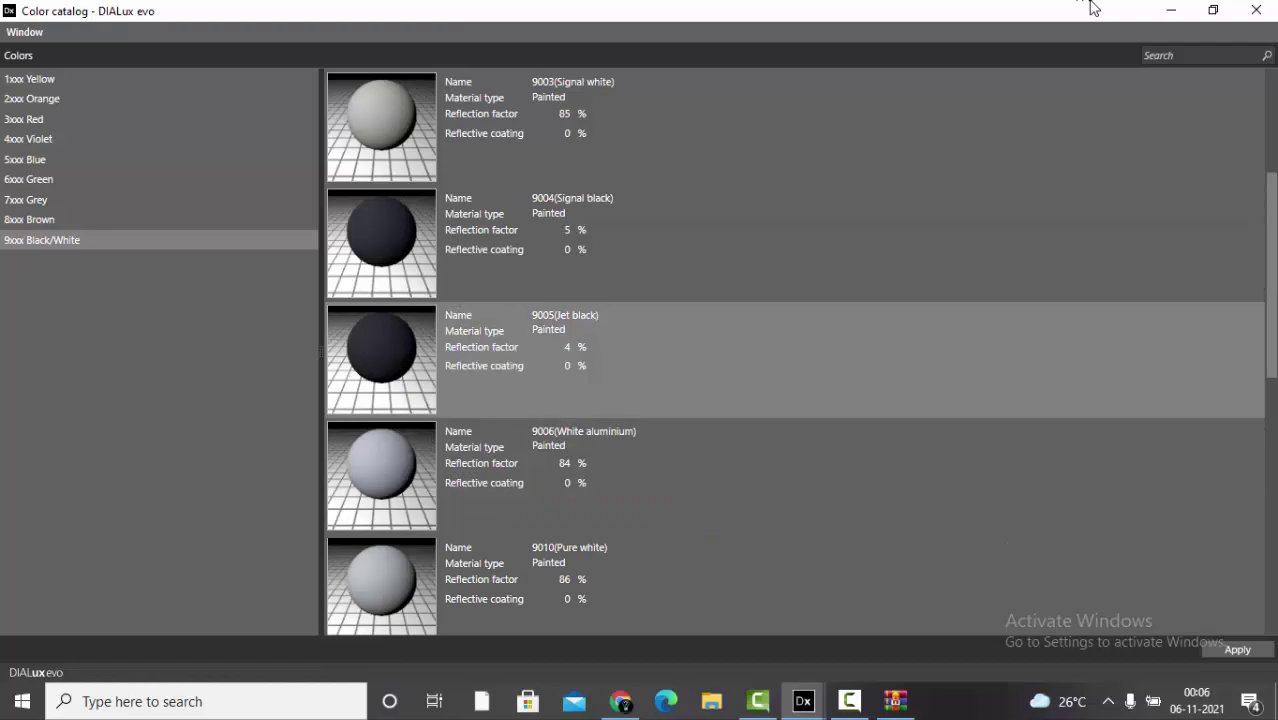
click(1165, 10)
click(700, 370)
drag(698, 368, 740, 242)
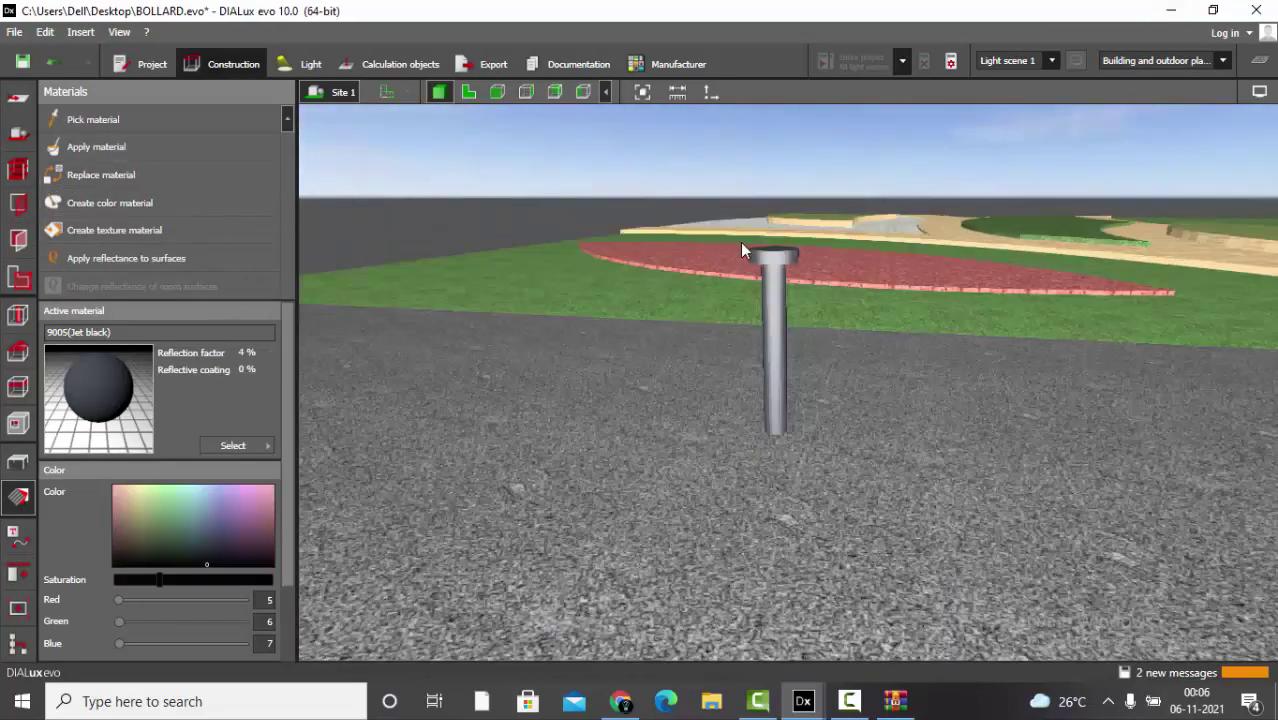
- Import the luminaire file S2141W.ies and proceed to the wizard's dimension and LDC rotation page
click(18, 460)
click(305, 64)
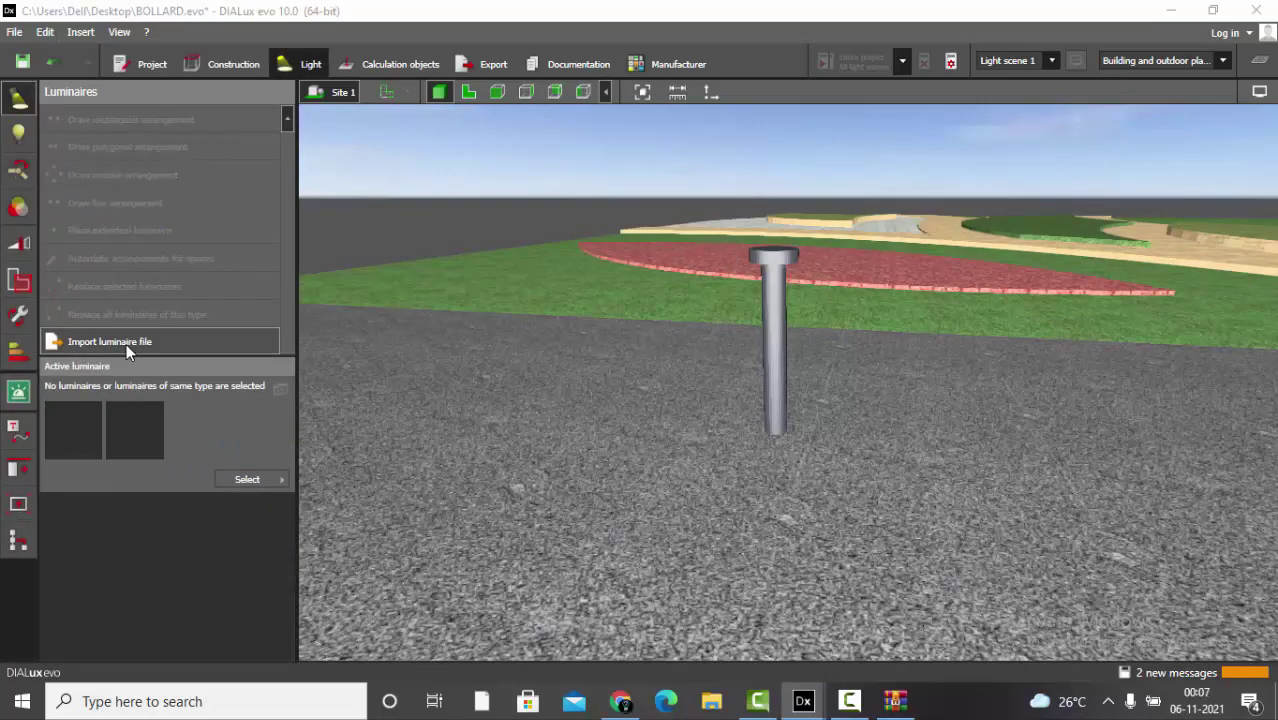
click(126, 343)
scroll(90, 250, up, 5)
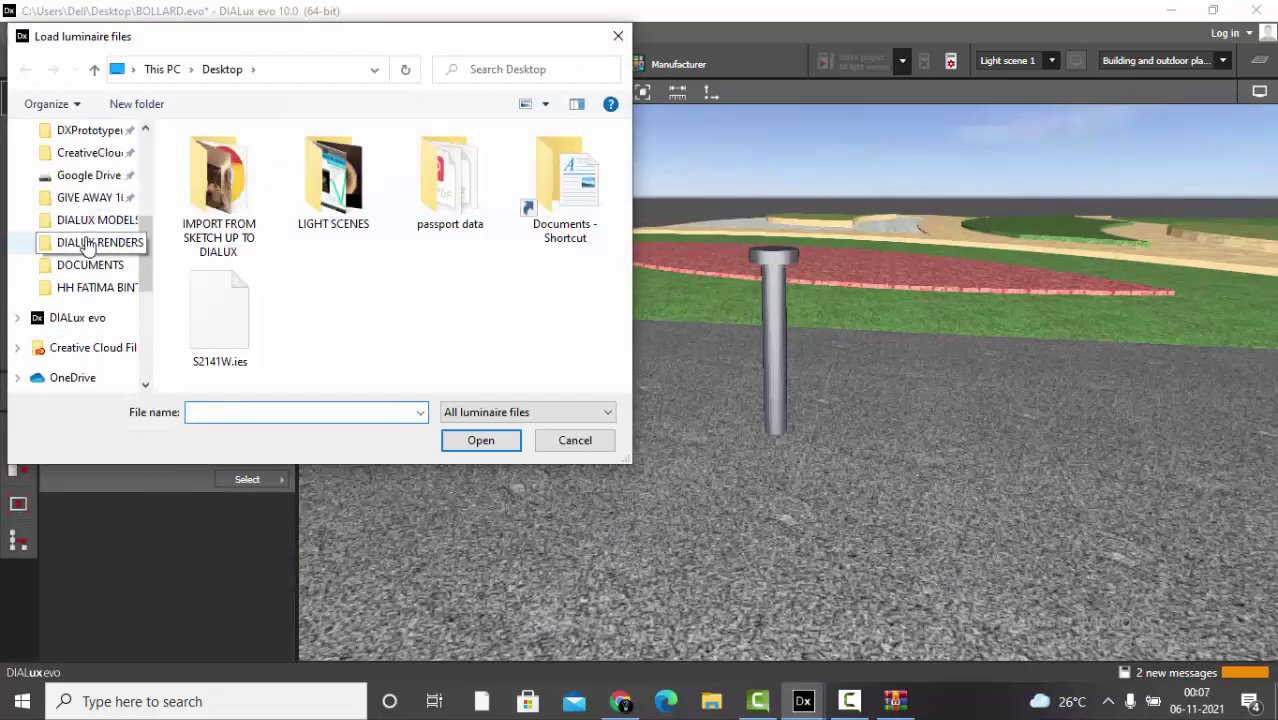
double_click(213, 319)
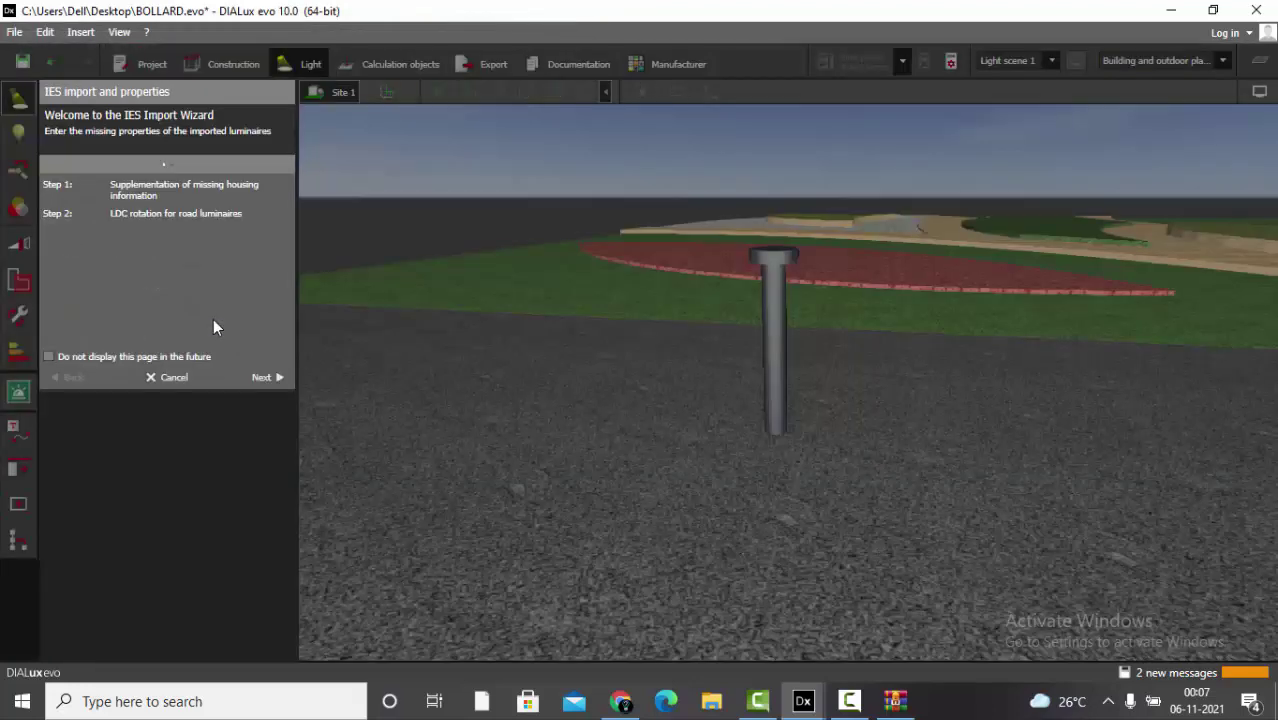
click(264, 380)
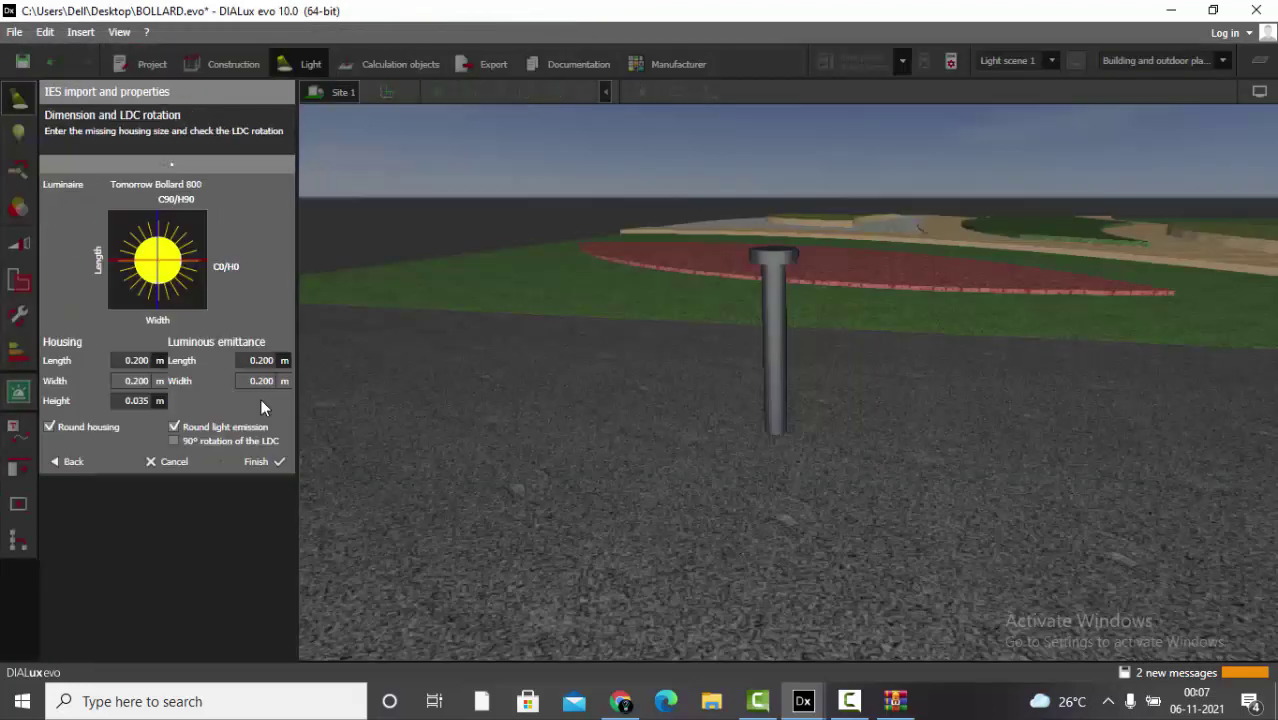
- Set the luminaire's housing height to 0.001 m and finish the IES import
double_click(135, 402)
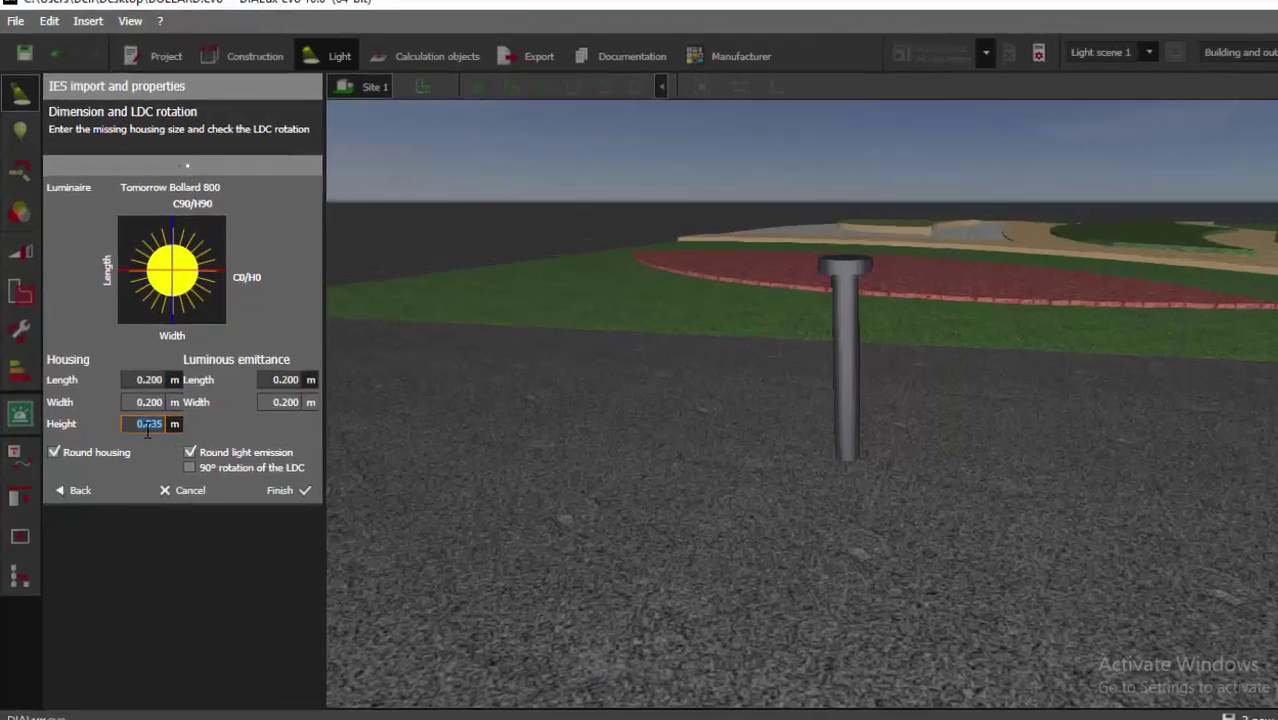
text(1.001)
key(Return)
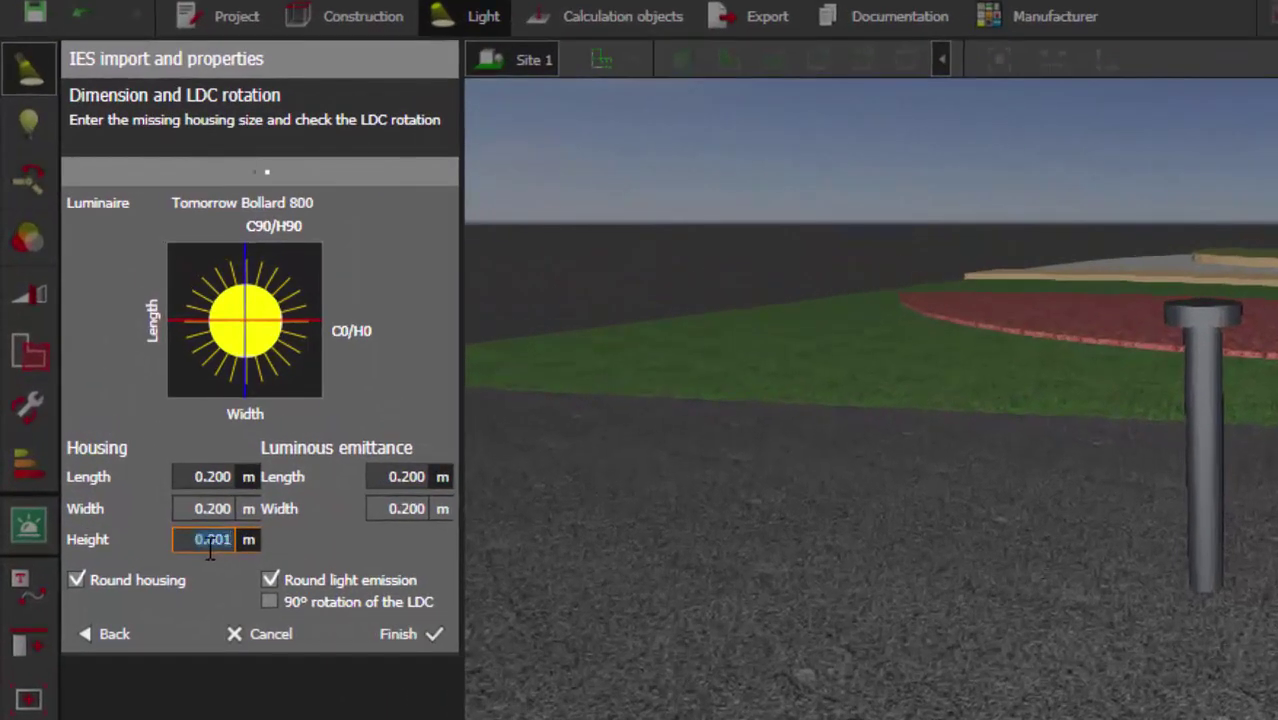
text(0.200)
key(Return)
click(395, 636)
click(400, 634)
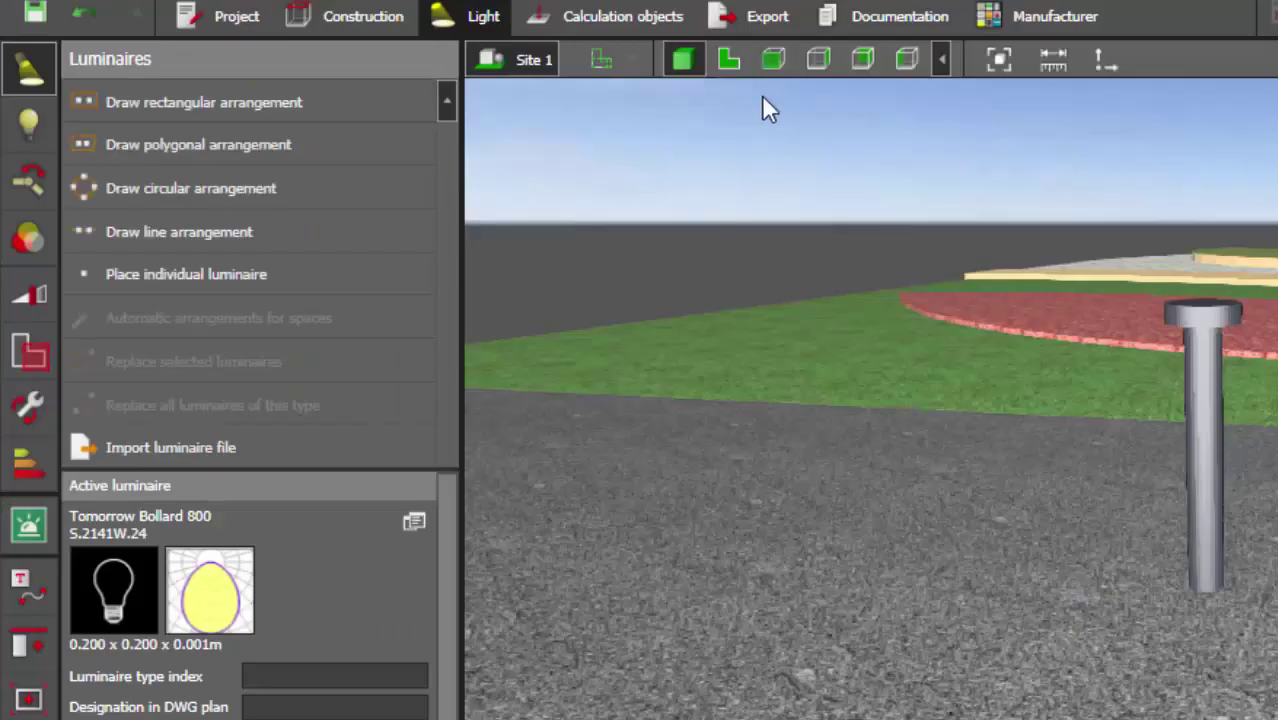
- Place an individual Tomorrow Bollard 800 luminaire at the bollard's centre in plan and locate it in the front view
click(729, 59)
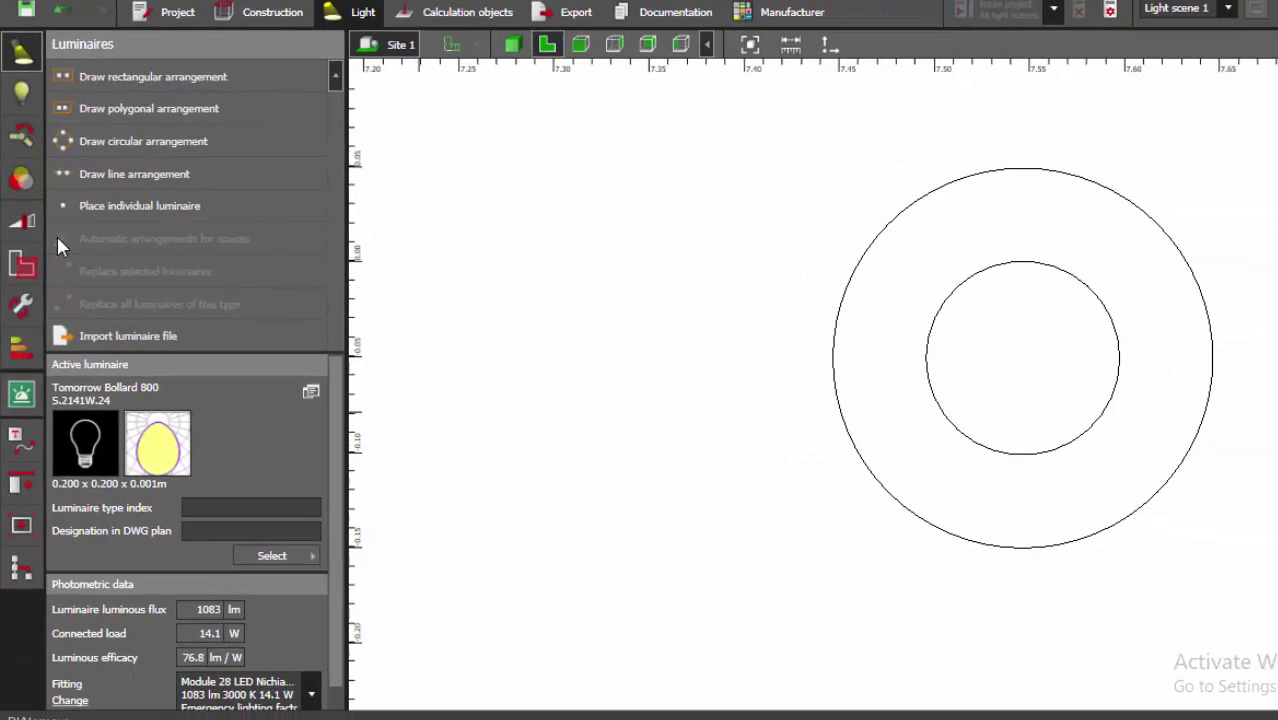
click(116, 202)
click(1030, 360)
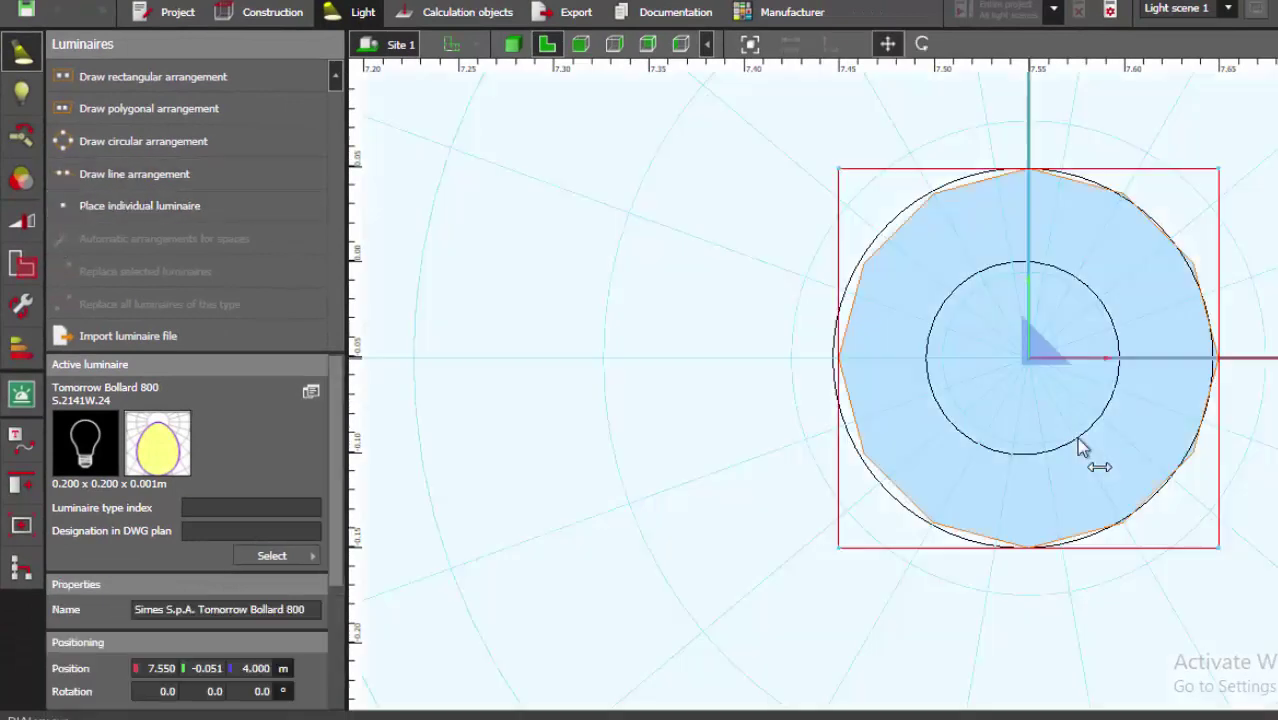
scroll(1130, 380, up, 2)
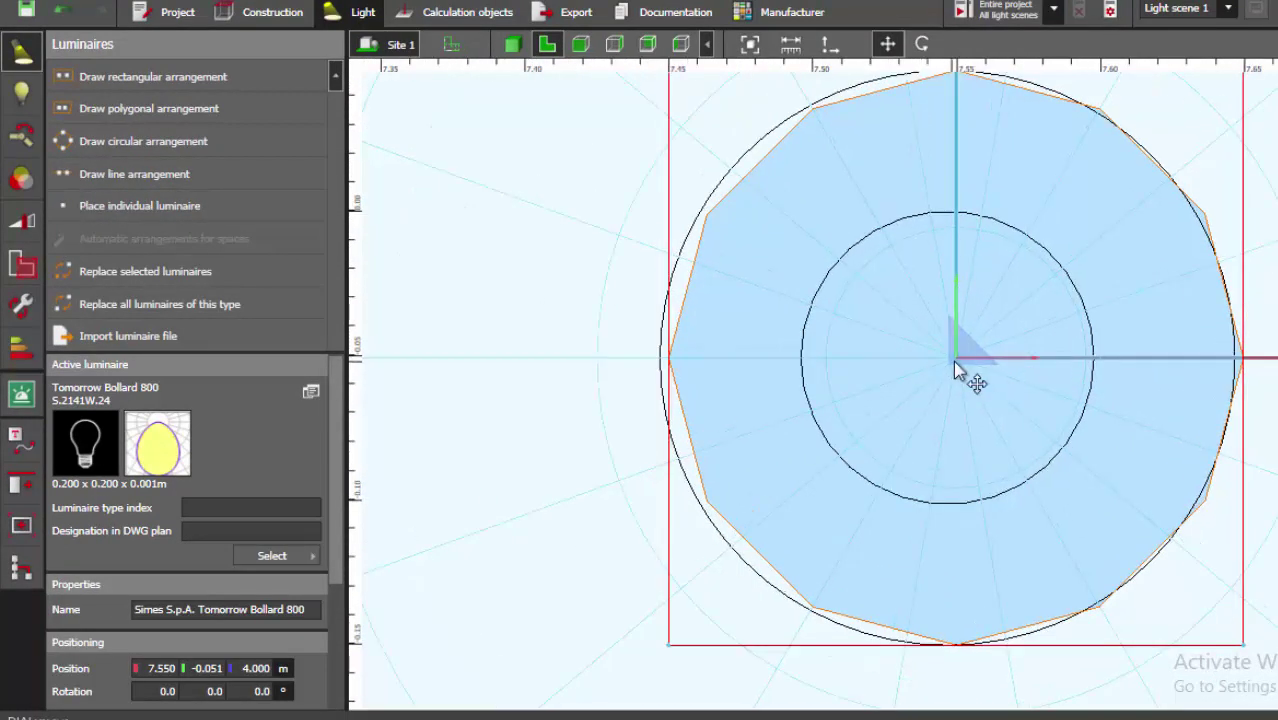
click(578, 46)
scroll(861, 243, down, 5)
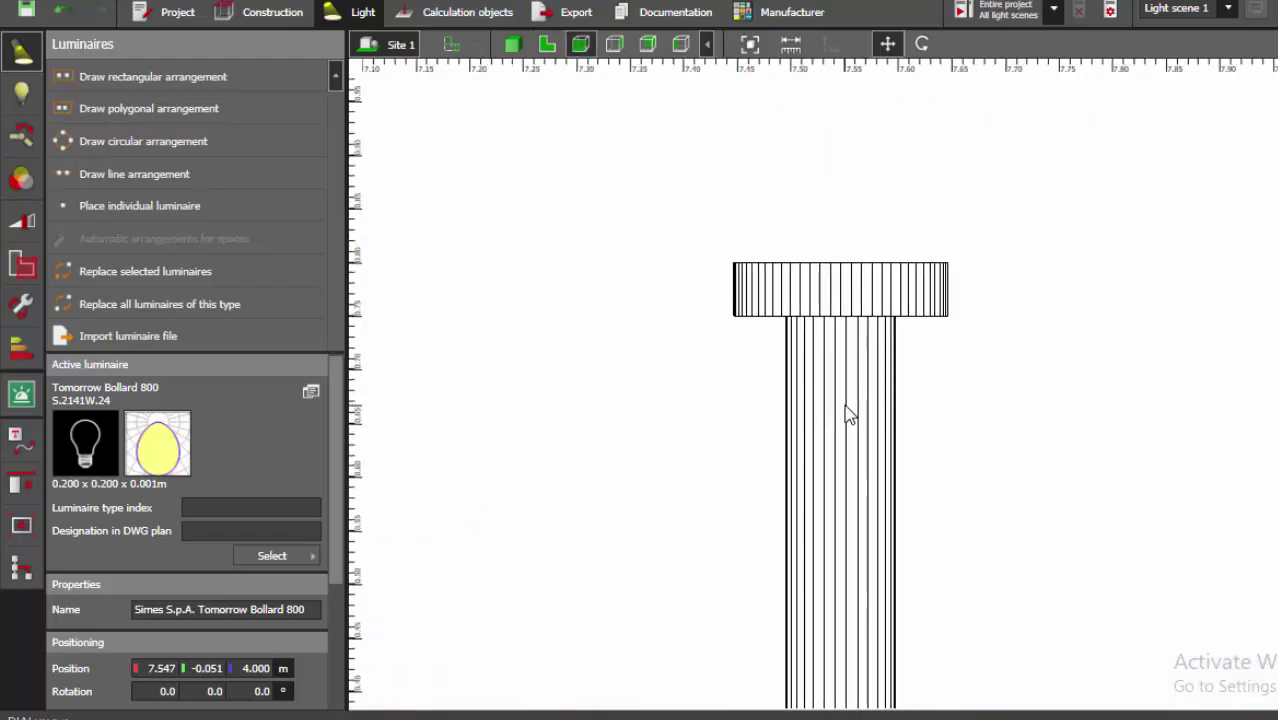
scroll(887, 506, down, 2)
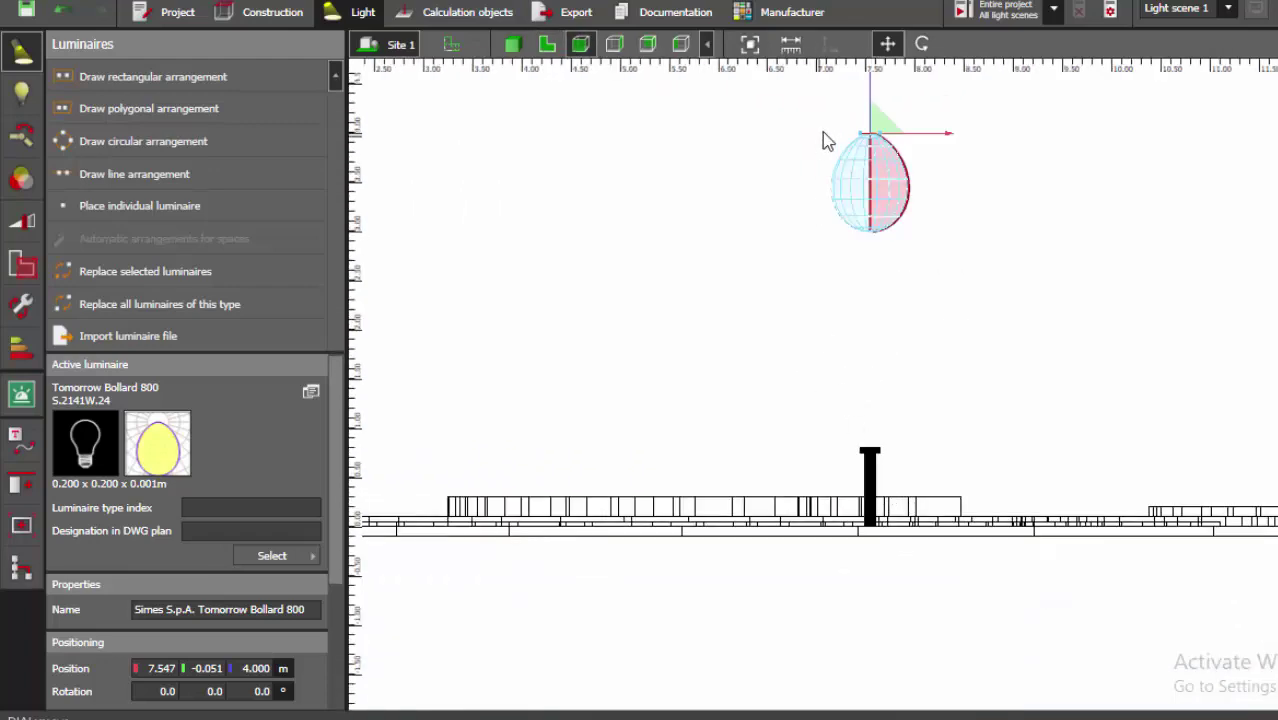
scroll(880, 160, down, 1)
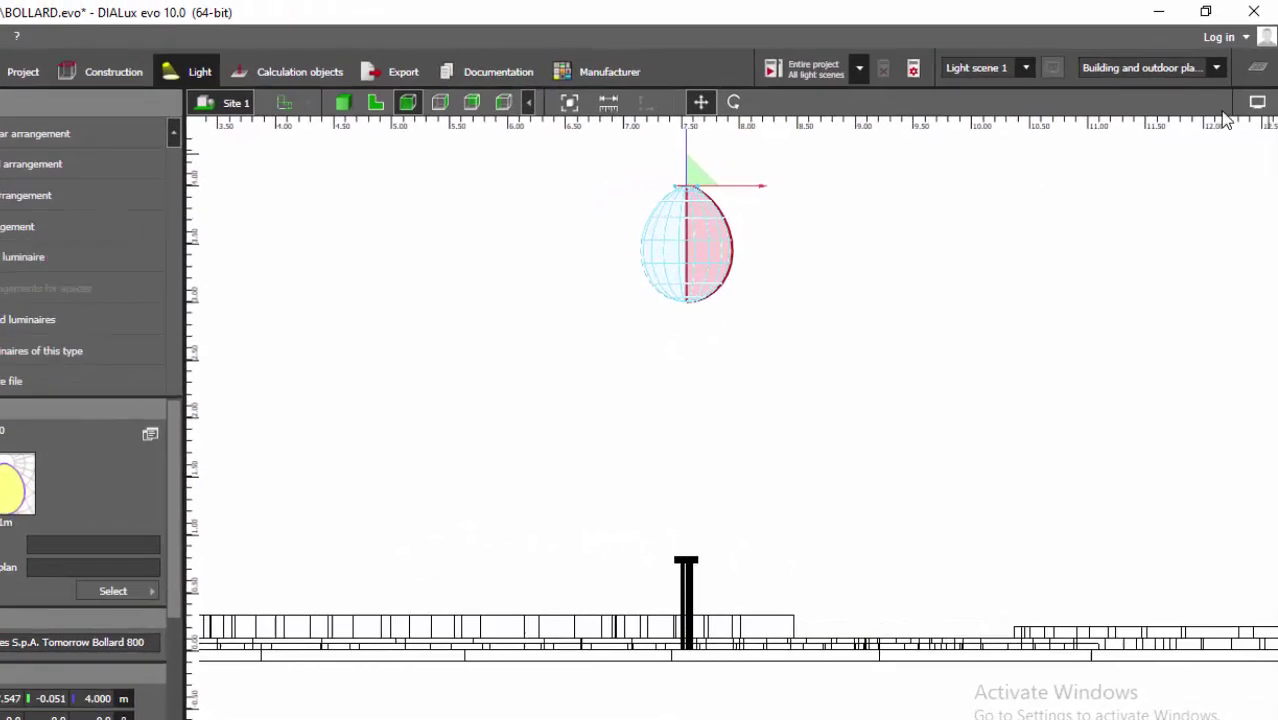
- Hide the light distribution curves in the display options and show them again
click(1259, 92)
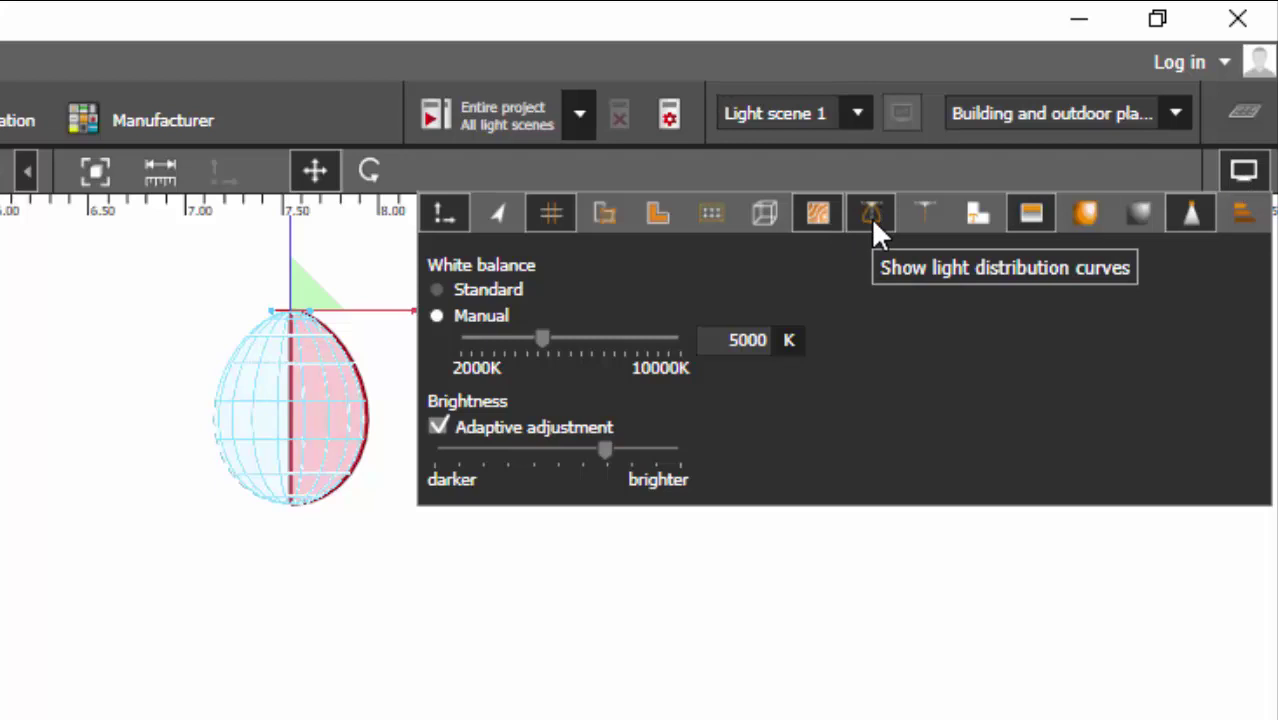
click(871, 217)
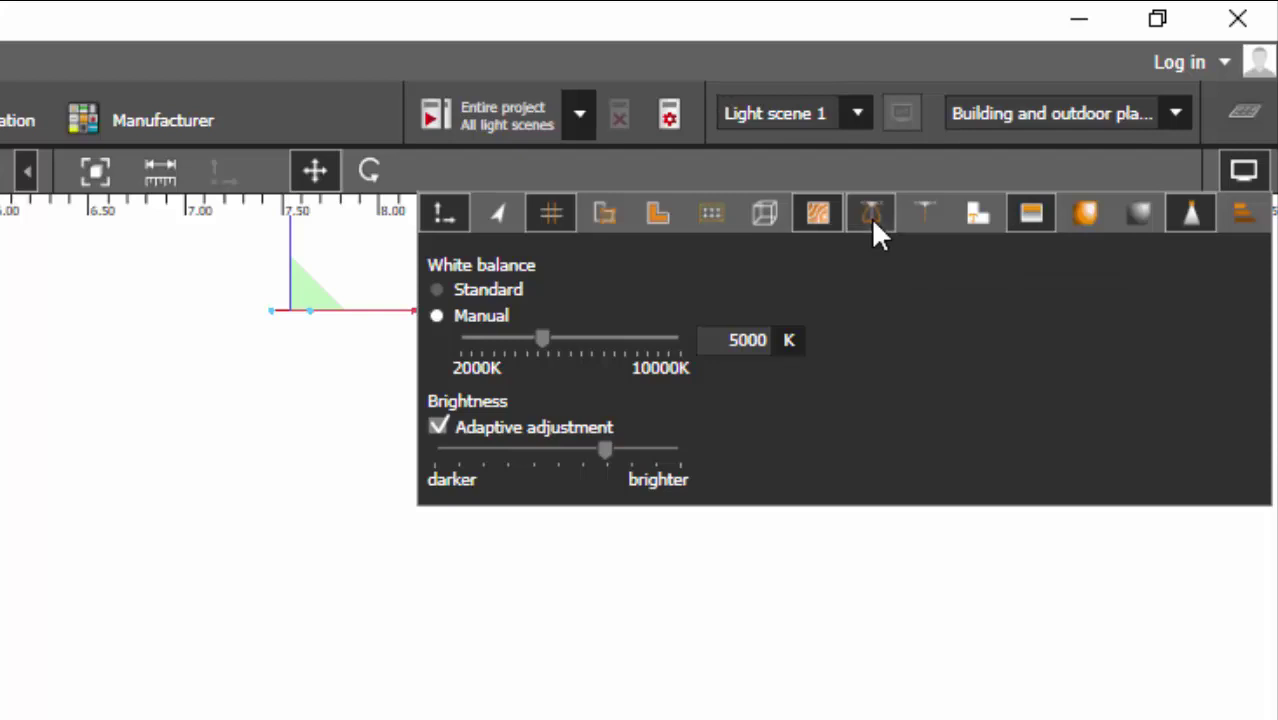
click(871, 218)
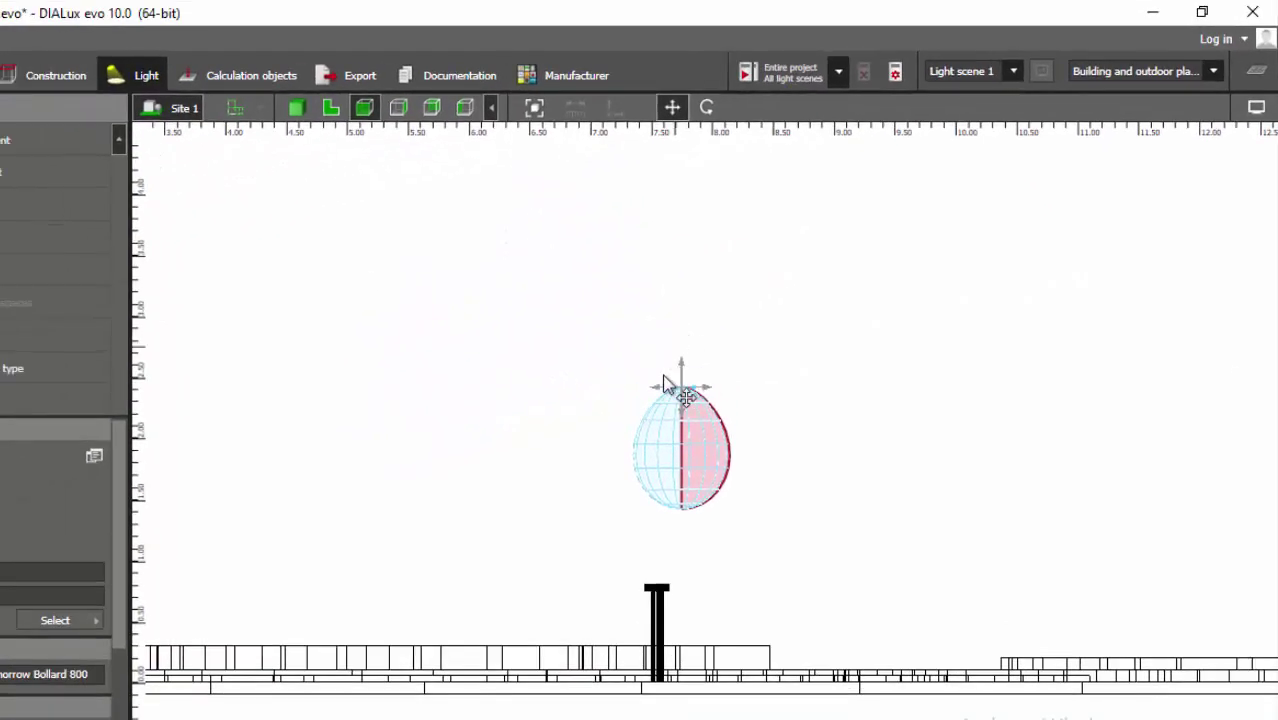
- Move the luminaire down to the underside of the bollard head and check its centring in plan
drag(664, 383, 639, 522)
scroll(651, 686, up, 15)
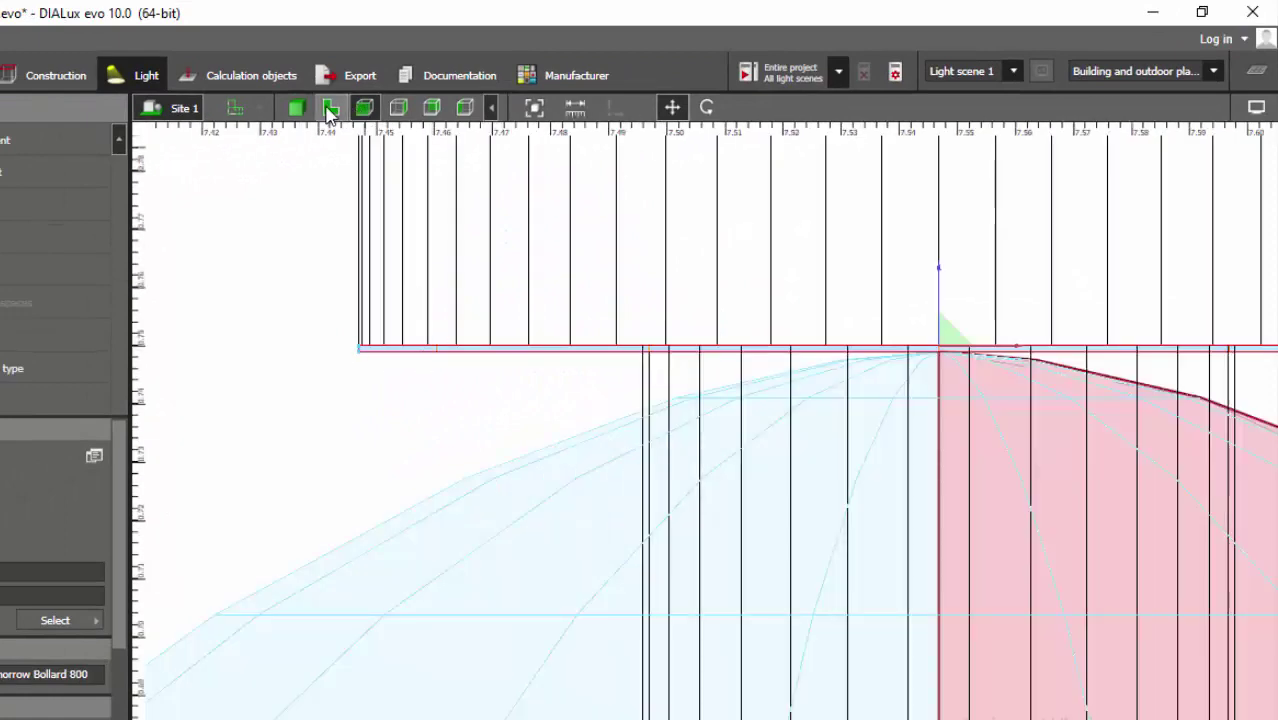
click(330, 110)
scroll(727, 348, down, 3)
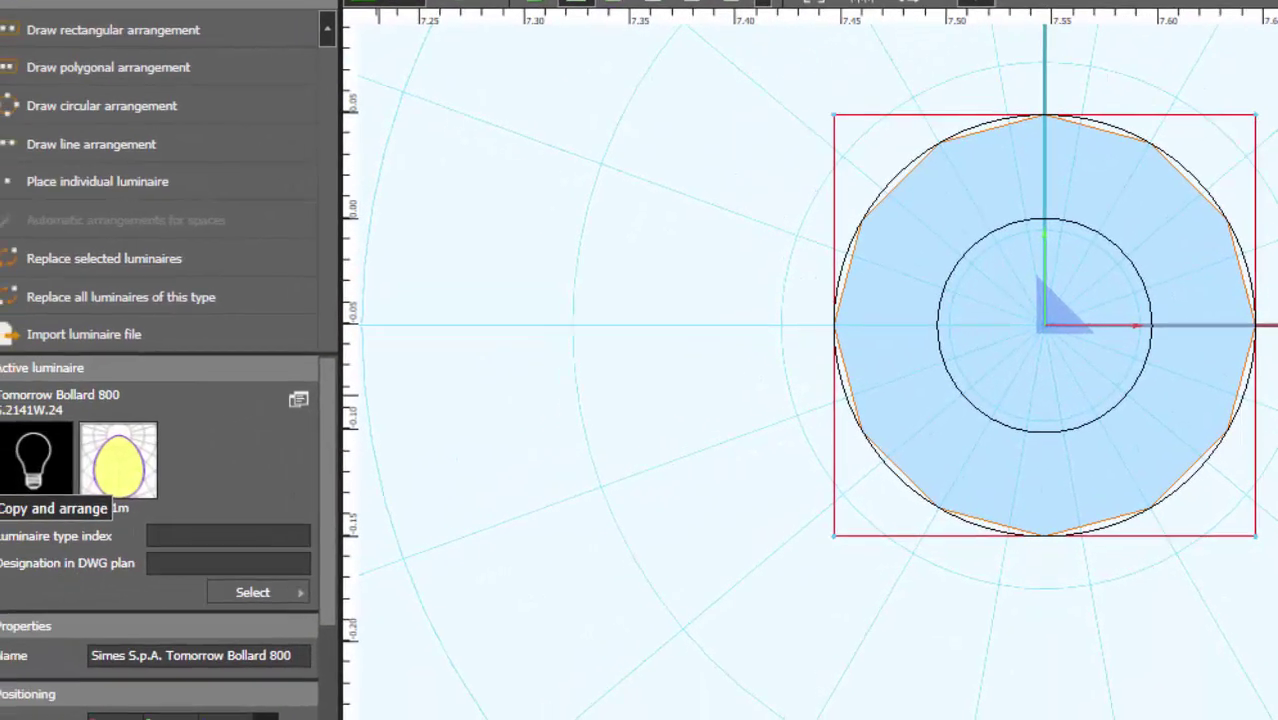
- Select the luminaire together with the bollard body and group them with Copy and arrange
click(0, 548)
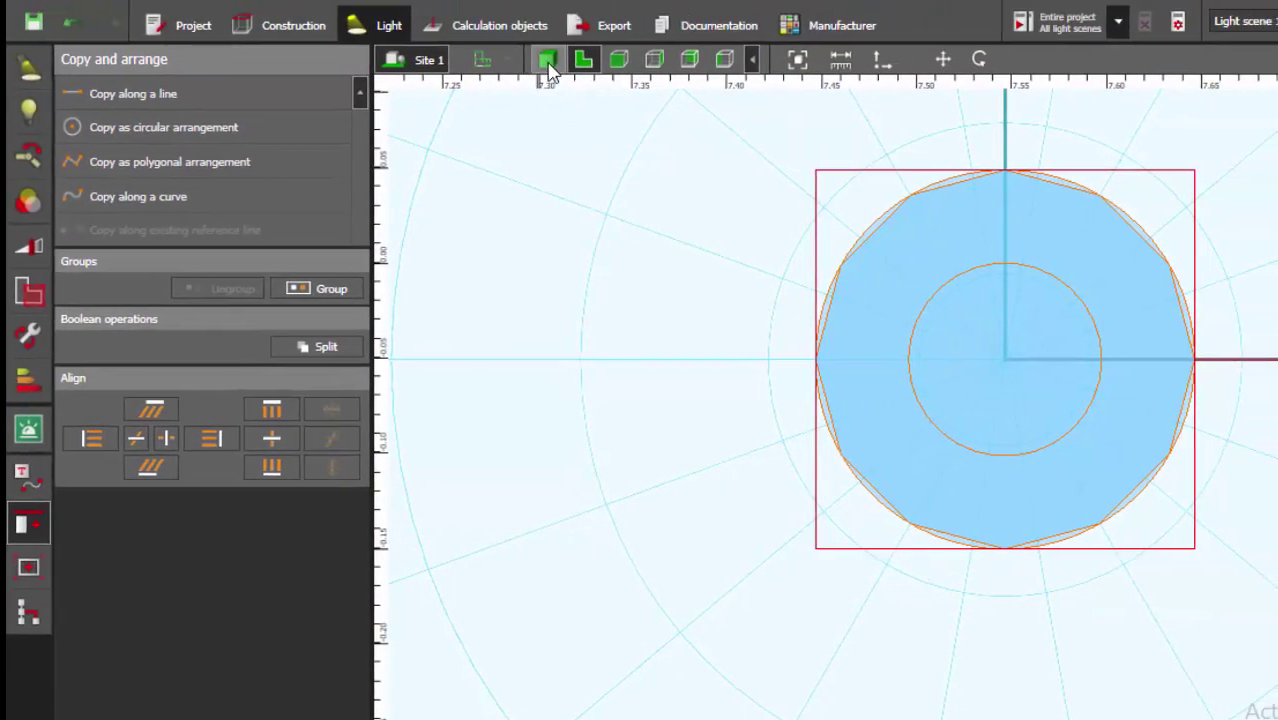
click(549, 60)
scroll(880, 200, up, 3)
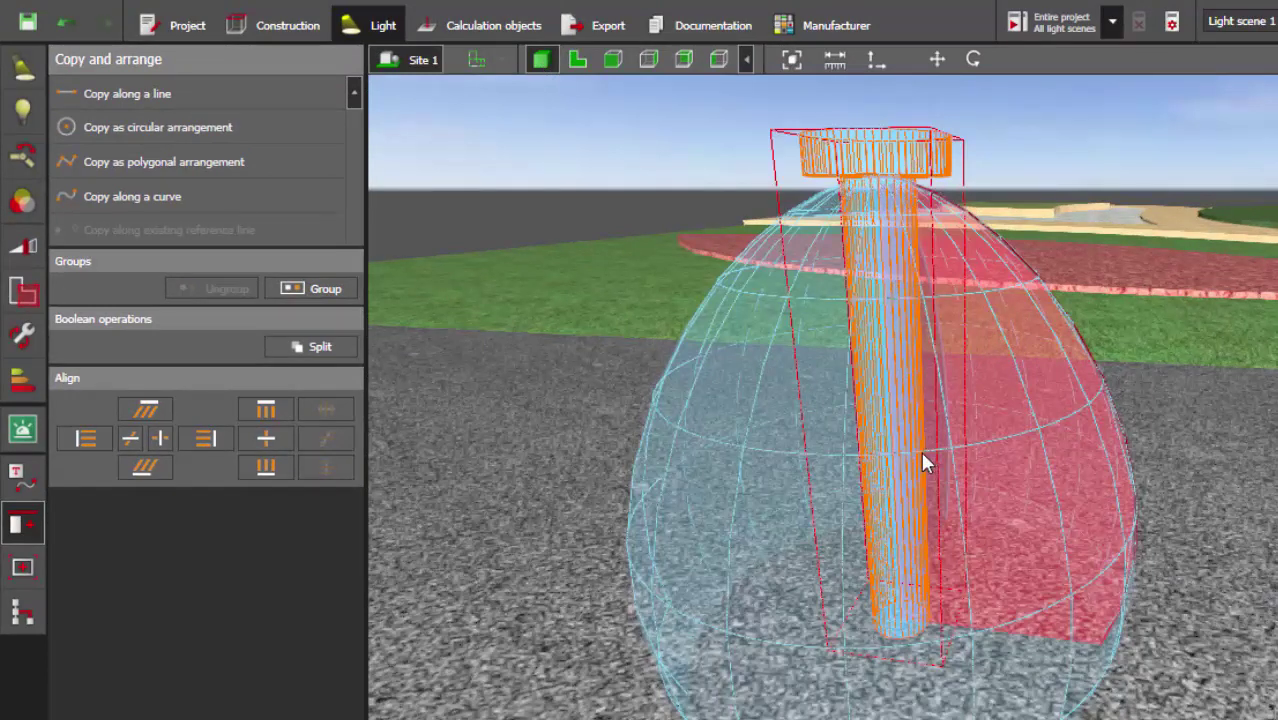
click(336, 292)
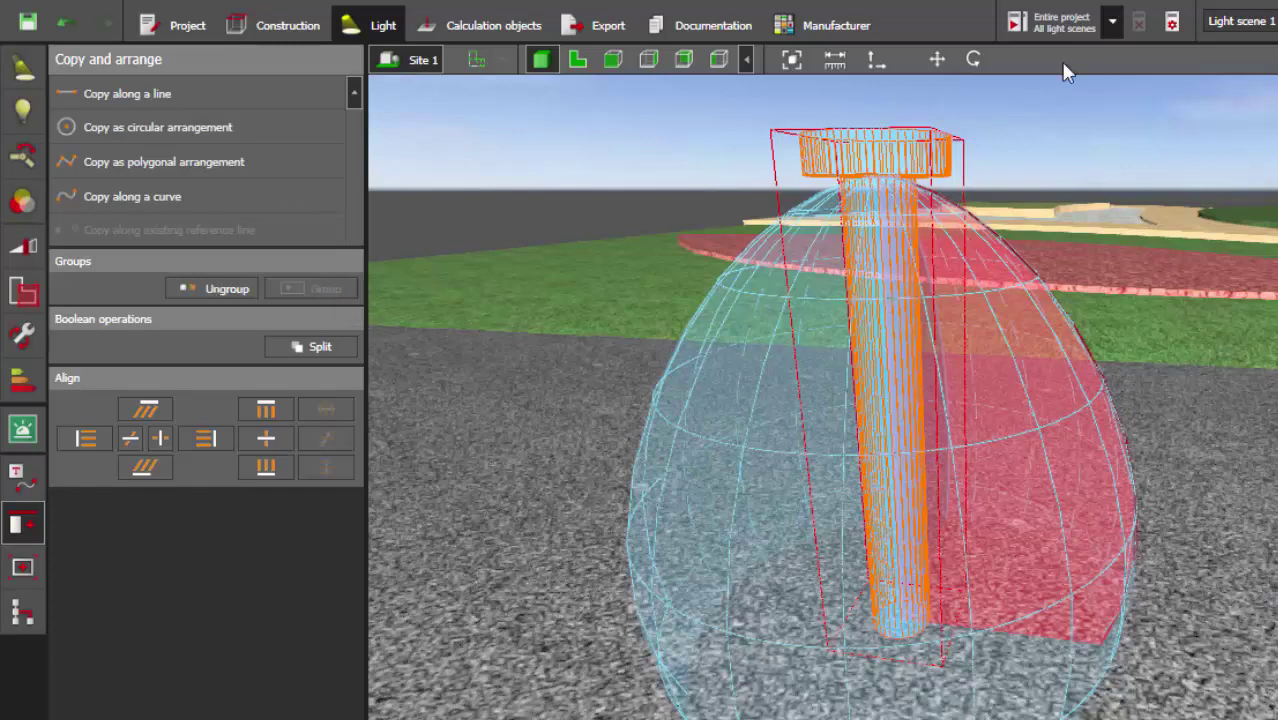
- Move the grouped bollard and luminaire sideways along the paved strip in the 3D view and deselect it
click(937, 59)
scroll(907, 391, down, 5)
drag(972, 455, 1067, 457)
click(1067, 457)
middle_drag(998, 371, 1040, 380)
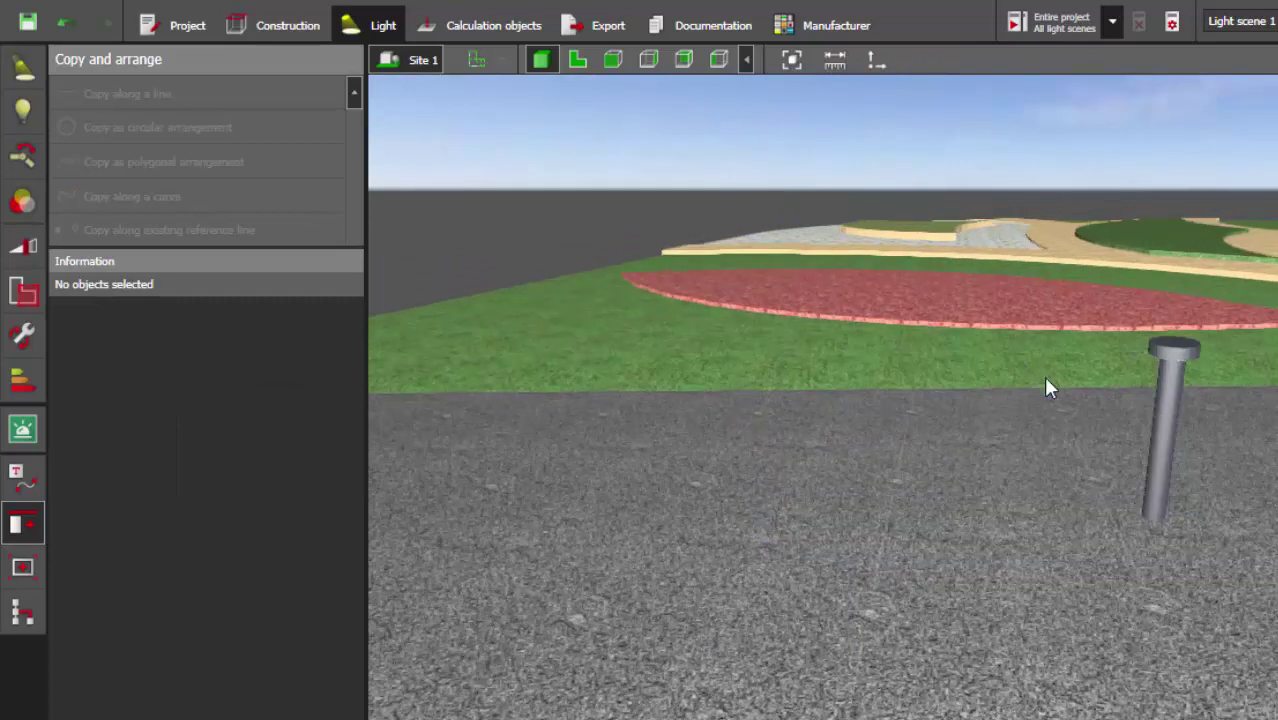
- Select the grouped bollard and move it in plan down to the lower edge of the paved strip
click(1170, 342)
click(935, 62)
click(578, 61)
scroll(850, 348, down, 5)
scroll(850, 355, down, 6)
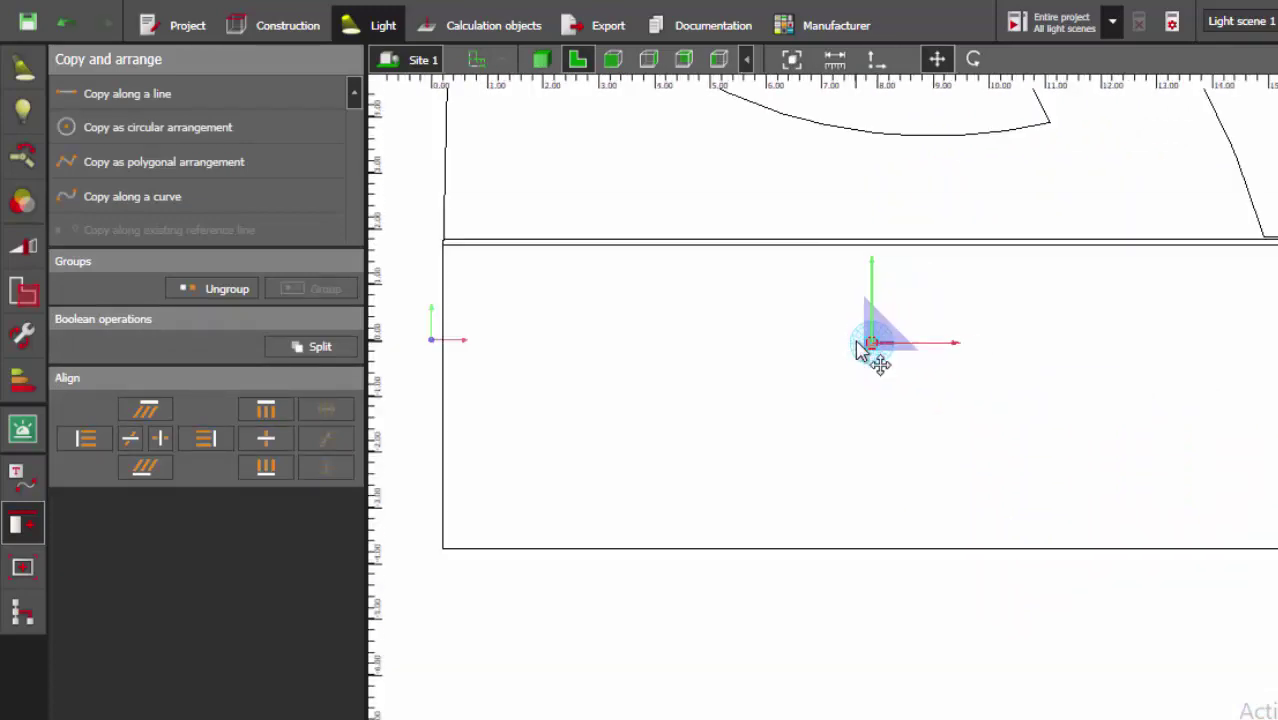
scroll(778, 519, down, 3)
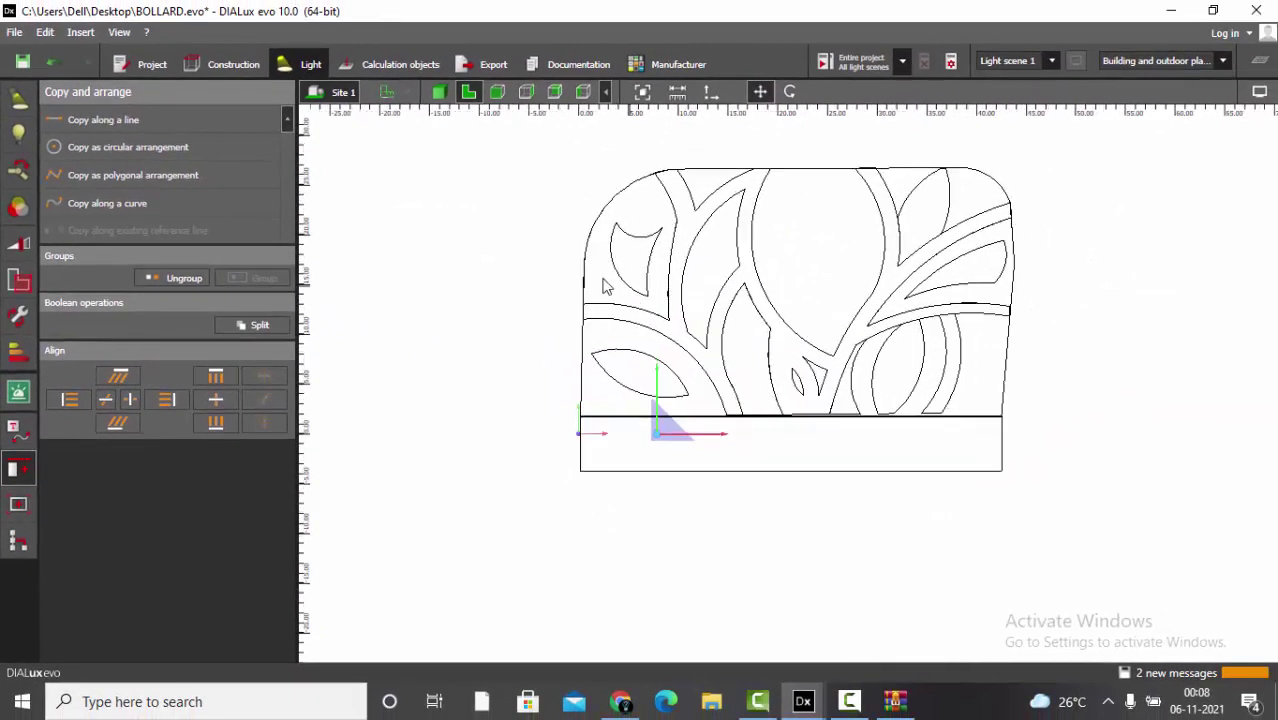
scroll(603, 287, up, 1)
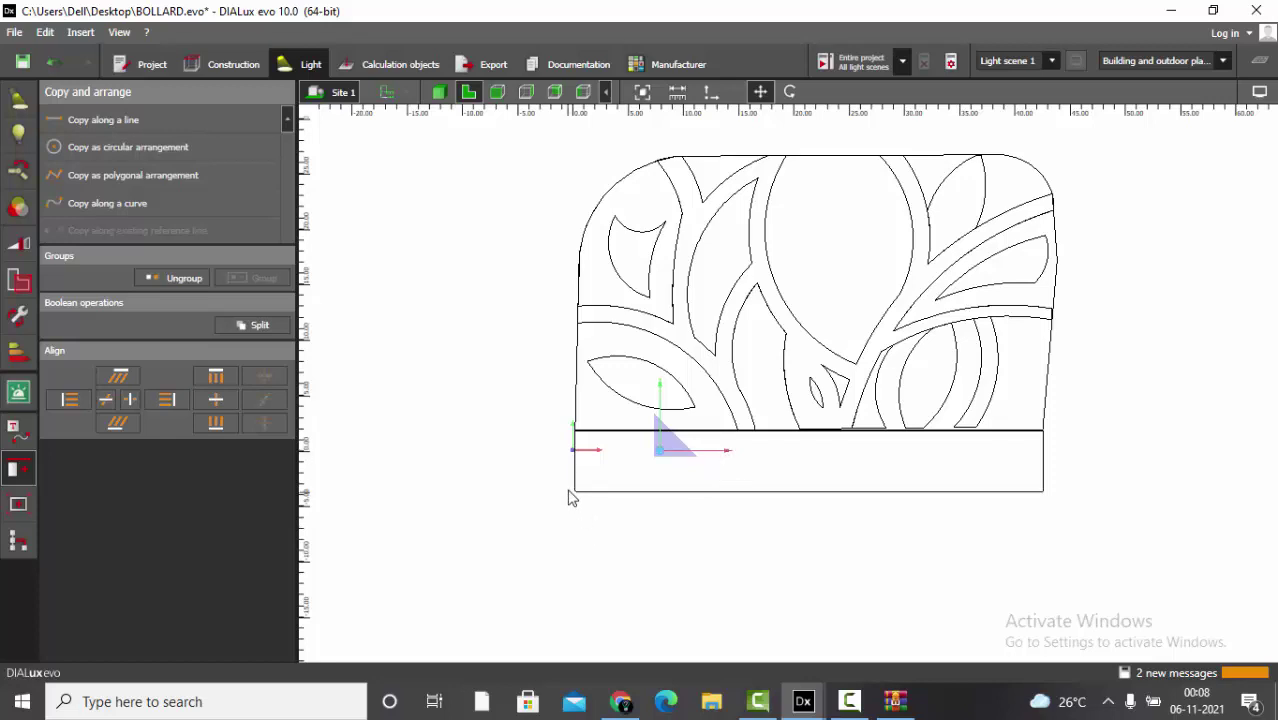
scroll(573, 444, up, 2)
drag(699, 463, 670, 515)
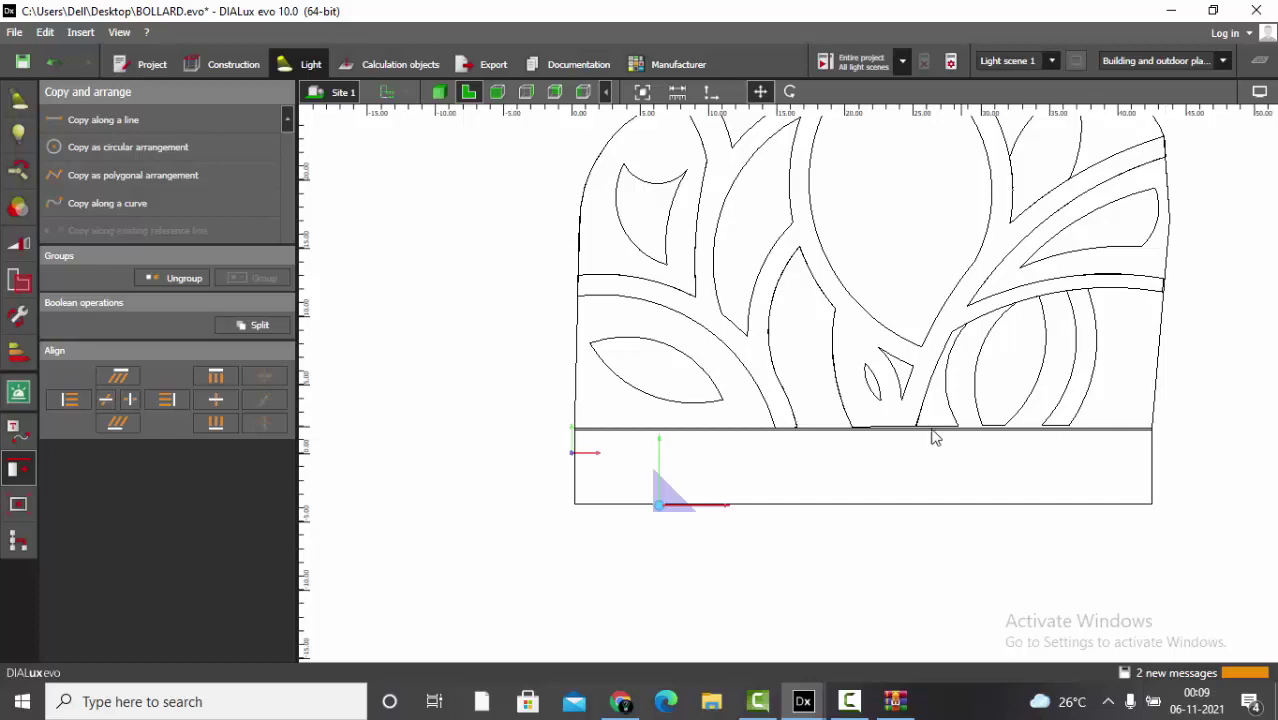
- Move the bollard in plan up from the strip's lower edge to about 1 m inside the strip
scroll(715, 452, down, 2)
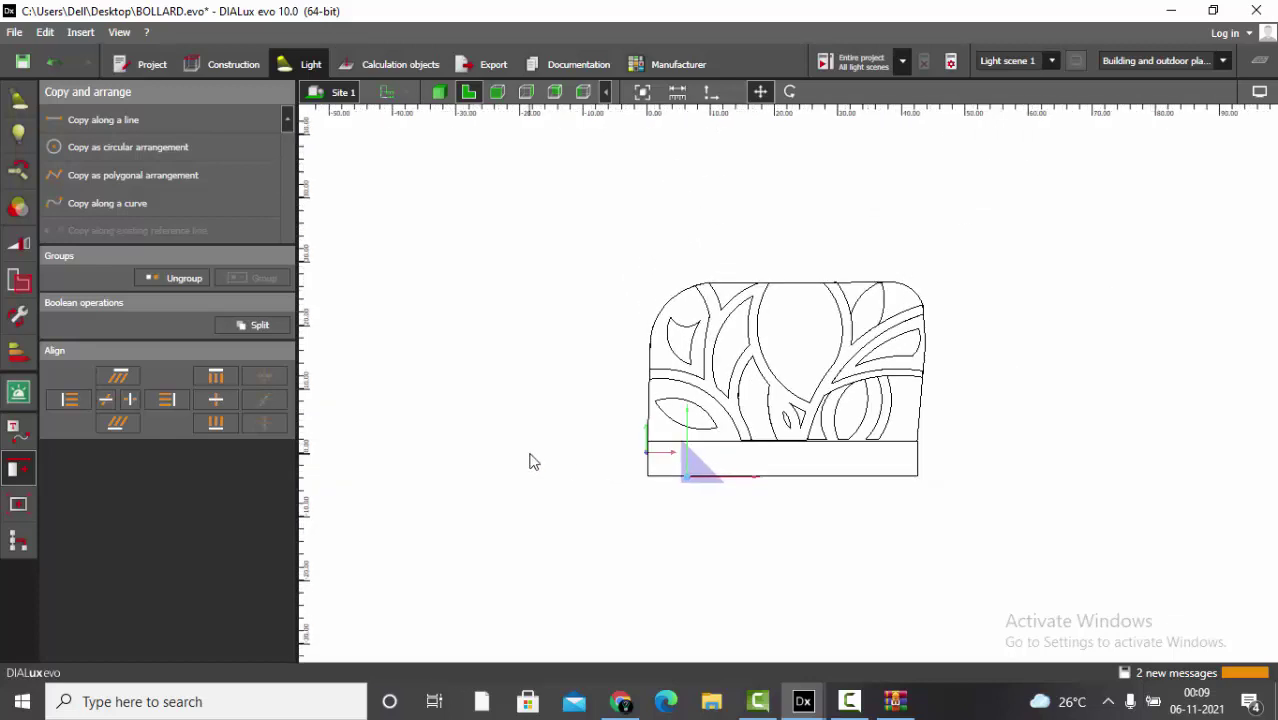
scroll(521, 464, down, 2)
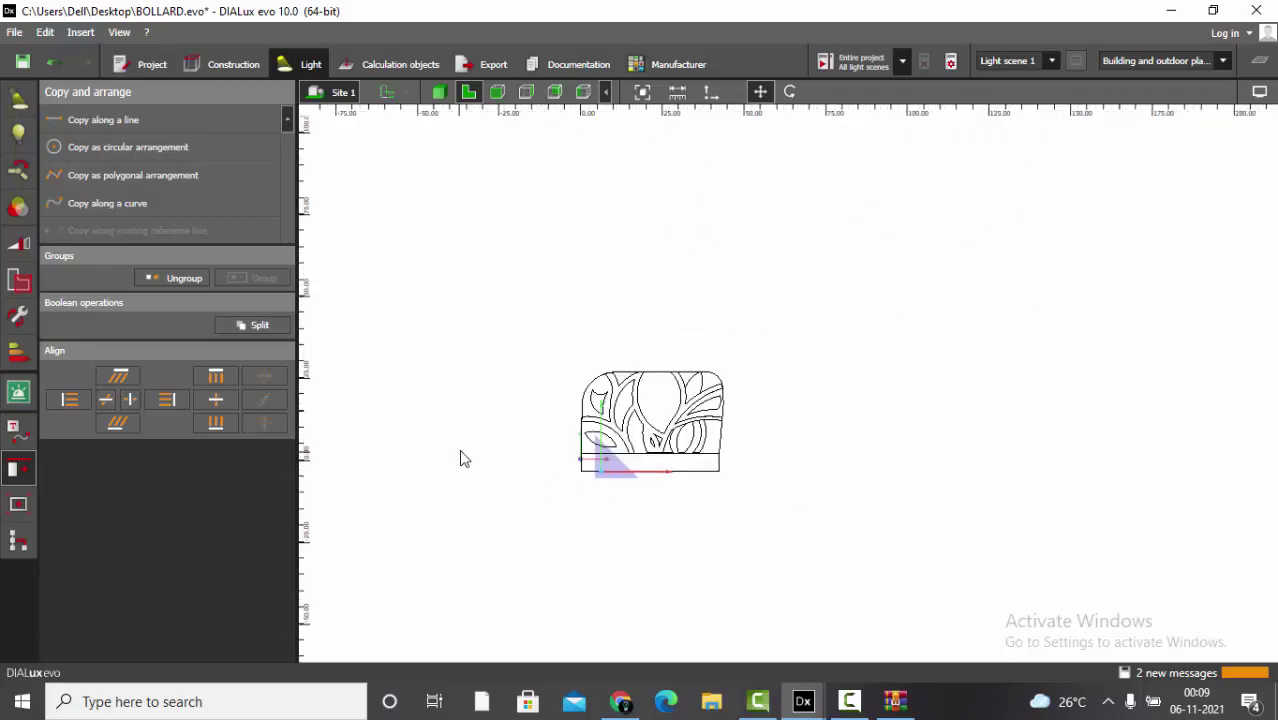
scroll(512, 489, up, 3)
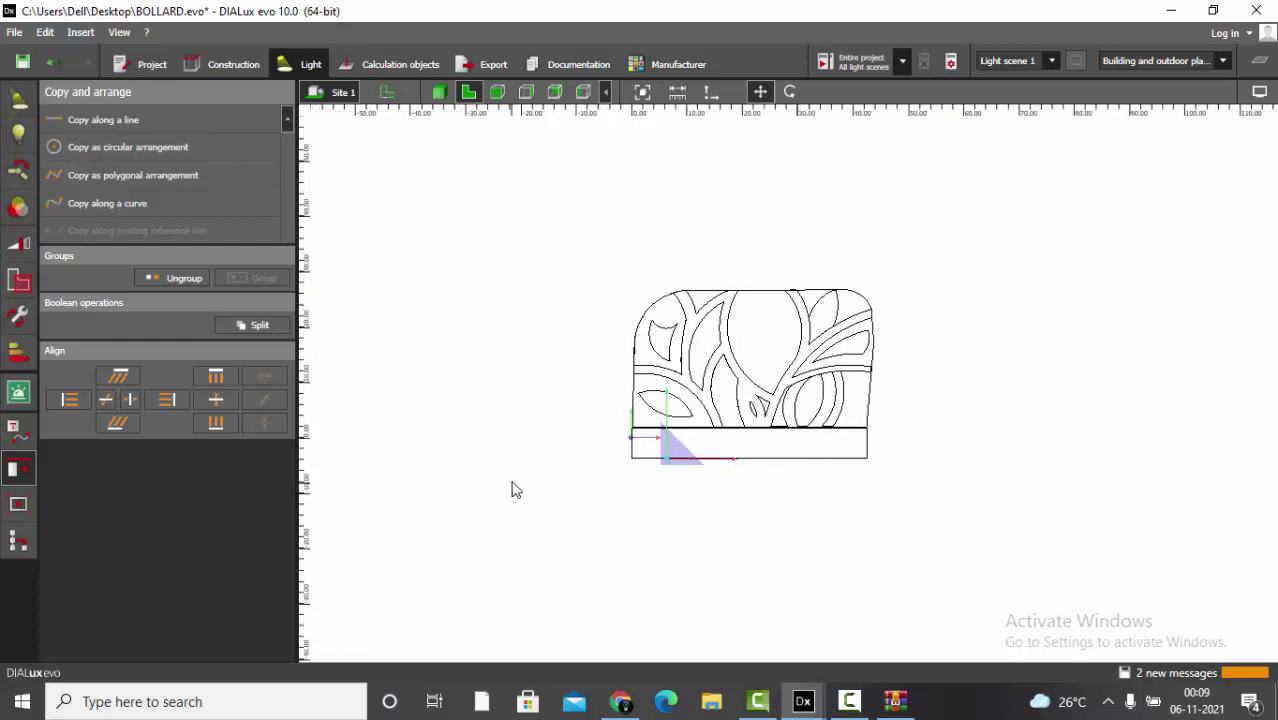
scroll(708, 466, up, 1)
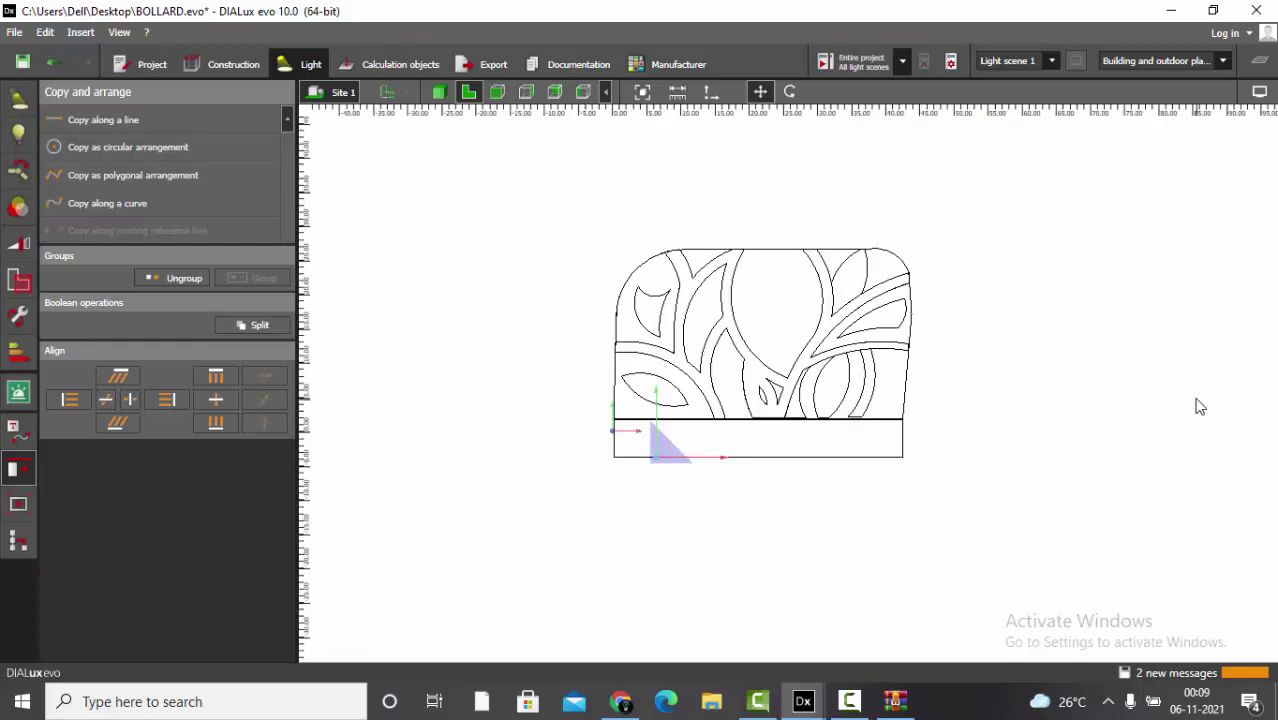
scroll(565, 462, up, 1)
scroll(605, 451, up, 2)
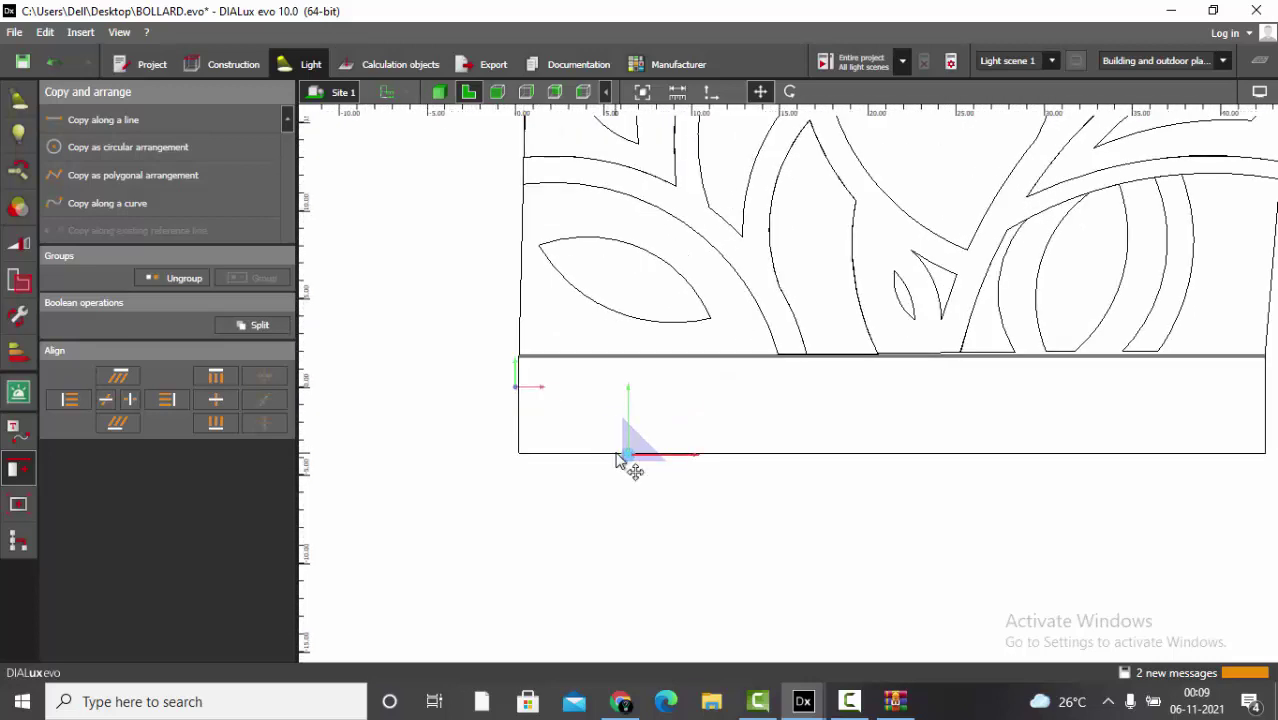
scroll(627, 462, up, 1)
scroll(628, 458, up, 3)
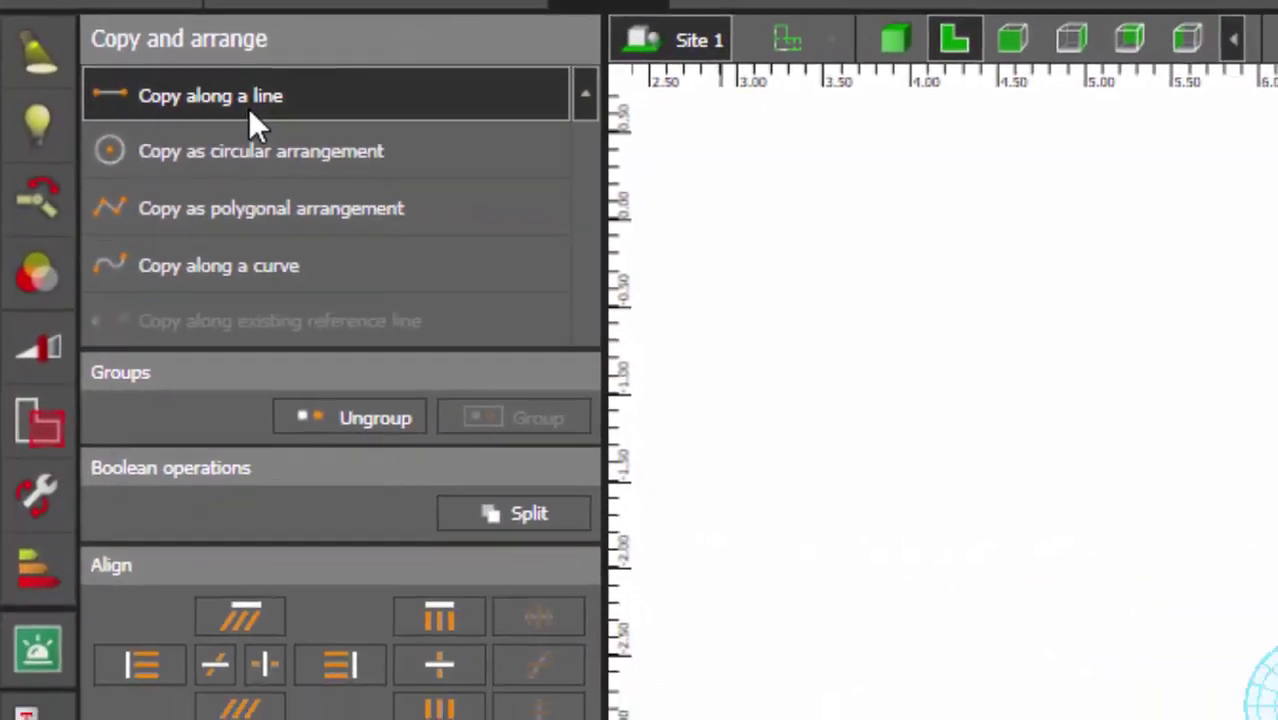
- Start Copy along a line and draw a 42.1 m horizontal line just inside the paved strip's upper edge
click(250, 108)
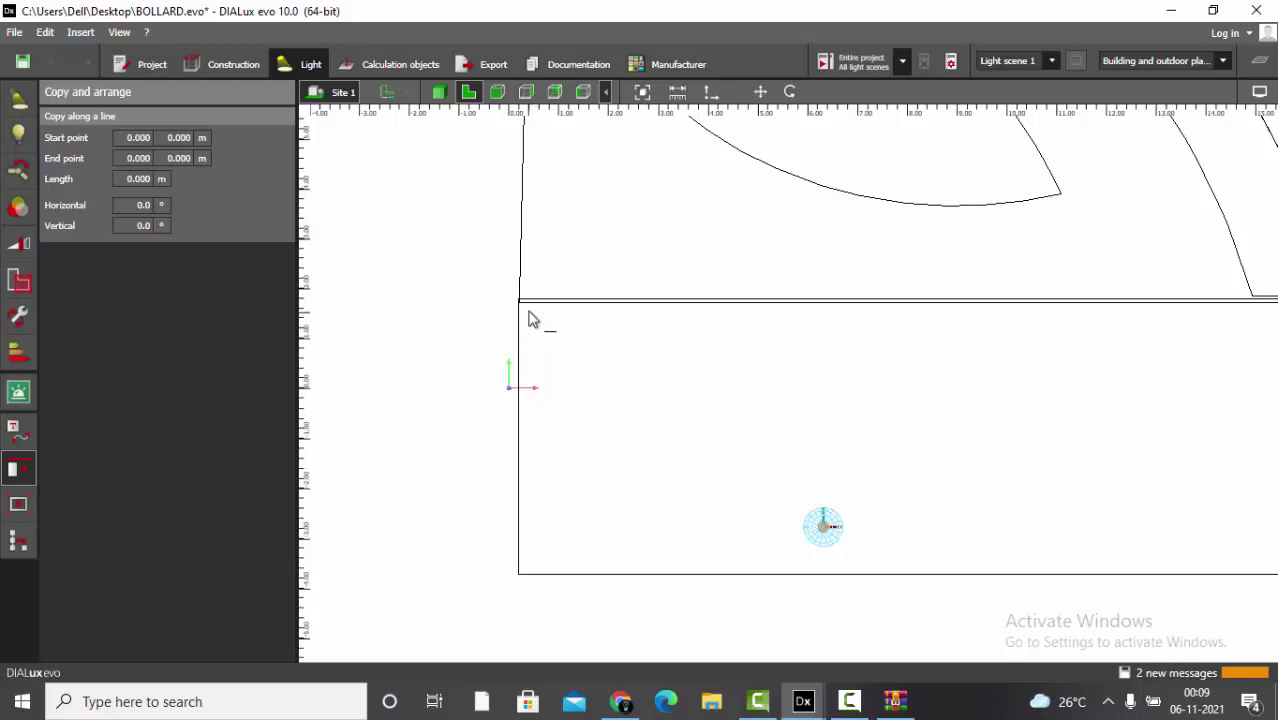
click(531, 318)
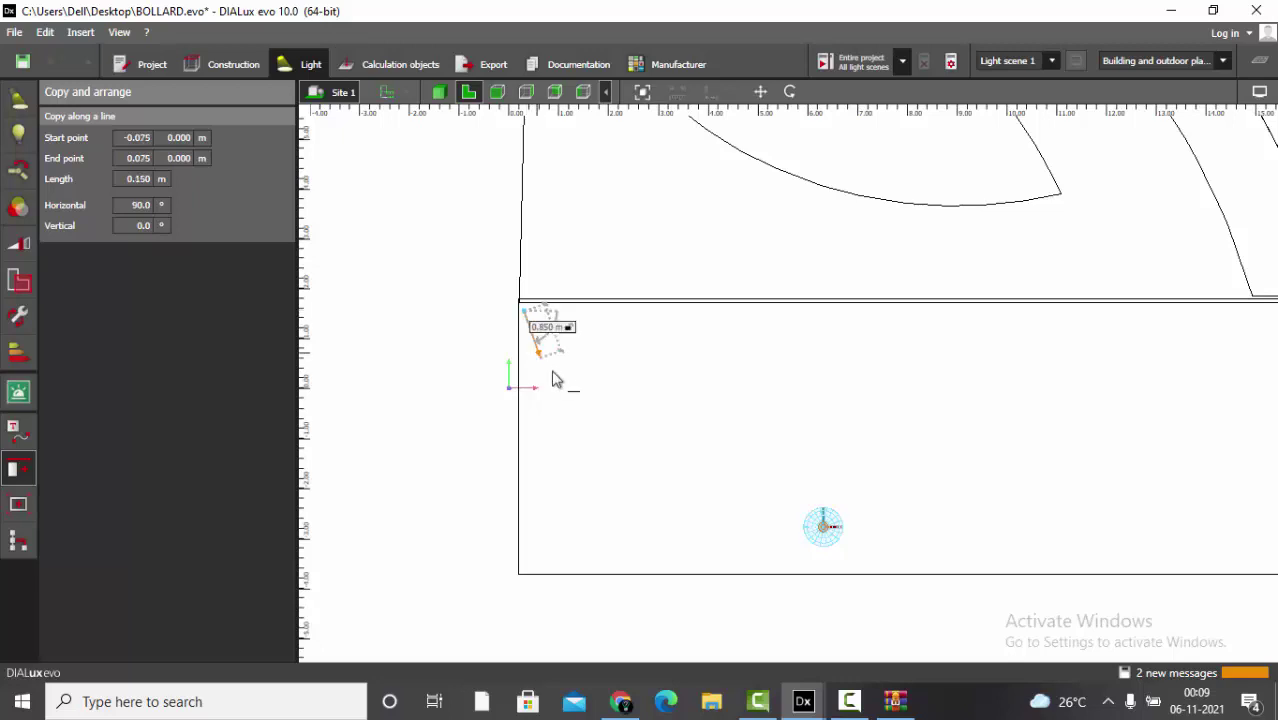
scroll(551, 371, down, 6)
scroll(830, 385, up, 5)
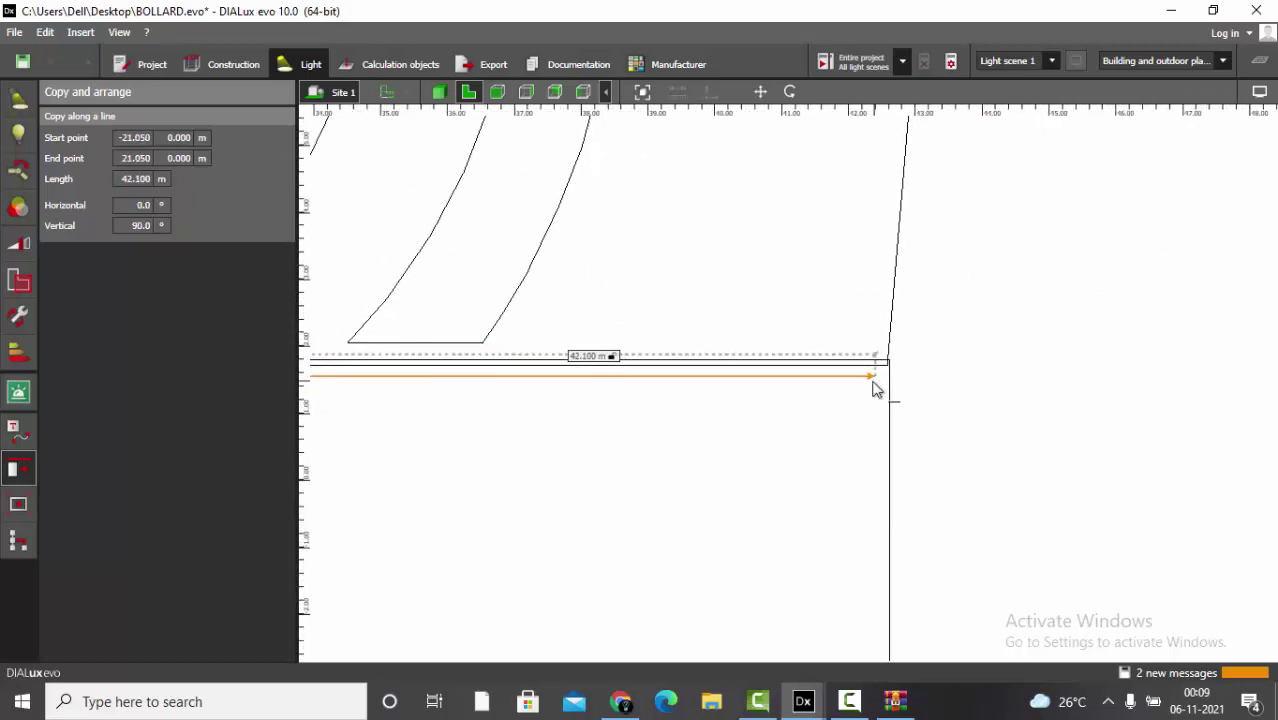
click(874, 381)
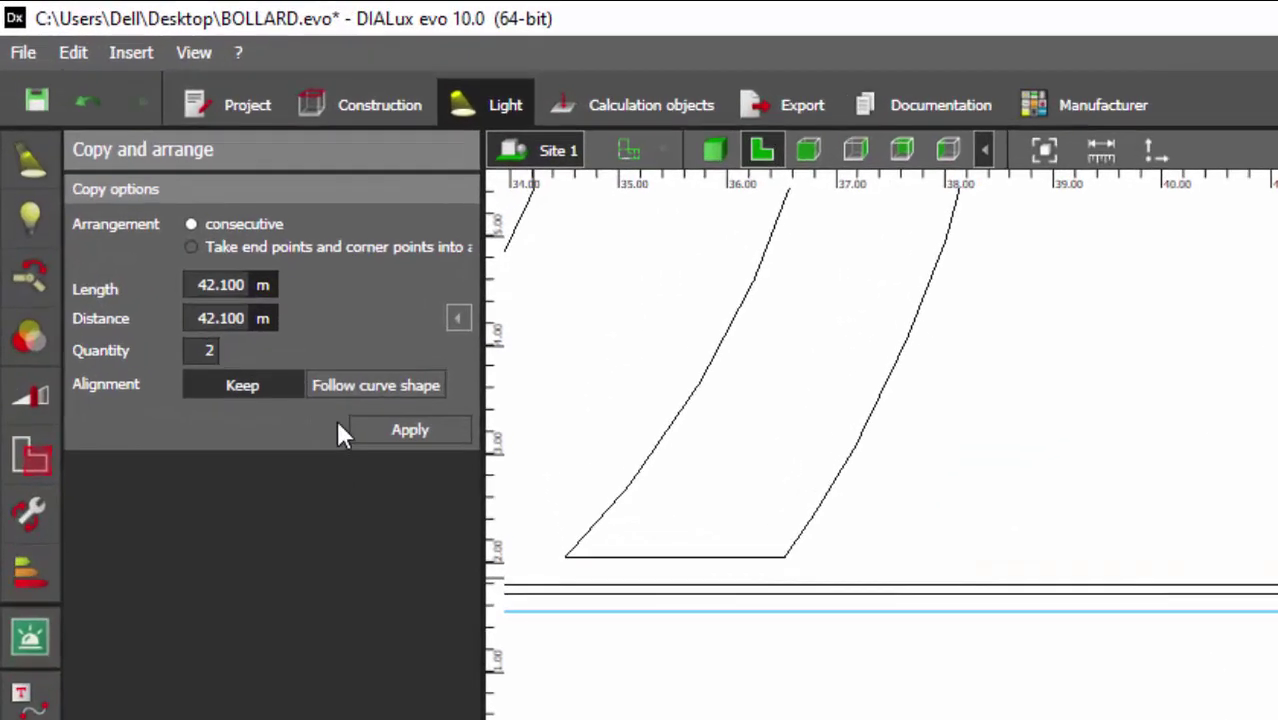
- Set the copy quantity to 15 with alignment following the curve shape, and apply the bollard copies along the line
click(210, 356)
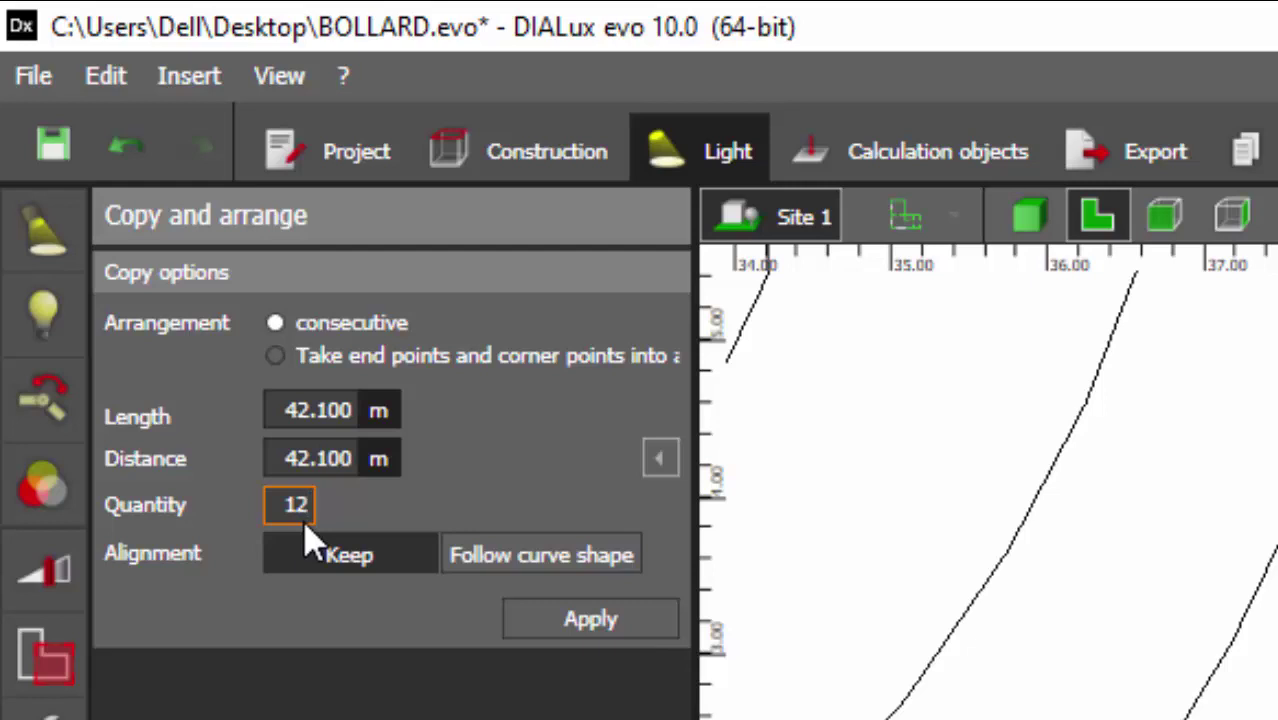
key(Return)
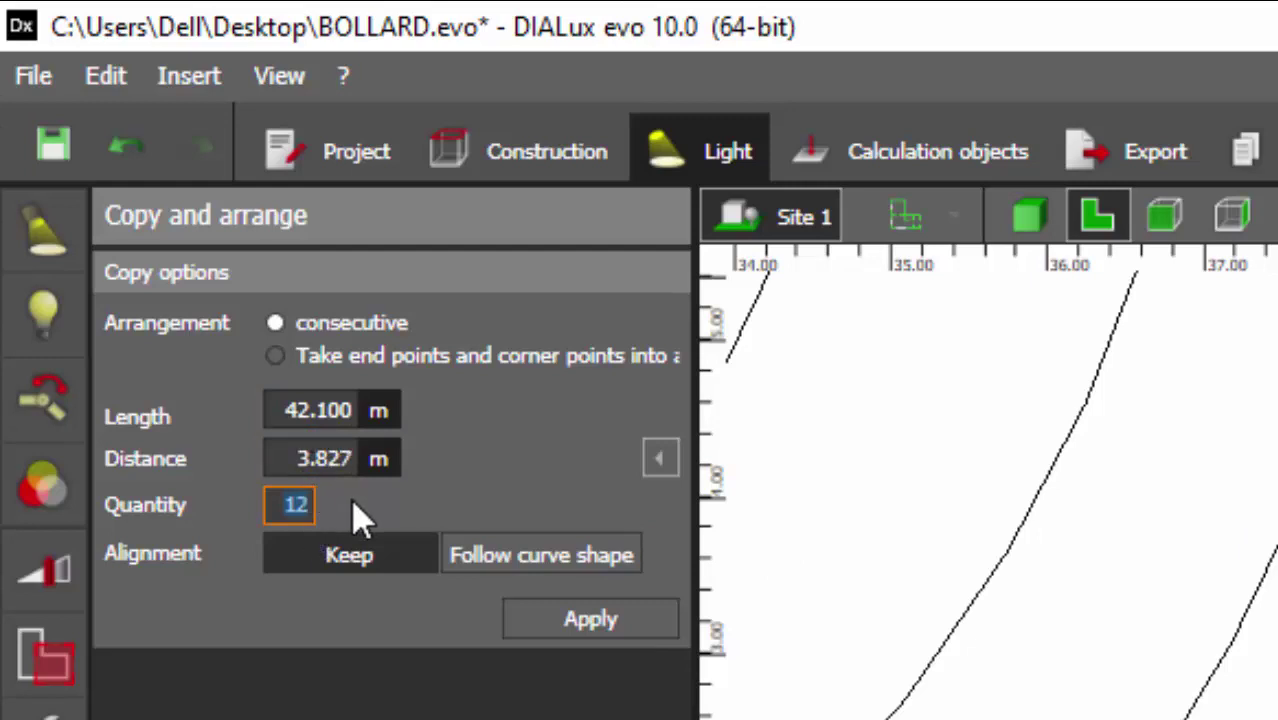
text(1)
key(Return)
click(551, 562)
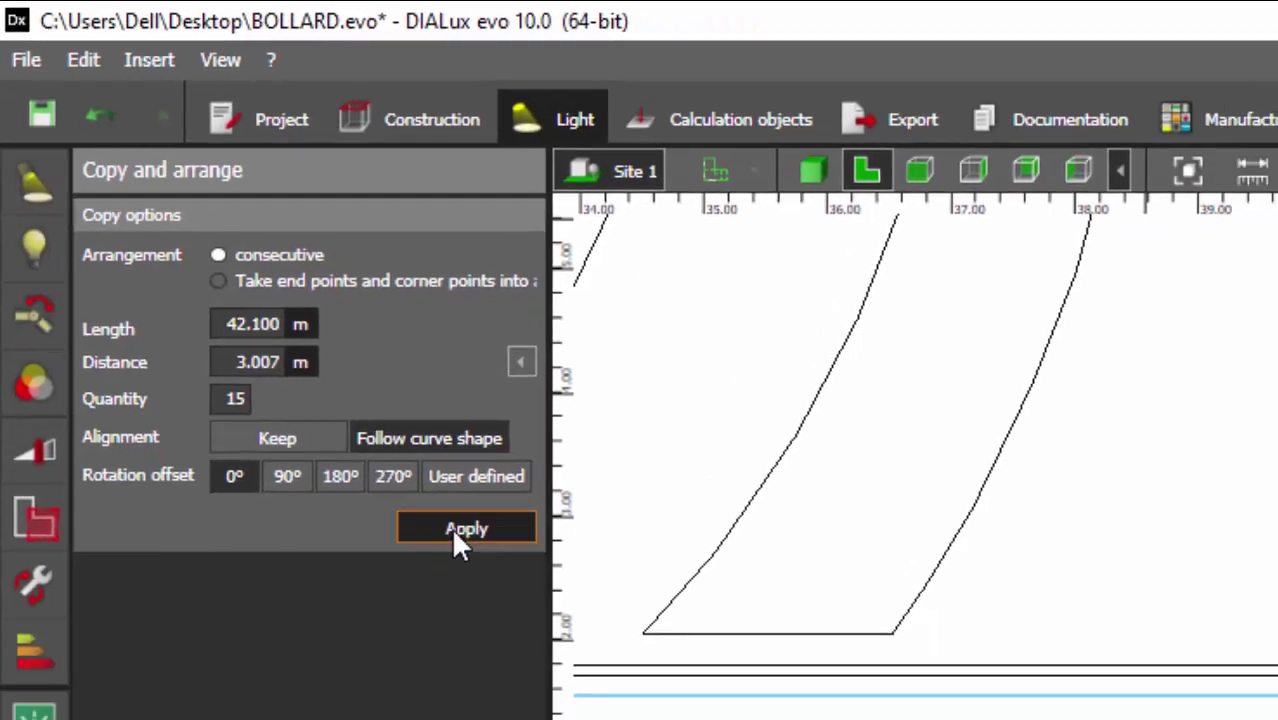
click(590, 669)
scroll(1075, 374, down, 2)
scroll(1084, 385, up, 6)
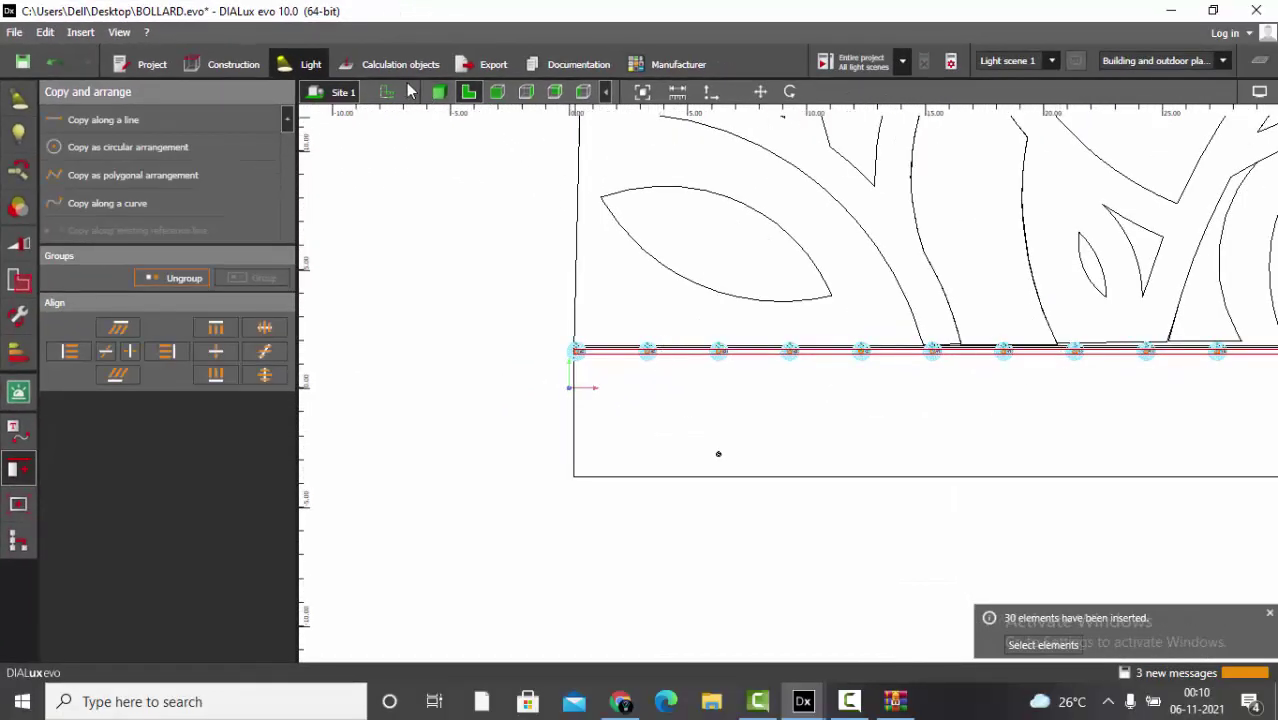
- Examine the copied bollard row along the strip in the 3D view and return to the plan view
click(438, 92)
scroll(866, 449, down, 5)
click(735, 418)
right_drag(735, 418, 682, 426)
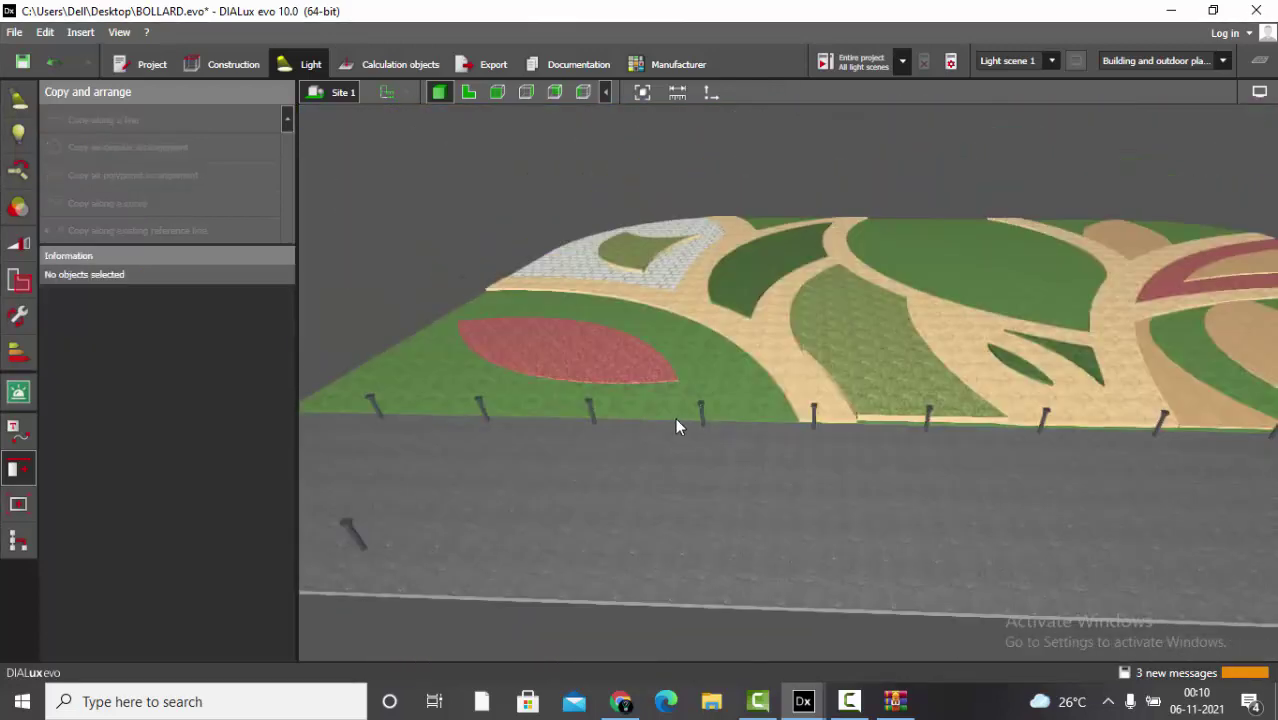
right_drag(574, 396, 410, 411)
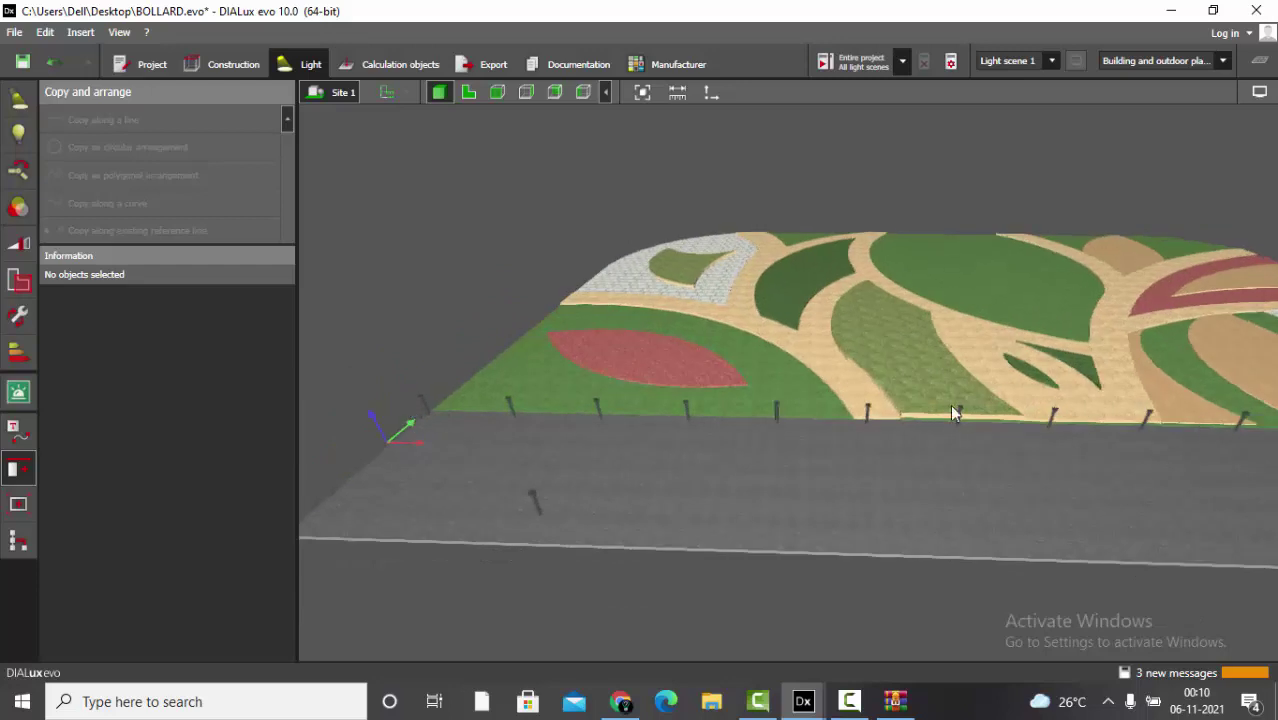
click(468, 92)
scroll(624, 509, down, 3)
scroll(866, 318, up, 2)
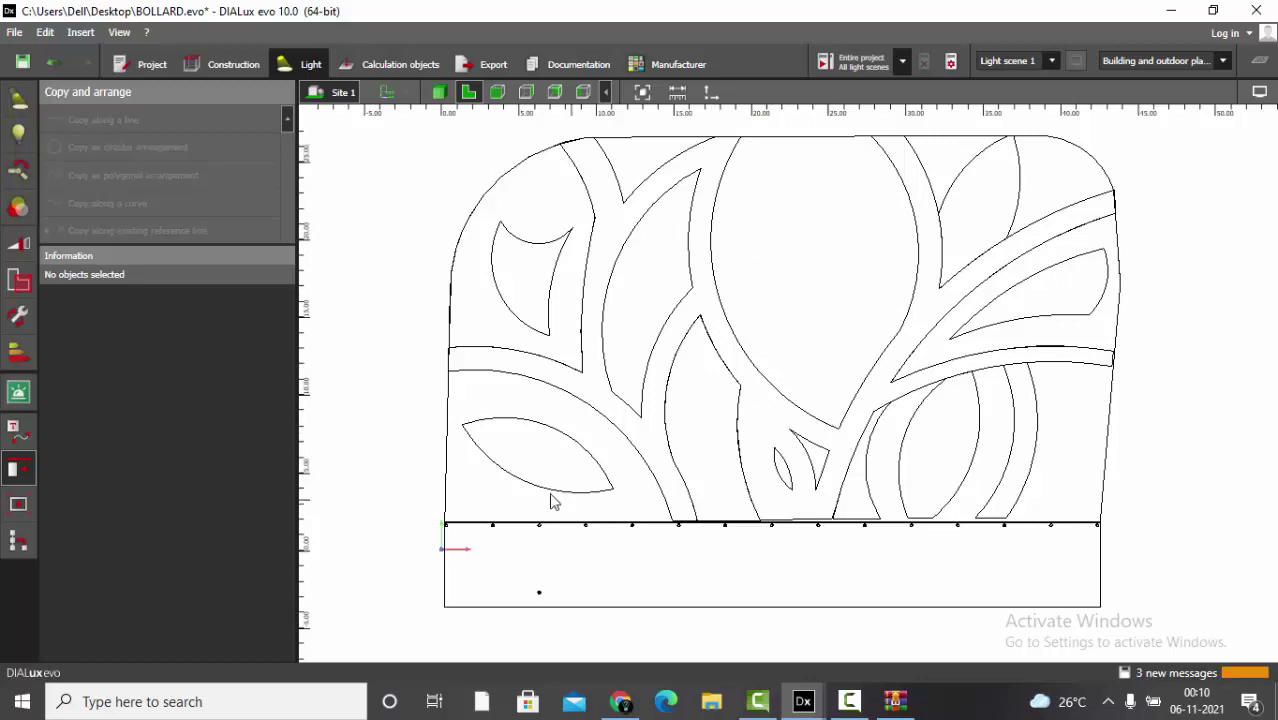
- Select the original bollard, start Copy along a curve, and trace just inside the large oval lawn's upper left edge
click(538, 596)
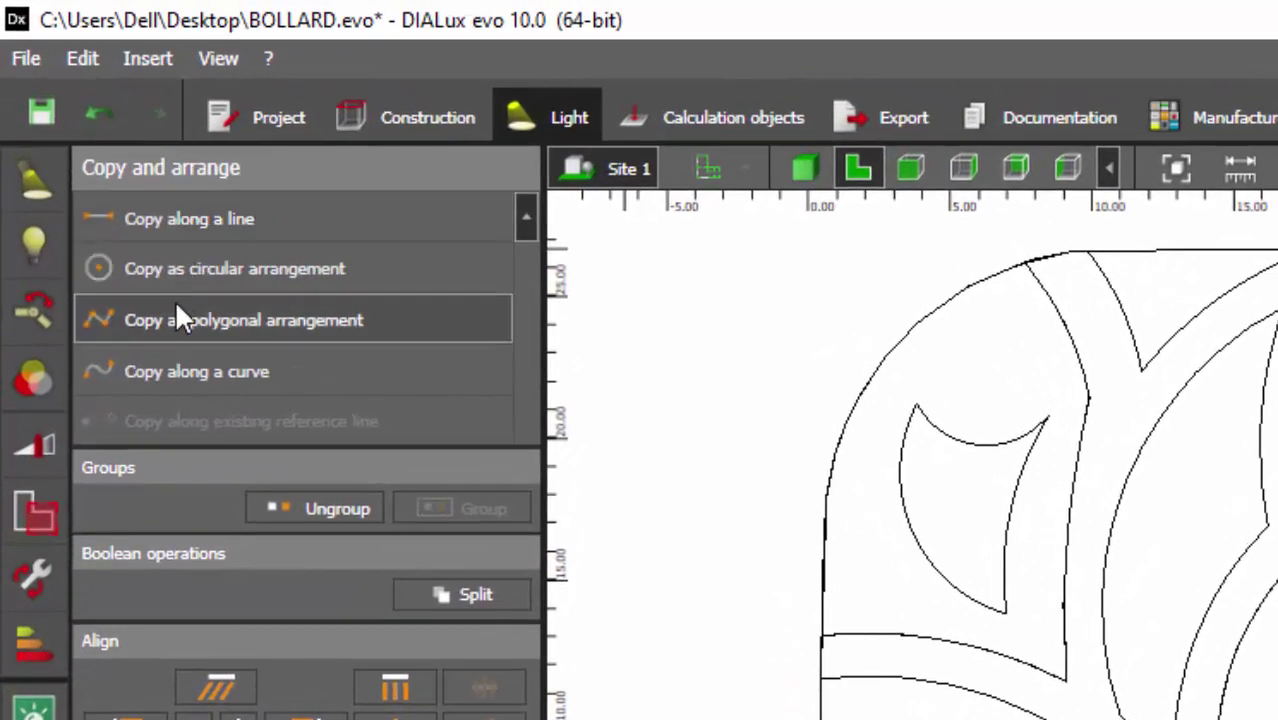
click(219, 375)
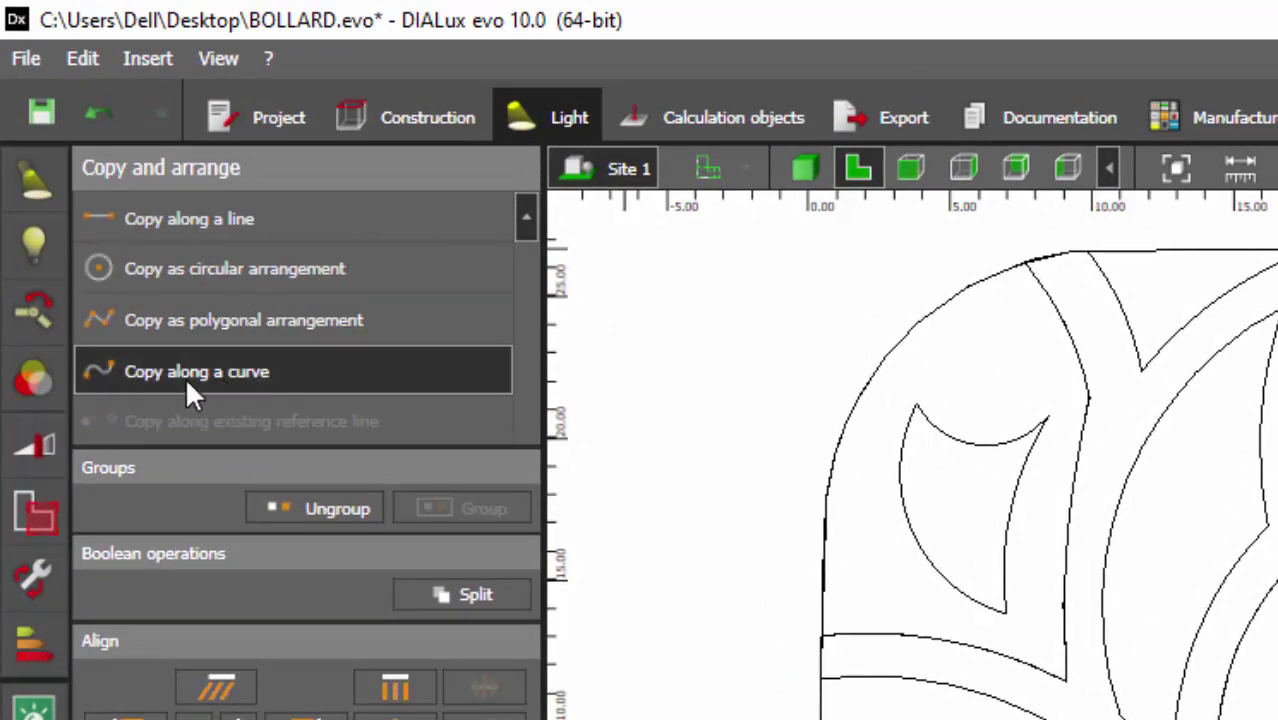
scroll(920, 330, up, 4)
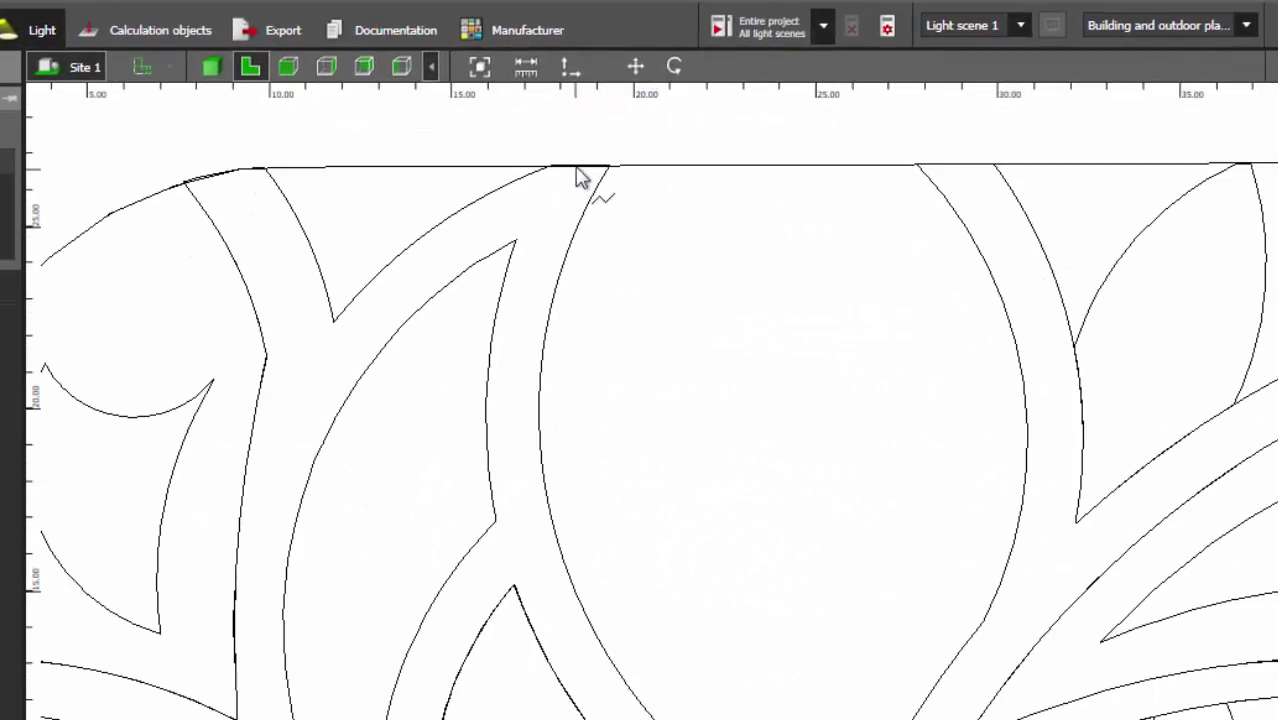
scroll(583, 178, up, 2)
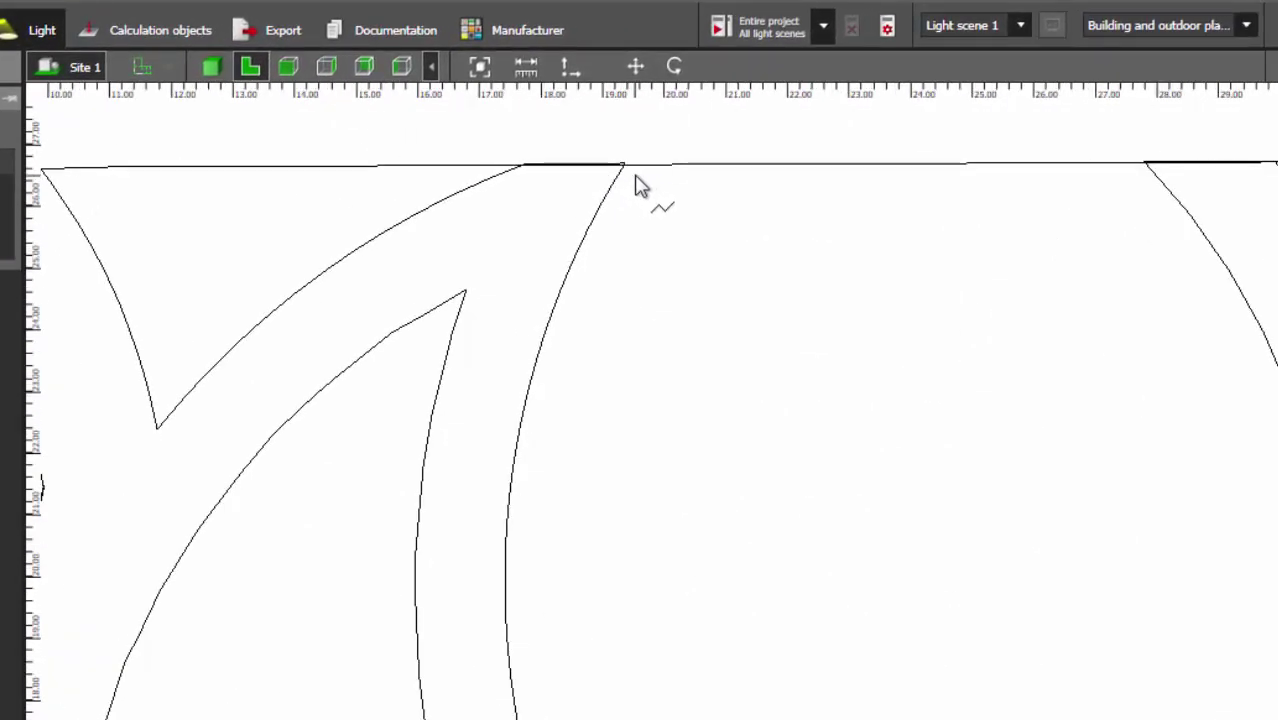
click(632, 178)
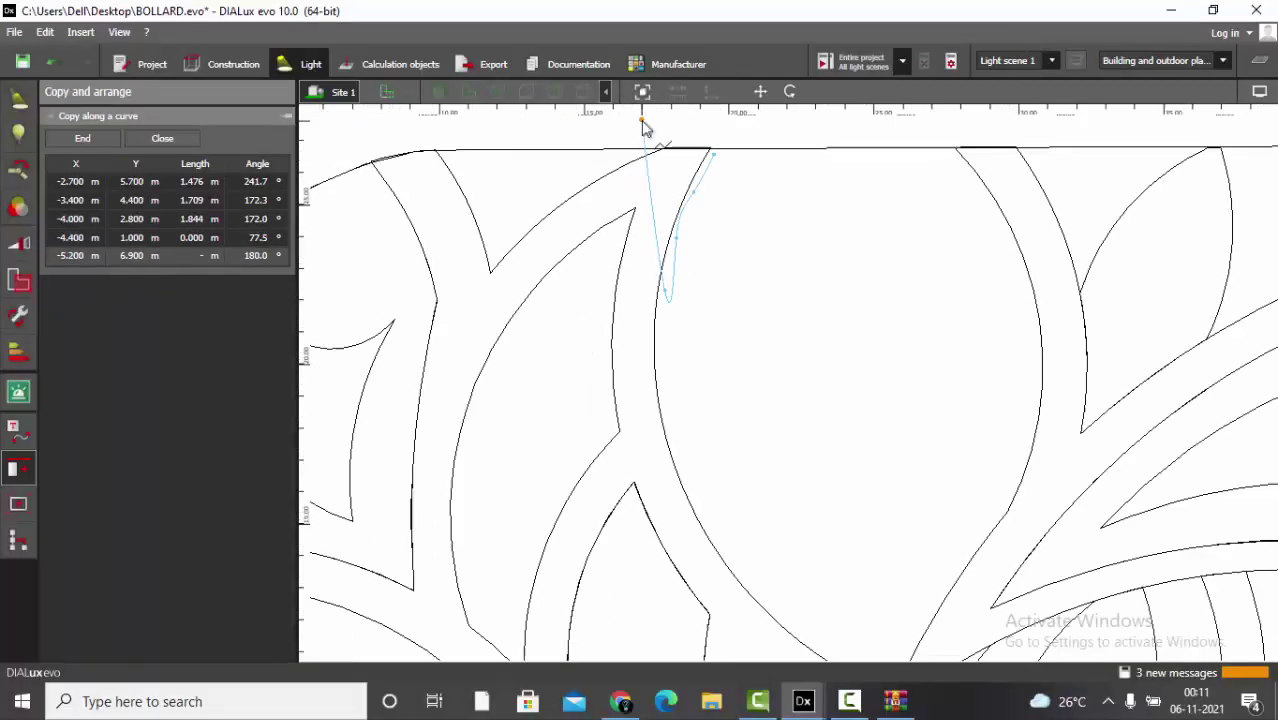
scroll(663, 336, down, 2)
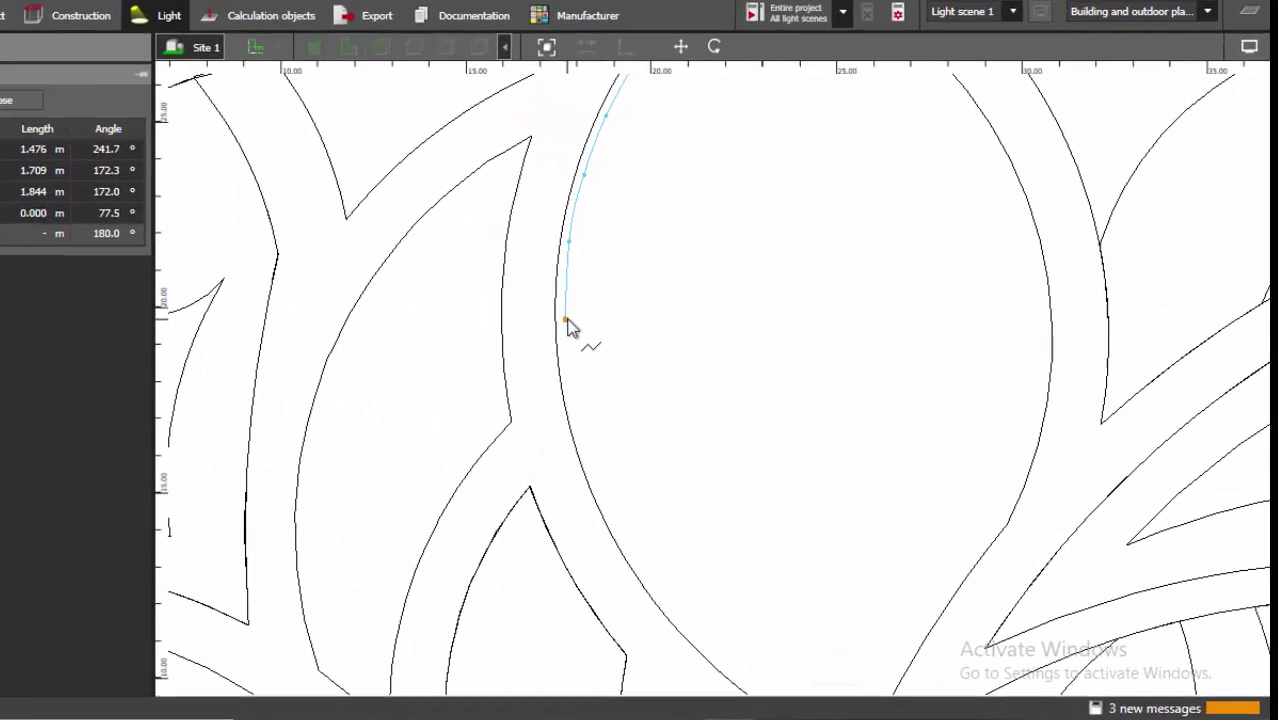
scroll(478, 420, down, 1)
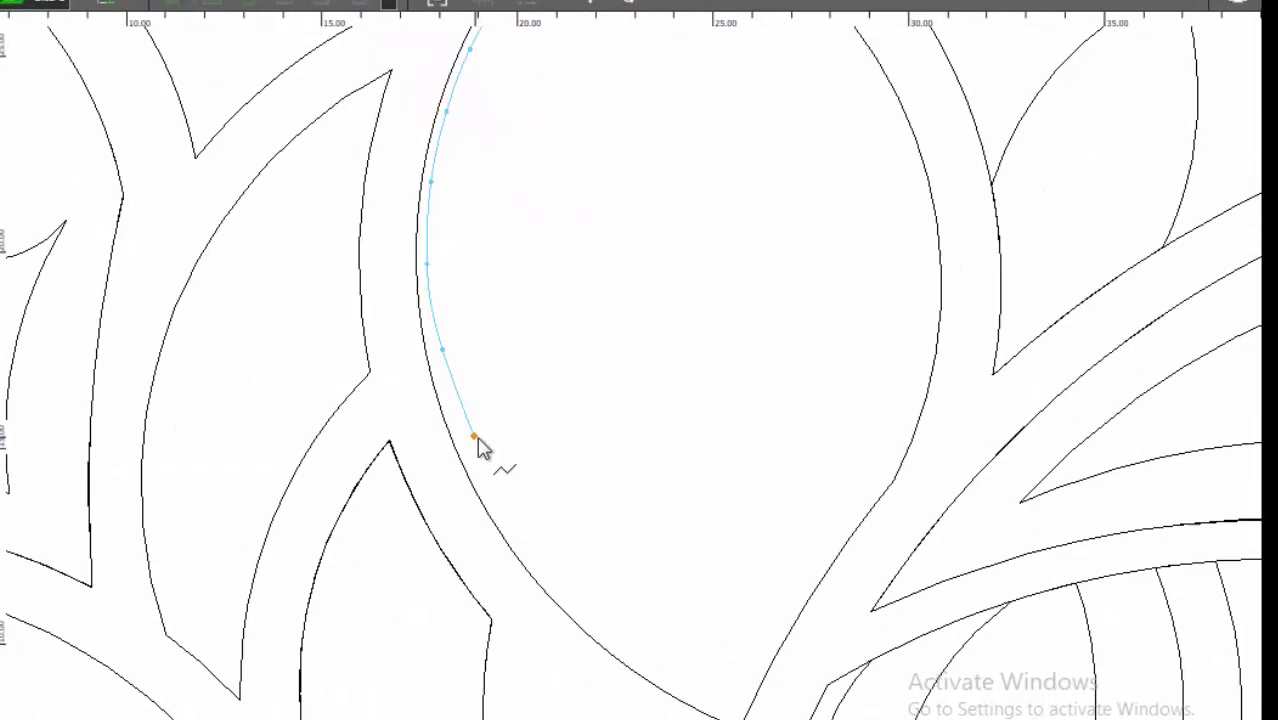
scroll(433, 345, up, 2)
click(431, 340)
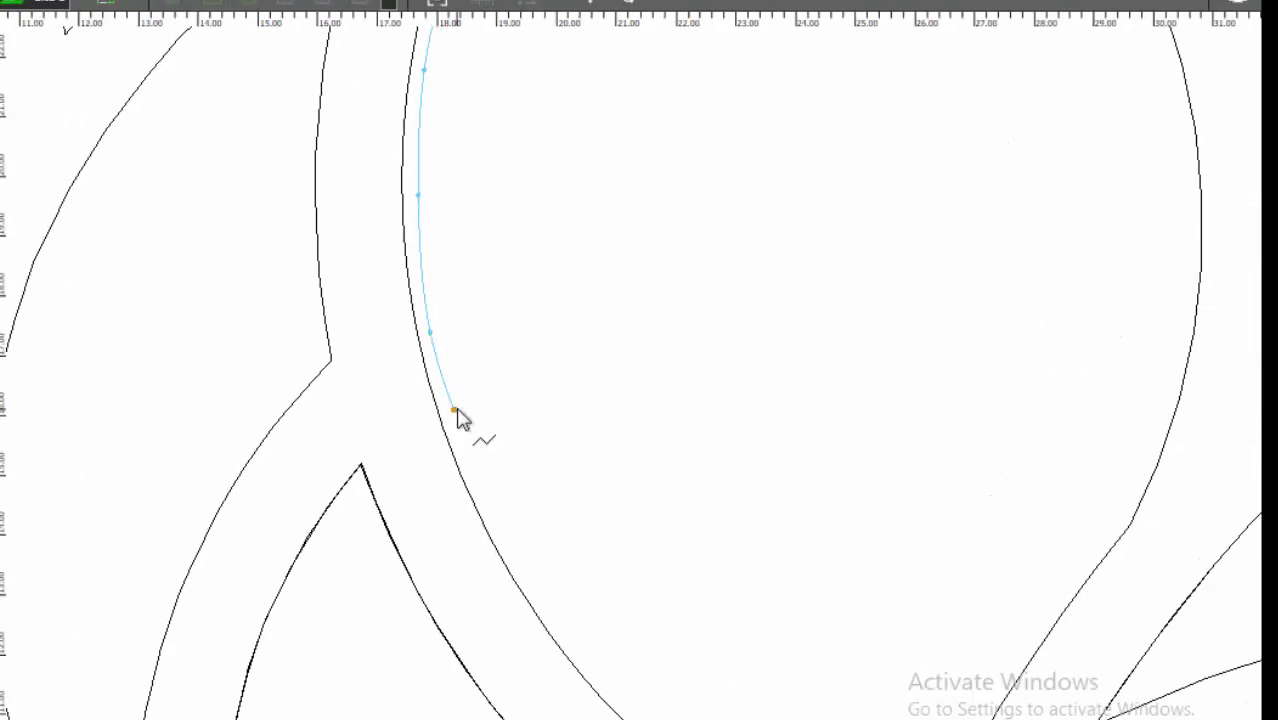
click(660, 427)
- Continue the copy curve along the oval lawn's lower left edge to its bottom tip and end the curve there
scroll(640, 420, down, 3)
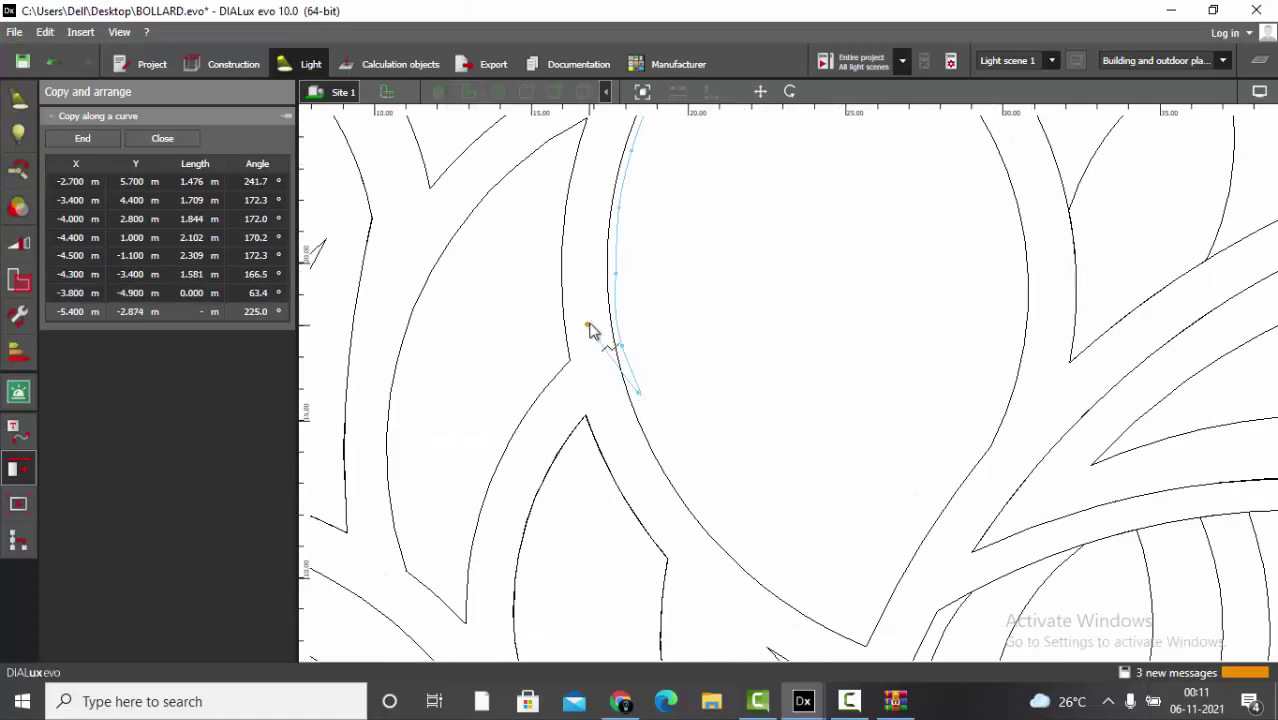
click(637, 409)
click(666, 457)
click(710, 510)
click(759, 547)
click(827, 589)
scroll(816, 502, down, 1)
scroll(845, 562, up, 1)
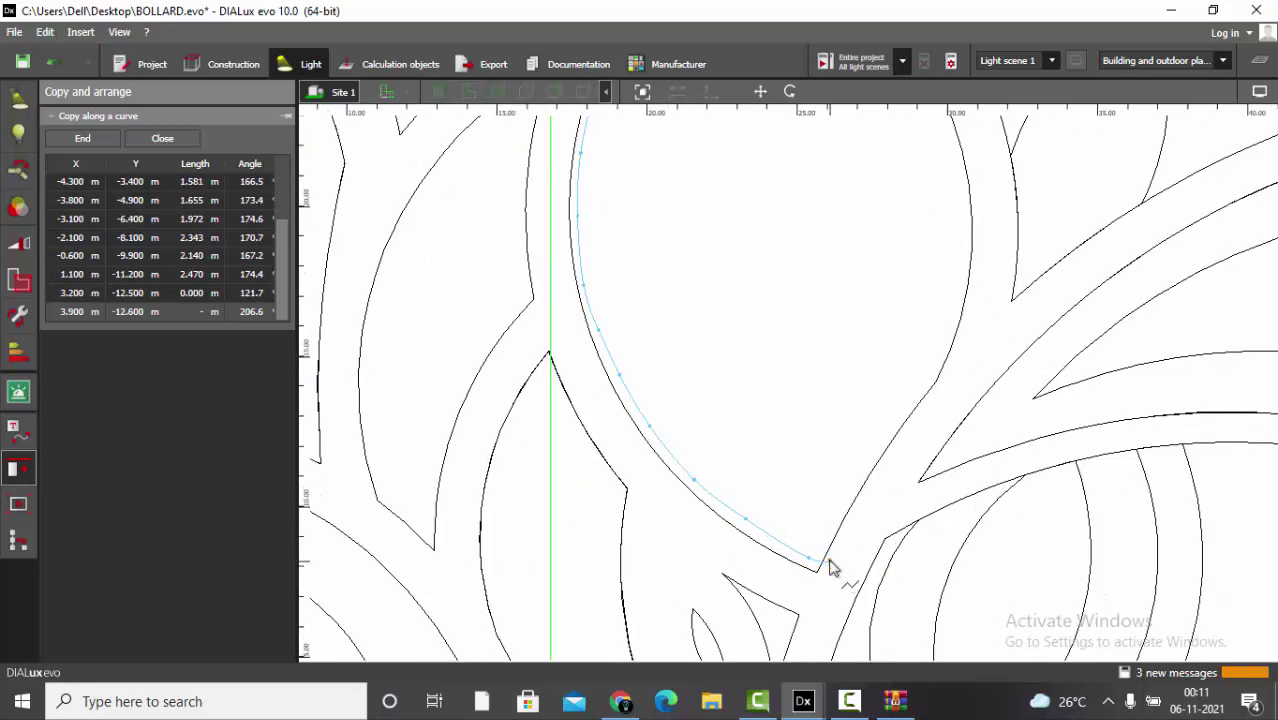
right_click(828, 553)
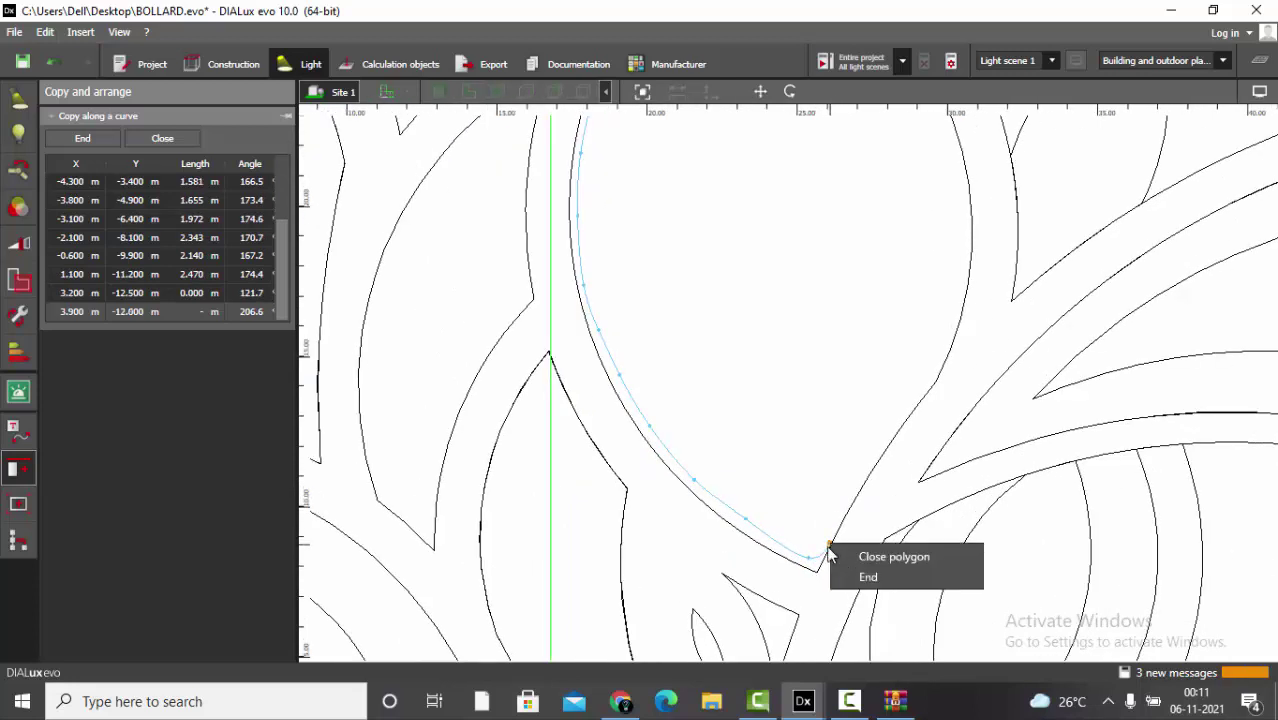
click(868, 580)
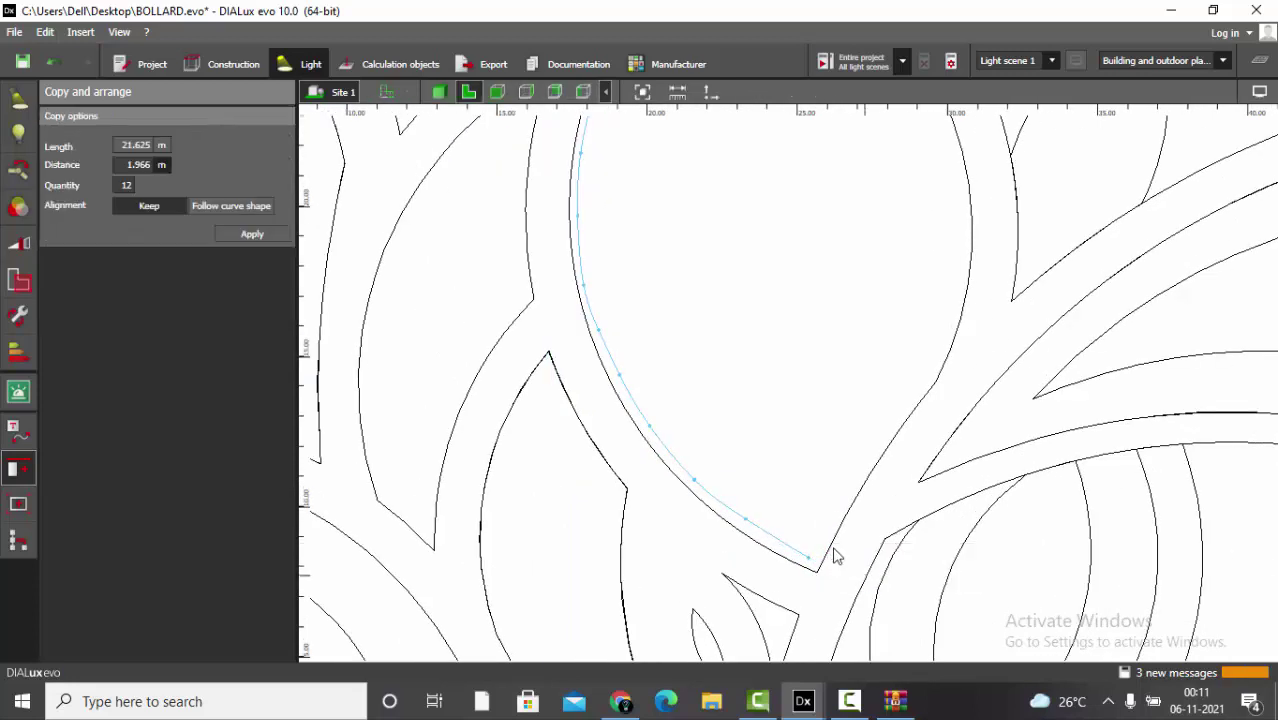
scroll(830, 585, down, 2)
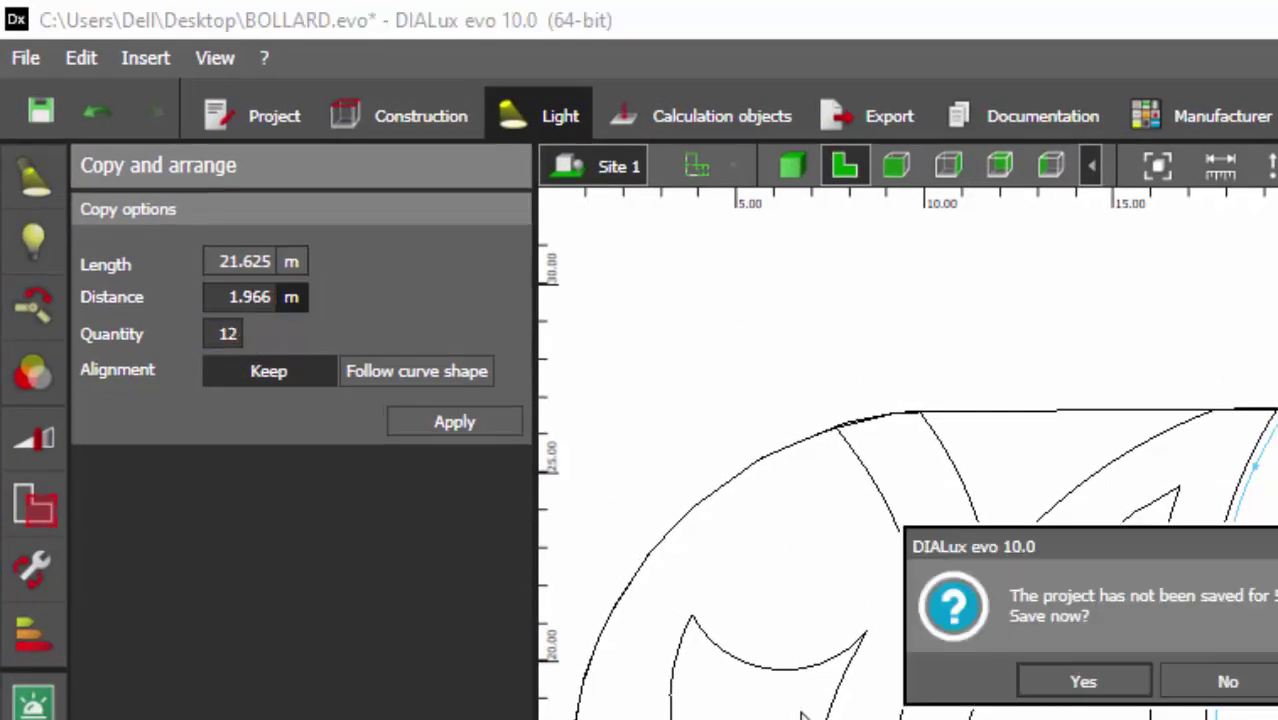
- Dismiss the save reminder, set the copy quantity to 10 with alignment following the curve shape, and apply the bollard copies along the lawn edge
click(1188, 683)
click(222, 334)
text(10)
key(Return)
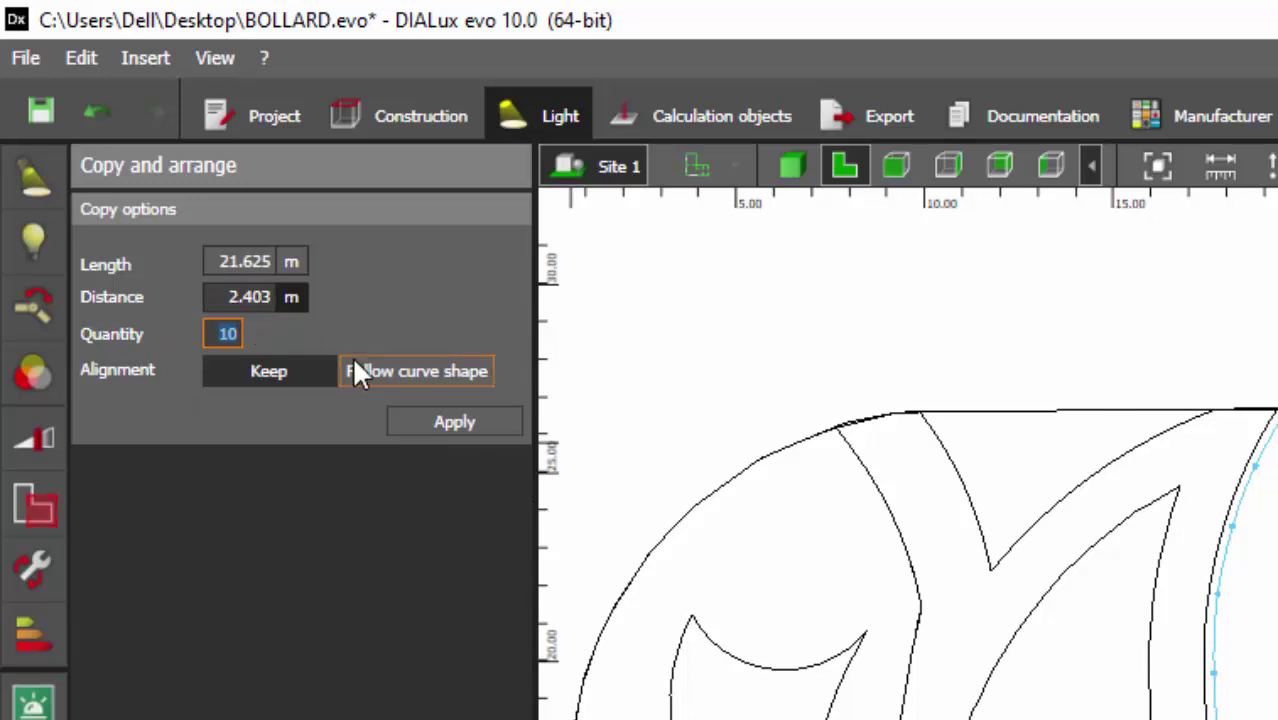
click(384, 362)
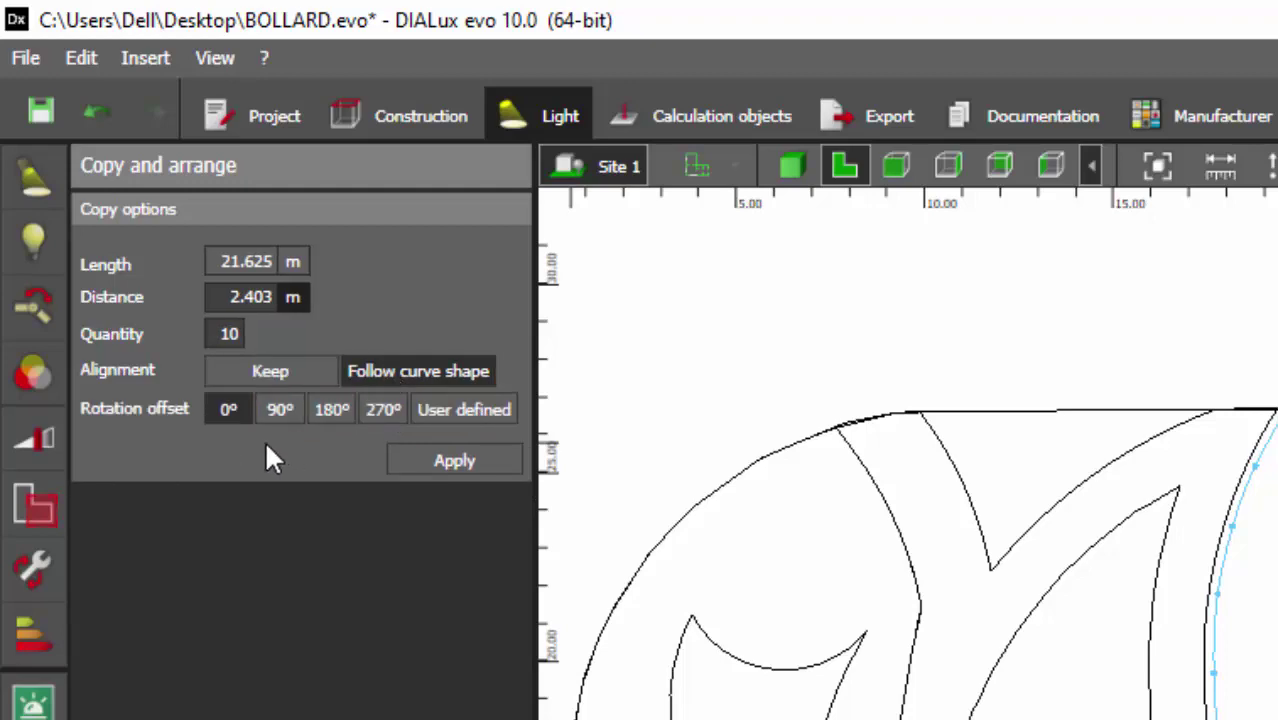
click(431, 458)
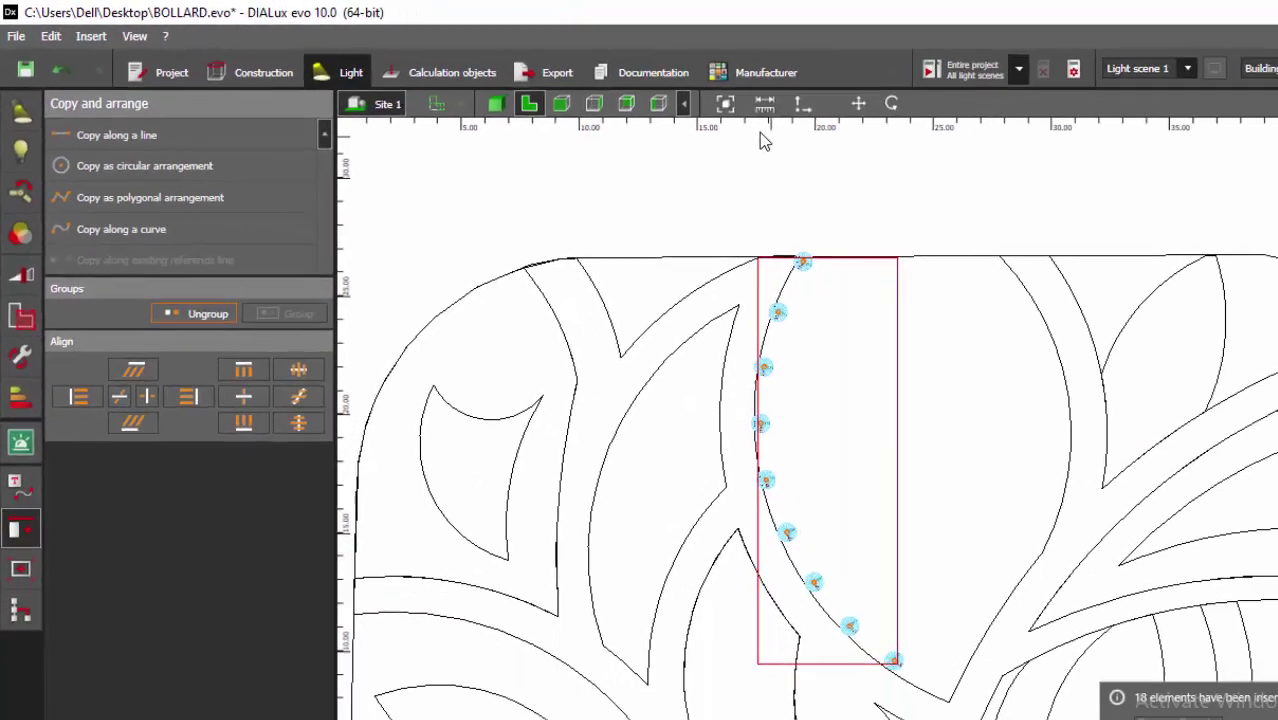
- Show the site in 3D, save the project, and calculate the entire project with all light scenes
click(792, 166)
drag(709, 392, 925, 405)
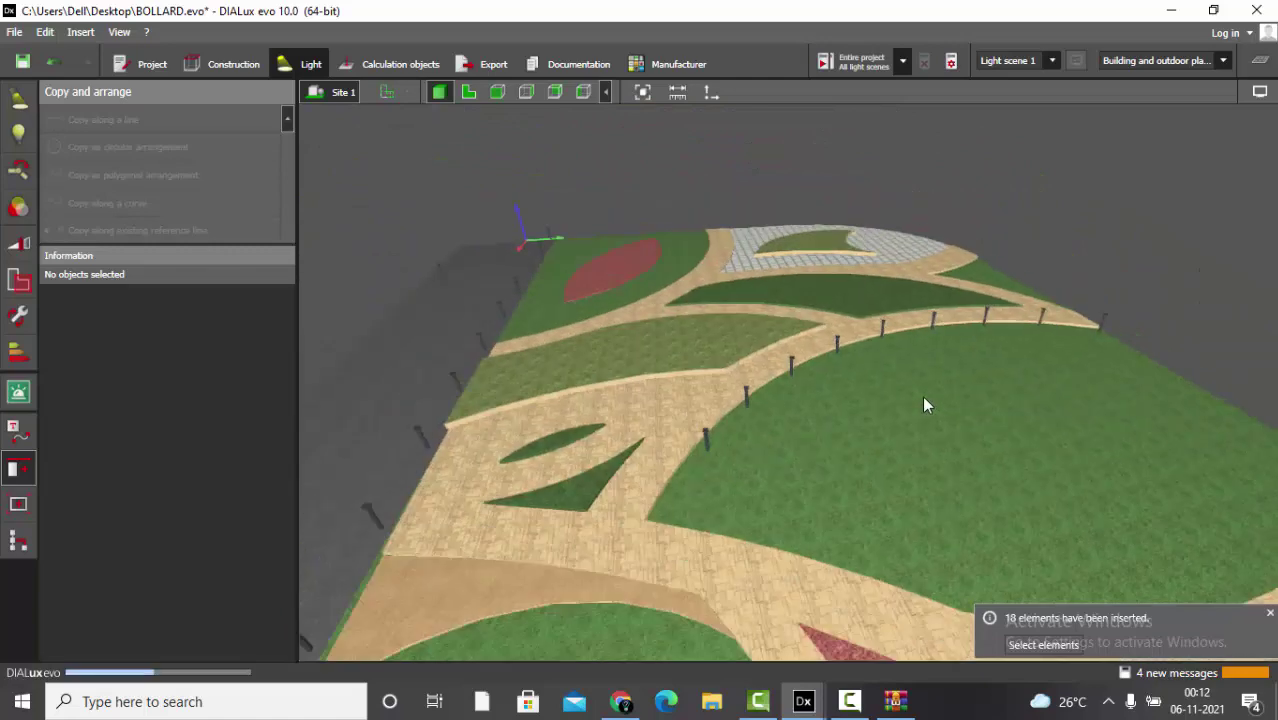
key(ctrl+s)
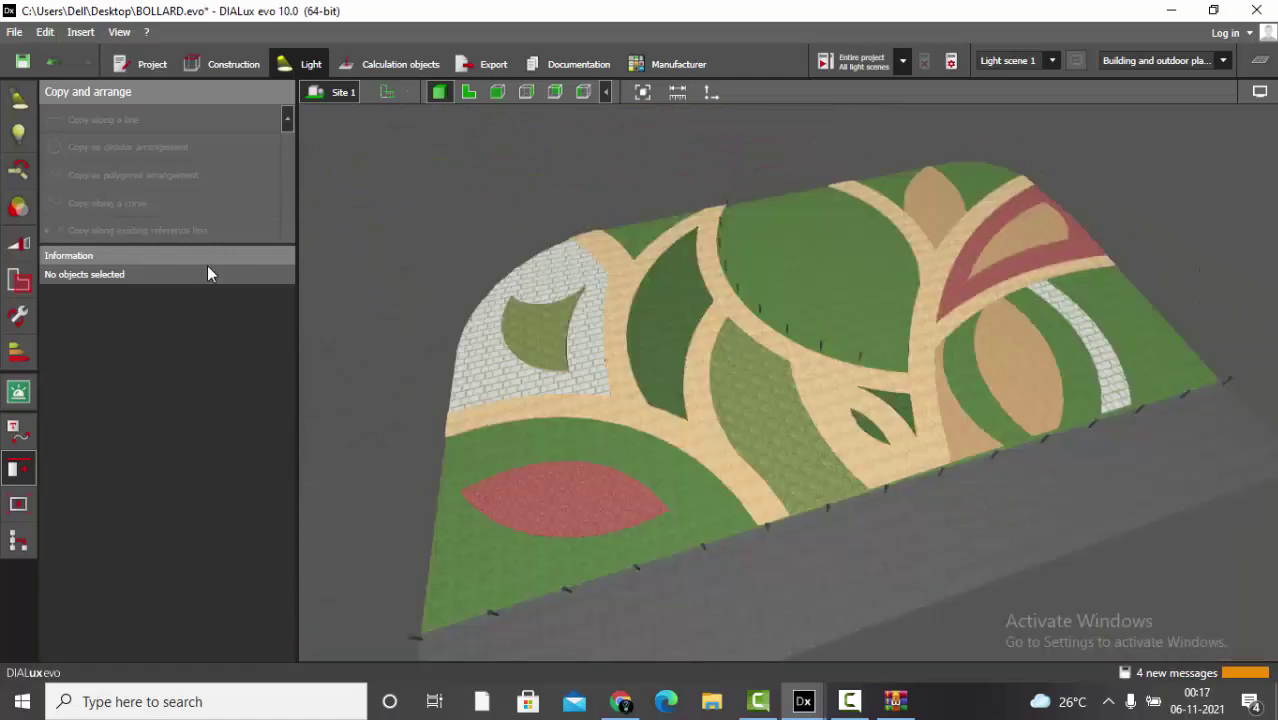
click(396, 70)
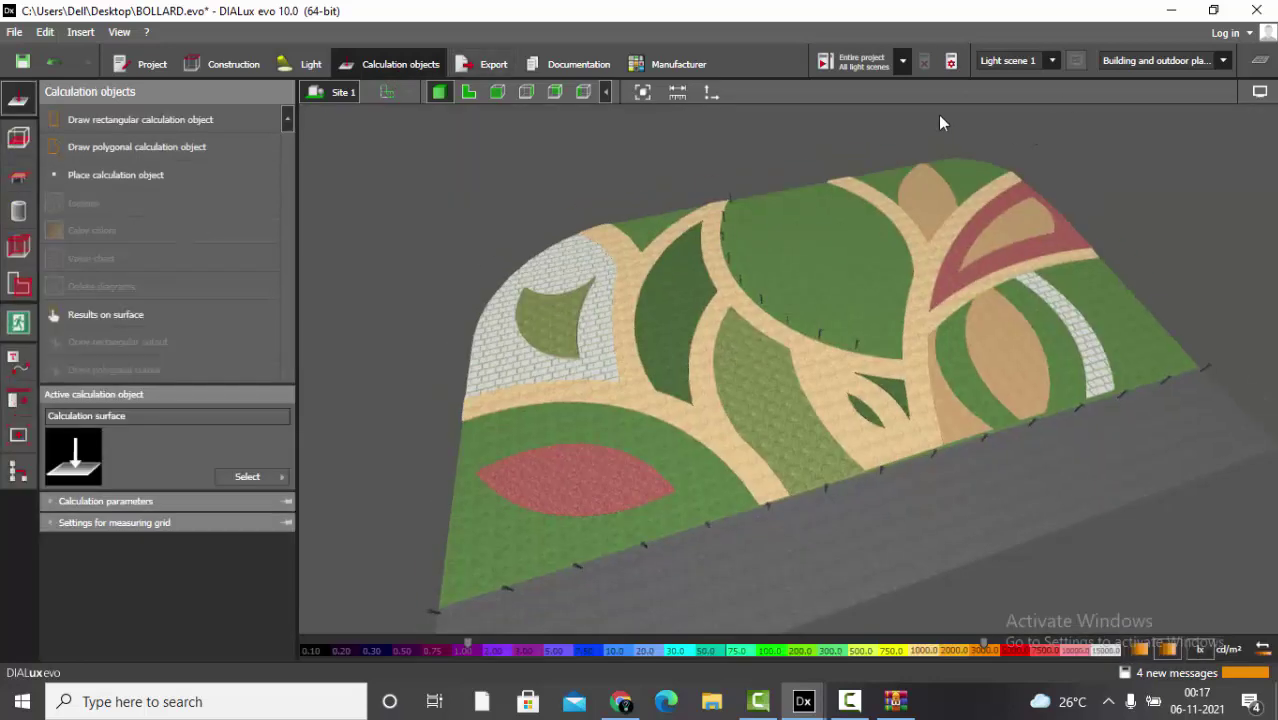
click(864, 62)
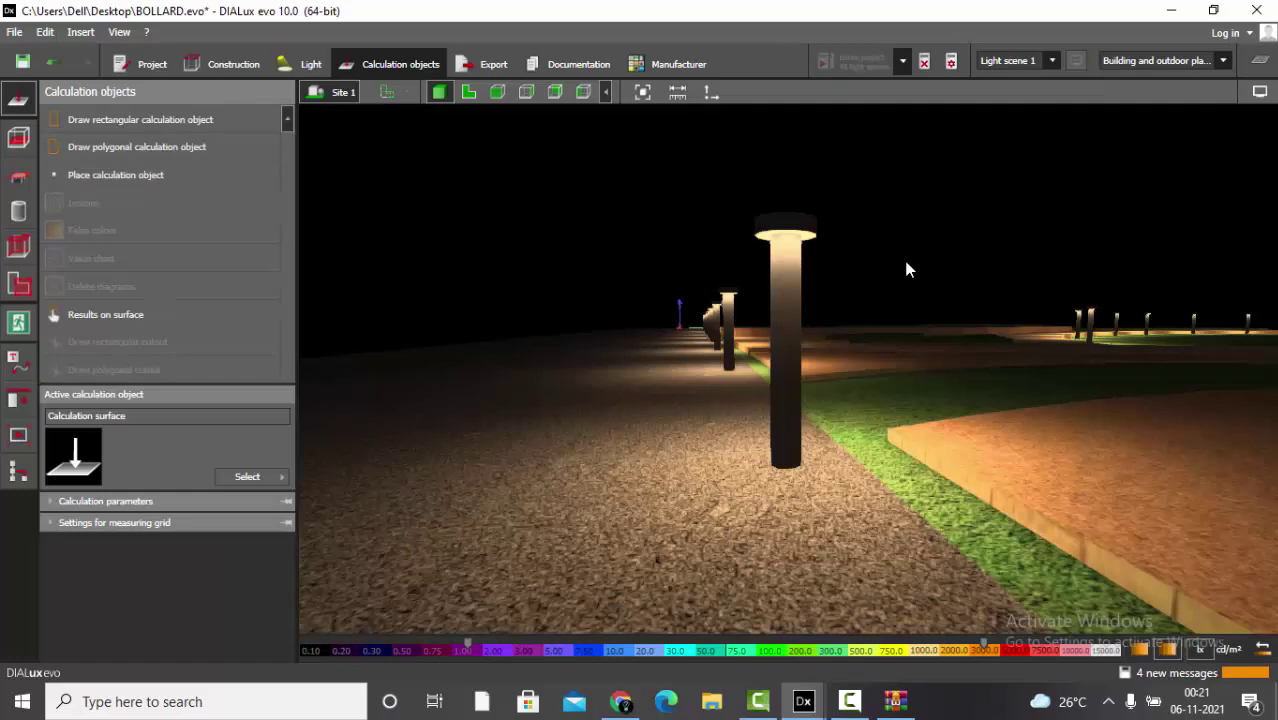
- Examine the lit bollard rows along the site edge and the oval lawn in 3D, and discard the calculation results
drag(906, 269, 933, 397)
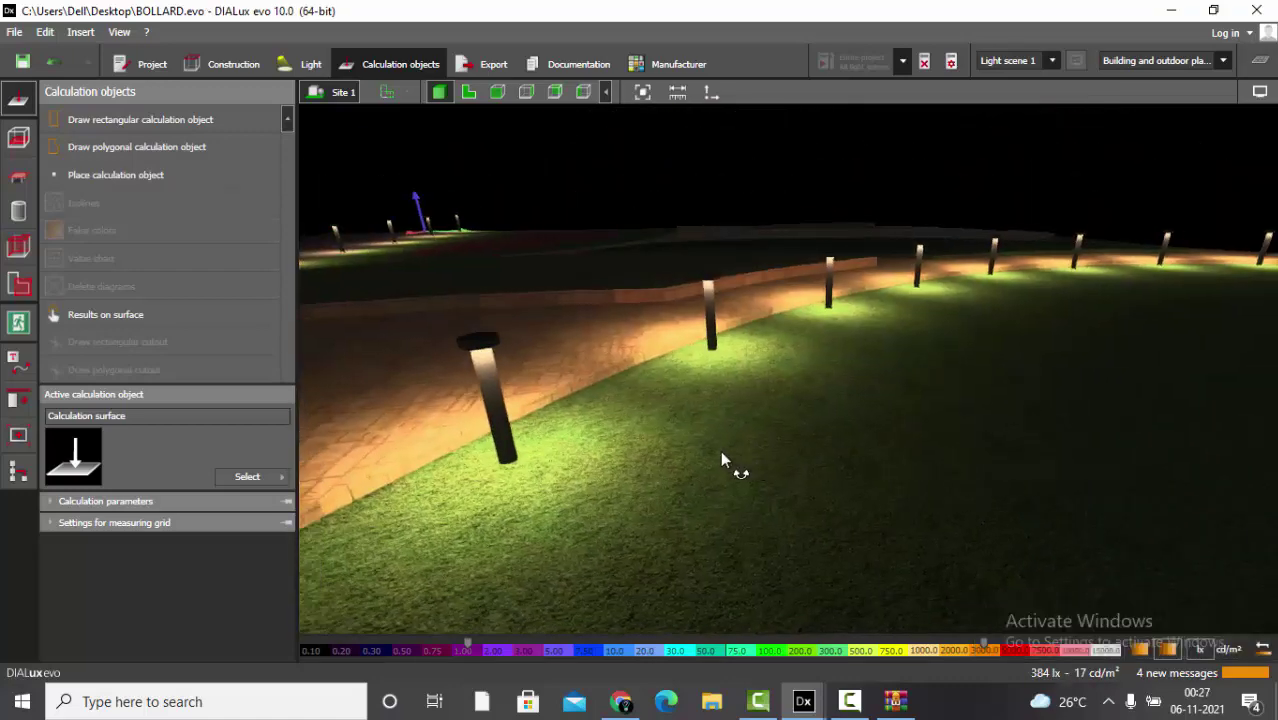
drag(719, 457, 785, 511)
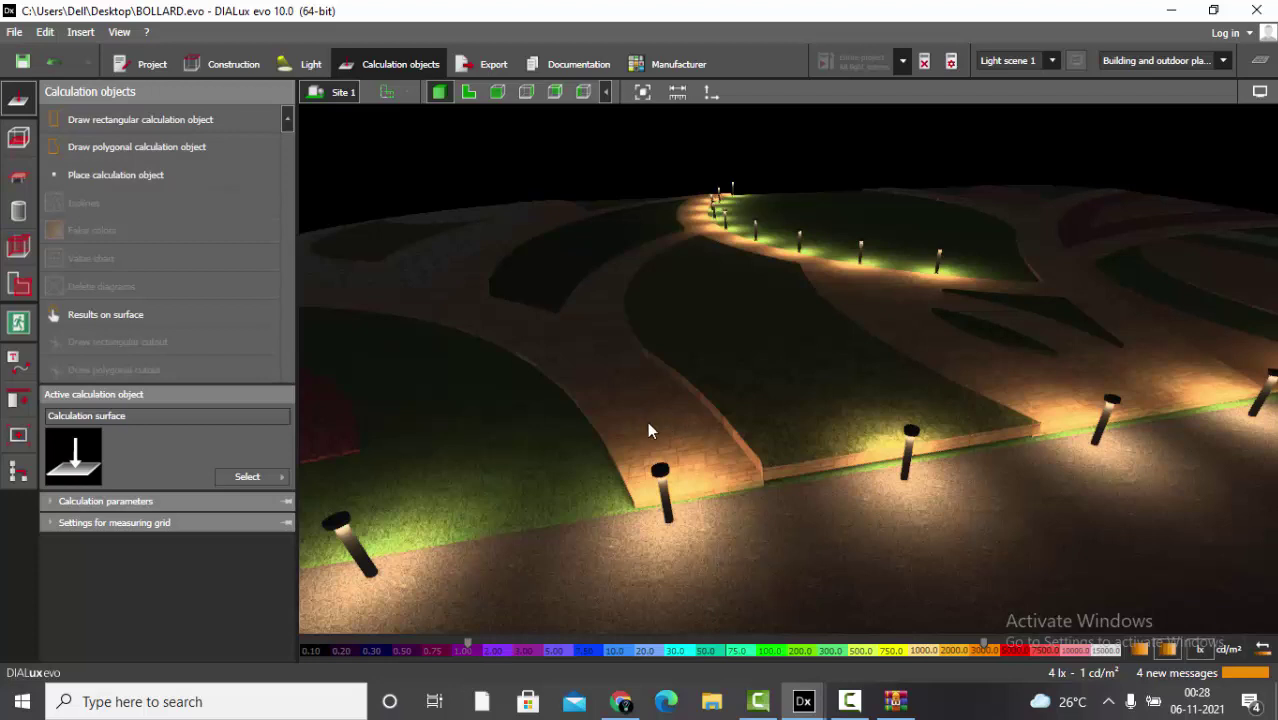
click(924, 62)
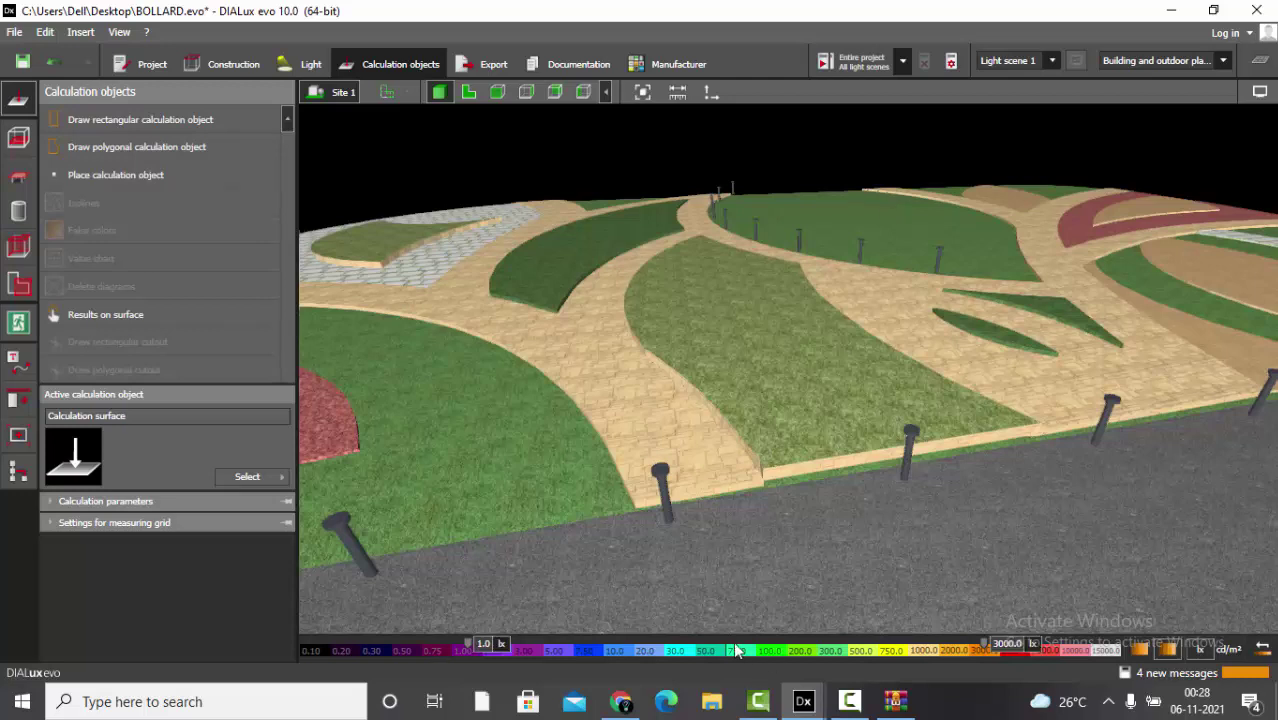
- Switch to Chrome, open the Thorn Lighting website in a new tab, and go to its Outdoor Lighting products
click(620, 701)
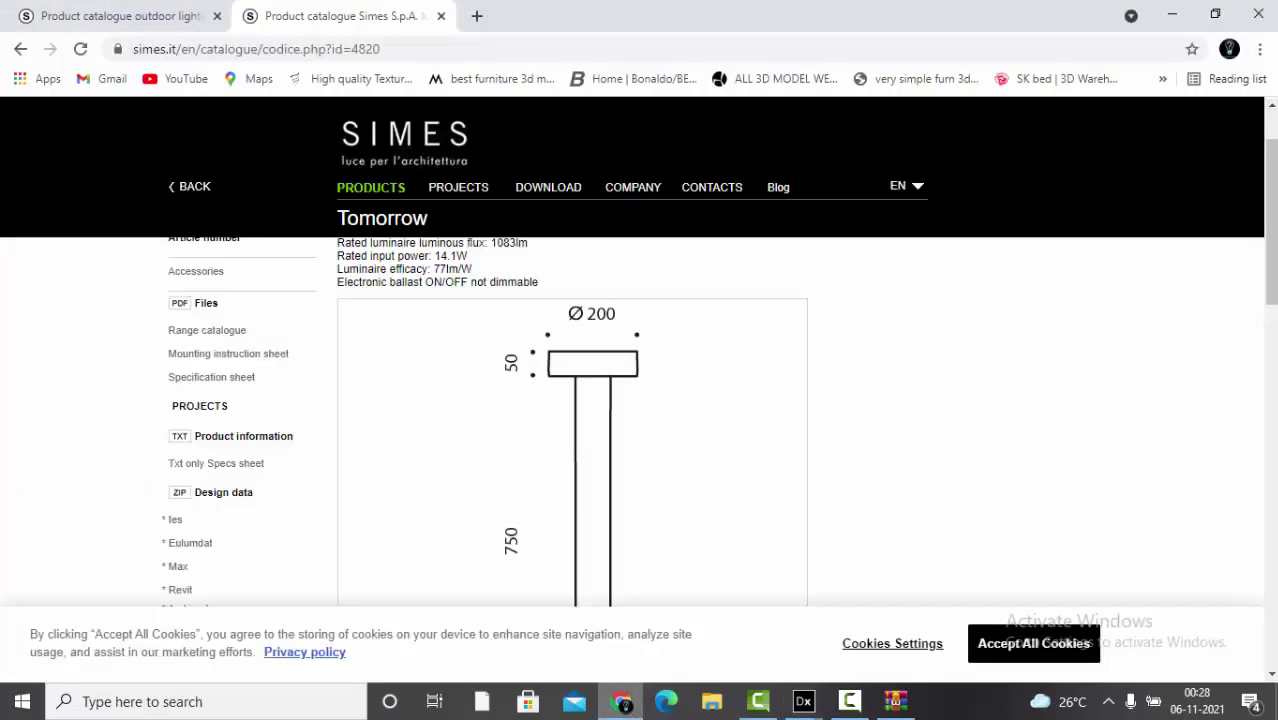
click(477, 17)
click(468, 46)
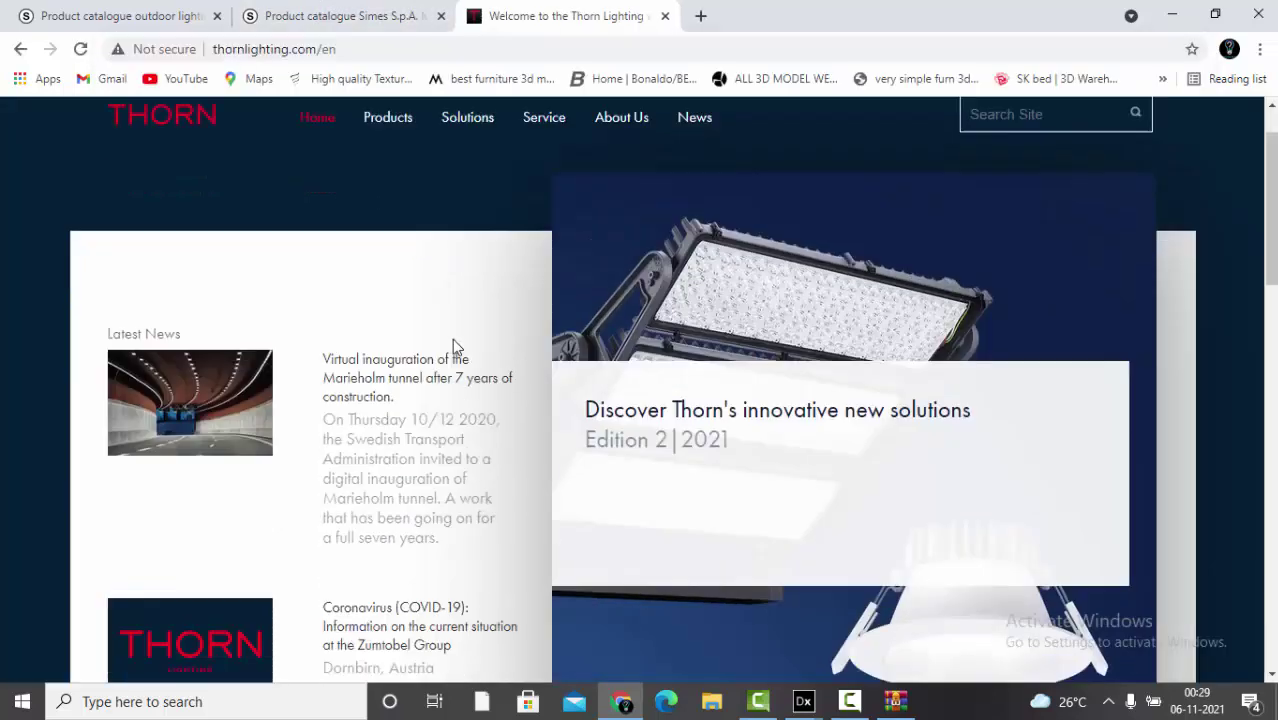
scroll(450, 345, down, 8)
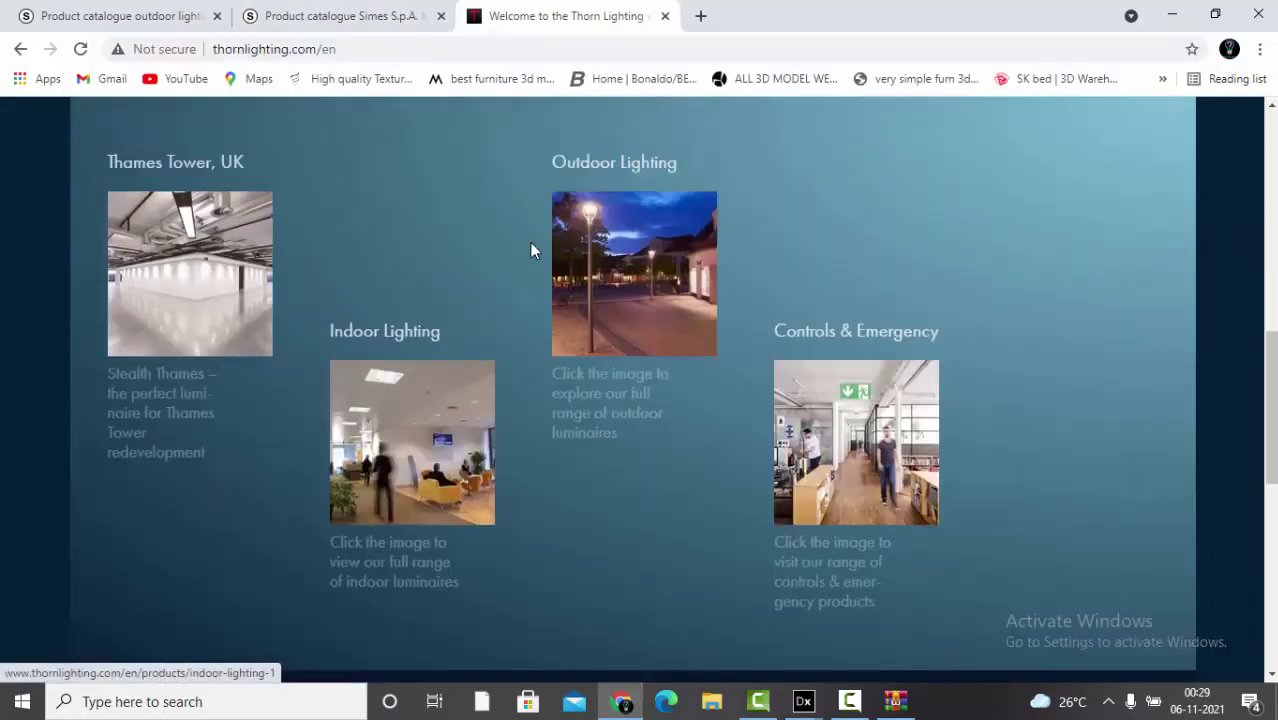
scroll(590, 300, up, 1)
click(650, 368)
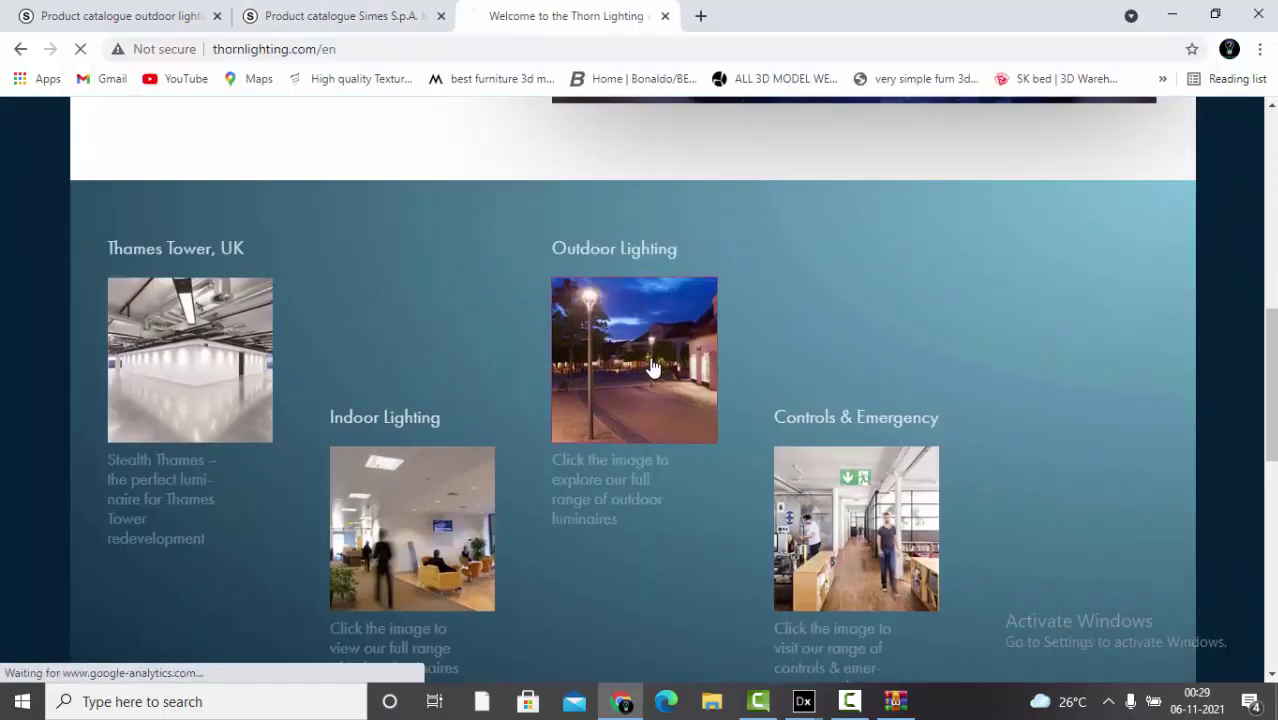
- Open the Urban Amenity Lighting category and browse its post-top luminaires
scroll(594, 374, down, 5)
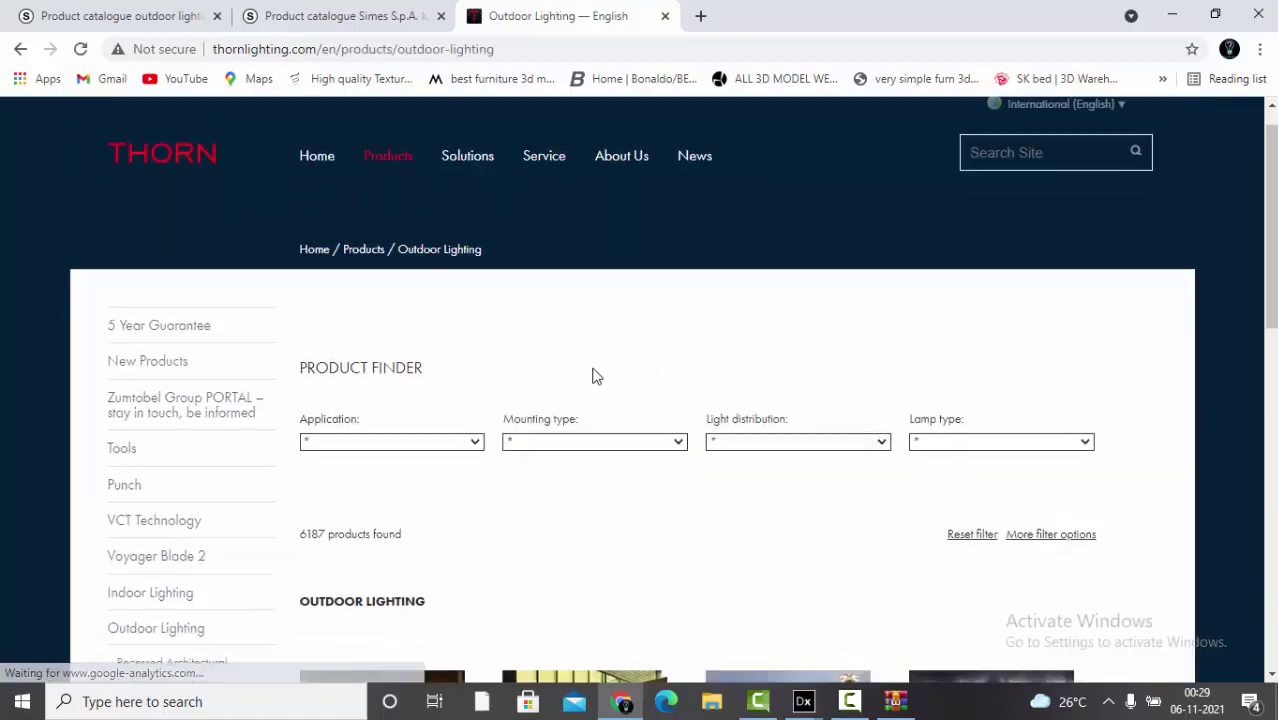
scroll(563, 386, down, 3)
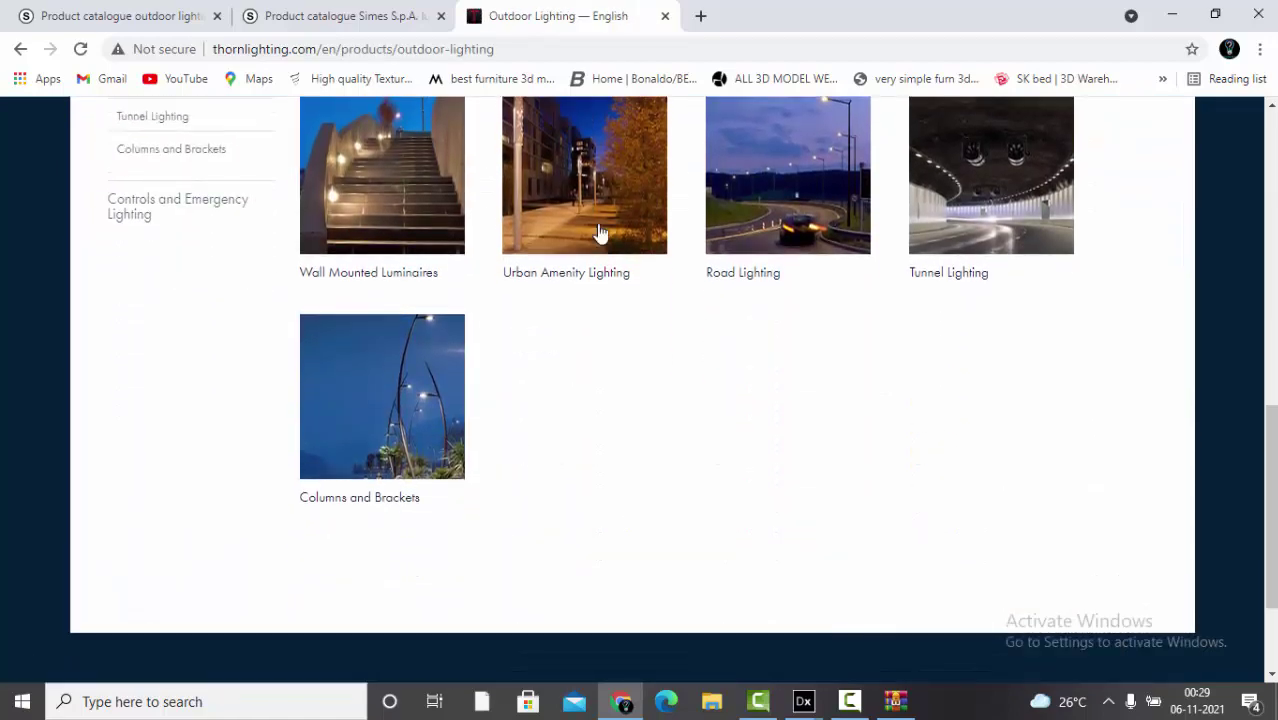
click(596, 184)
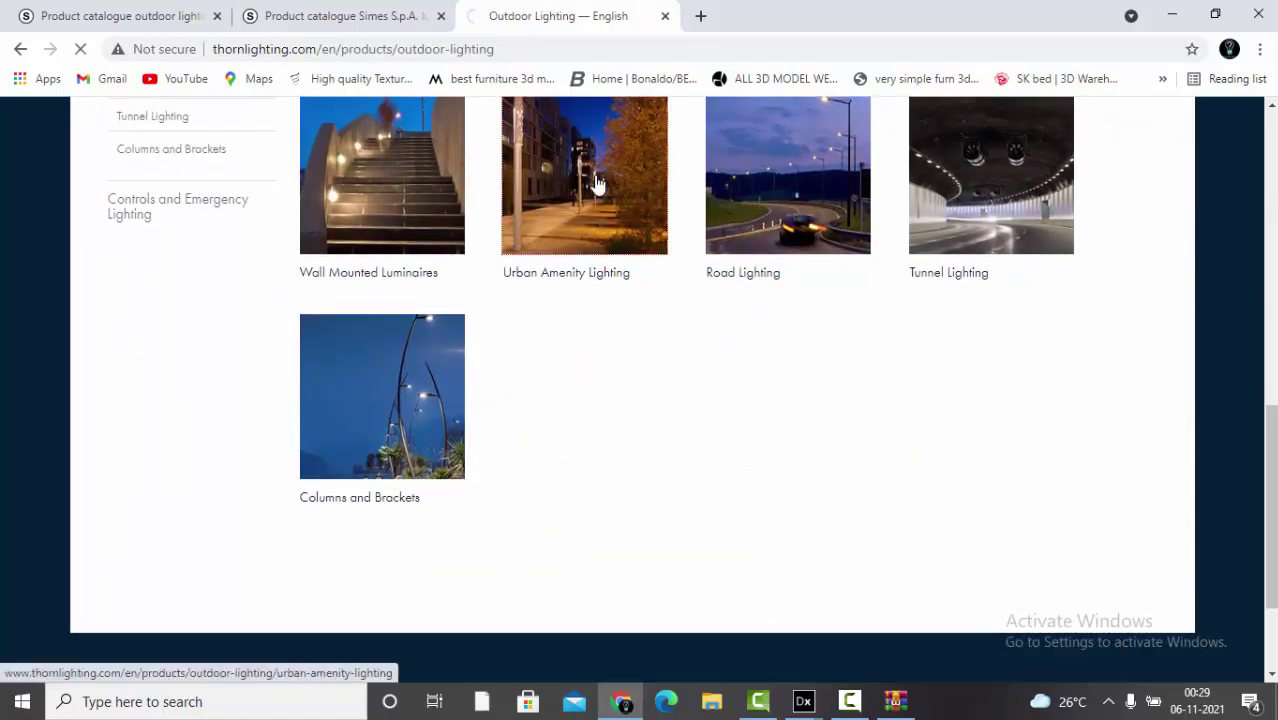
scroll(536, 295, down, 8)
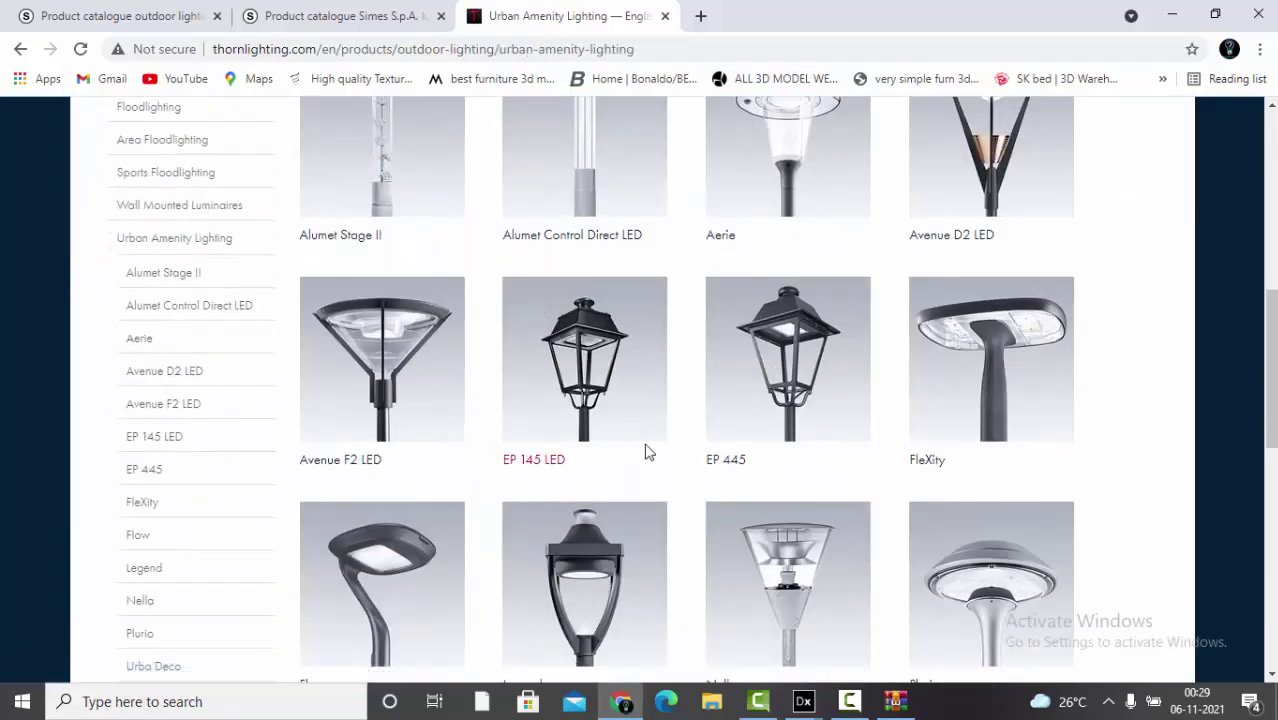
scroll(645, 456, up, 3)
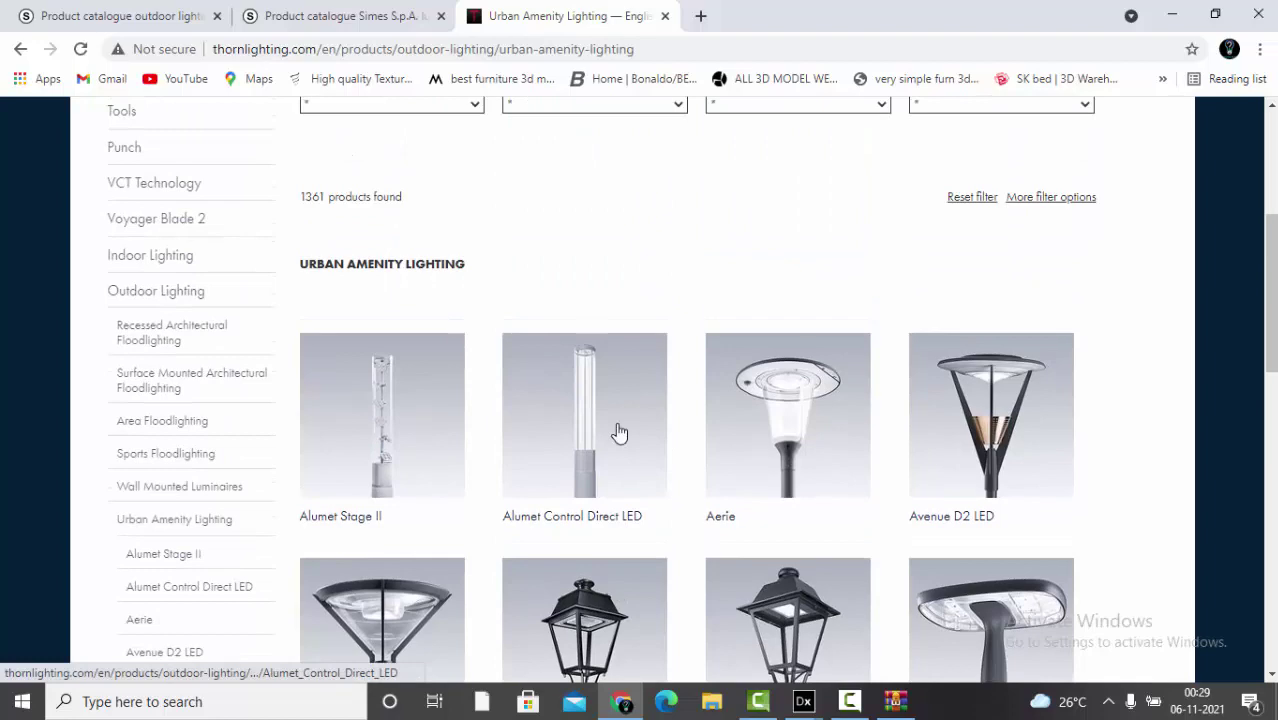
scroll(619, 432, down, 2)
scroll(762, 447, down, 1)
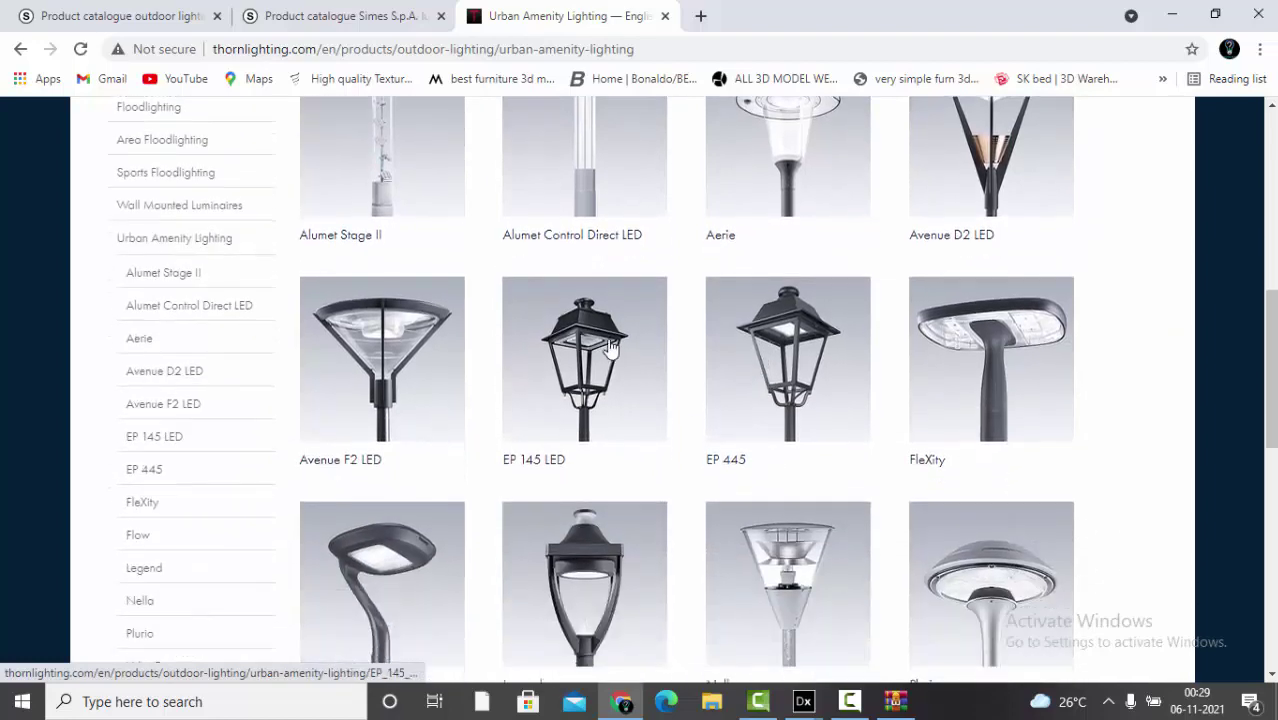
- Open the Avenue D2 LED product page in a new tab and bring up its table of symmetrical optic, copper lampshield variants
scroll(839, 329, up, 3)
right_click(955, 368)
click(1040, 381)
click(778, 15)
scroll(755, 375, down, 3)
scroll(755, 377, down, 8)
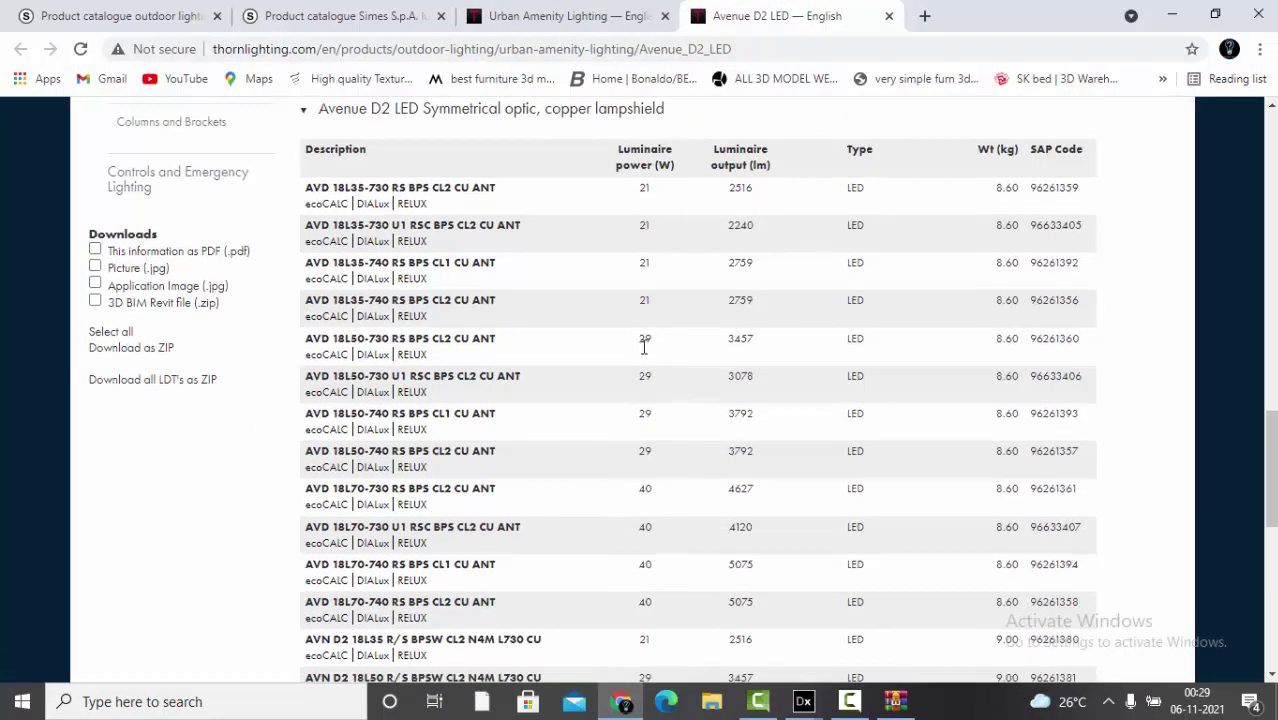
- Open the AVD 18L35-730 RS BPS CL2 CU ANT variant and download its DIALux (.uld) file
click(380, 190)
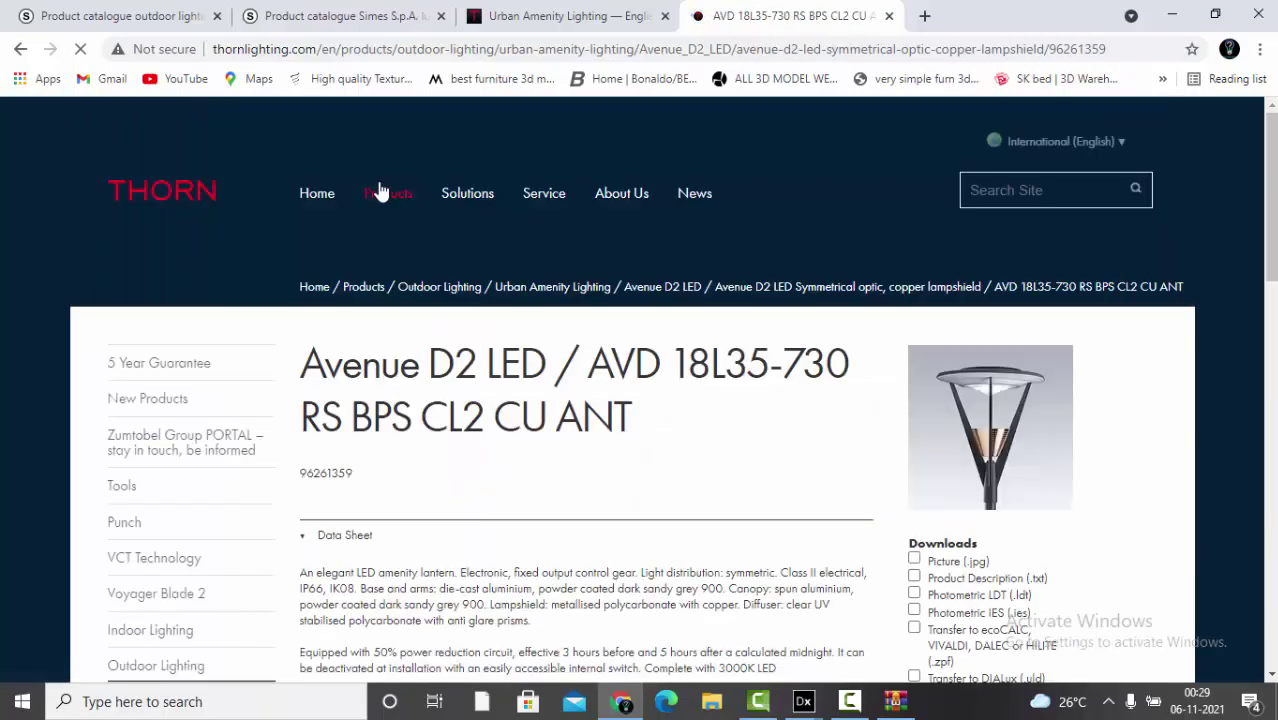
scroll(797, 459, down, 5)
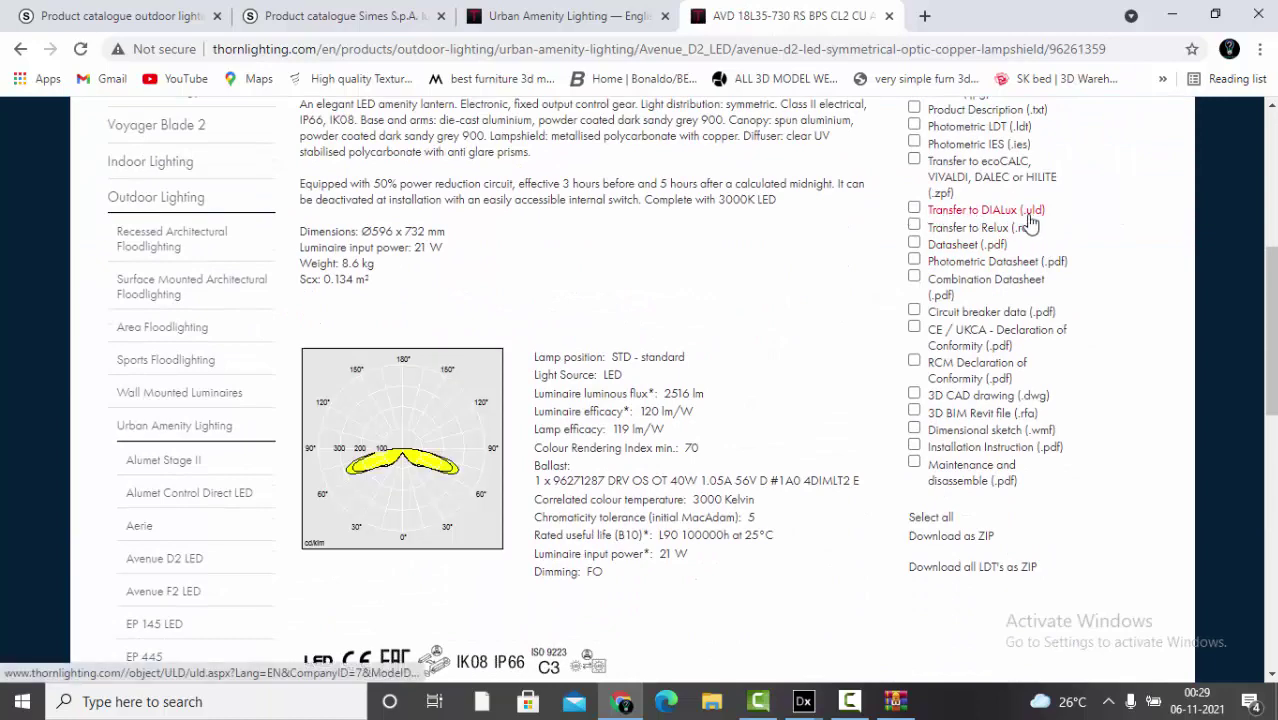
click(1001, 220)
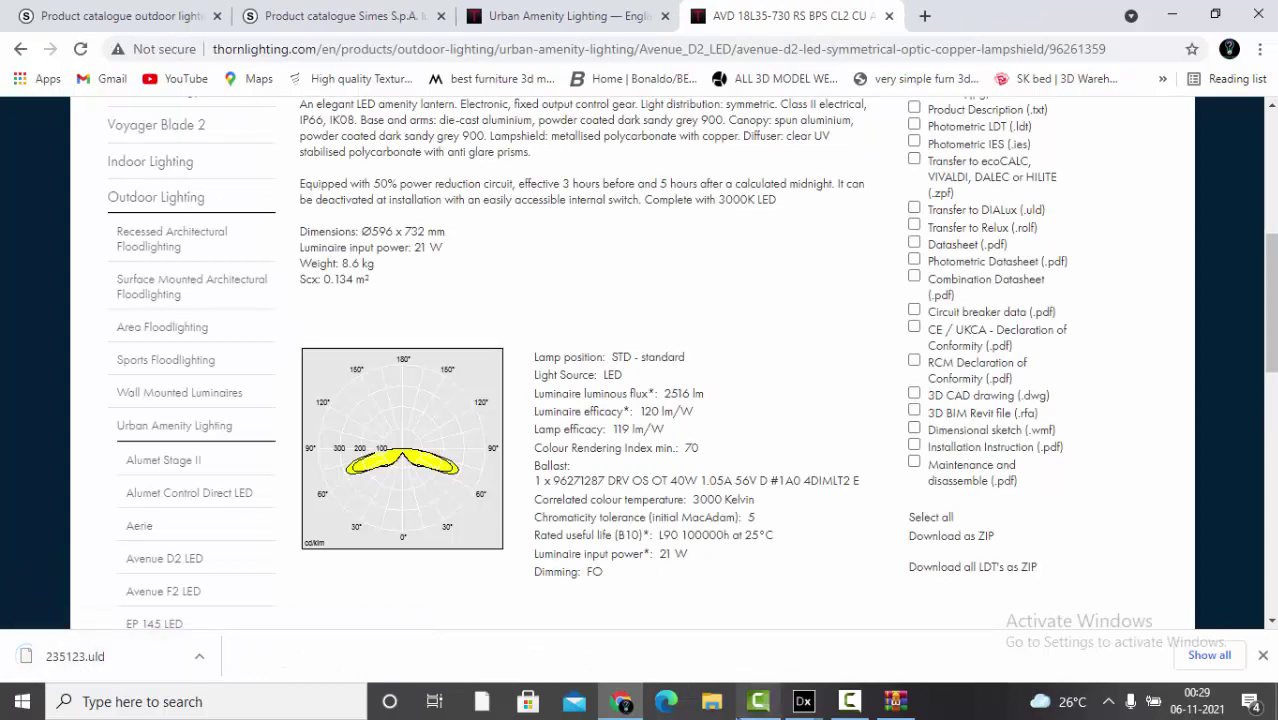
- Switch back to DIALux evo and import the luminaire file 235123.uld from the Downloads folder
mouse_move(808, 706)
click(650, 600)
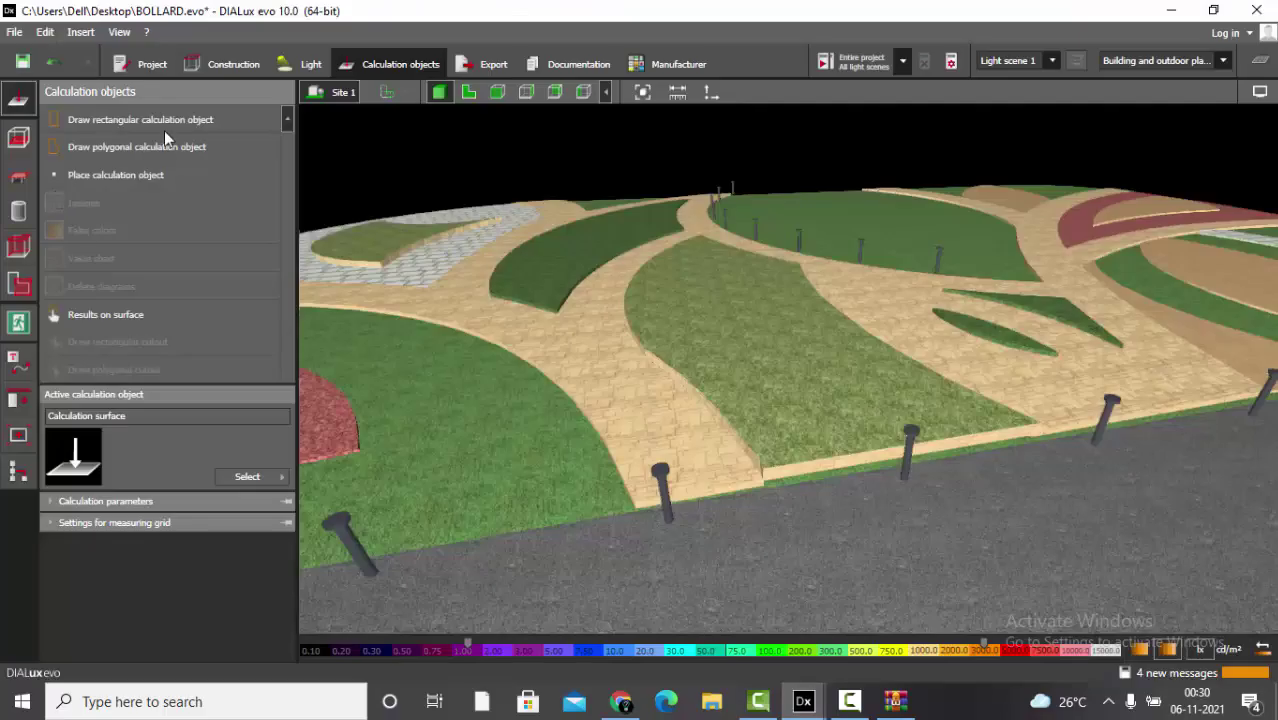
click(286, 64)
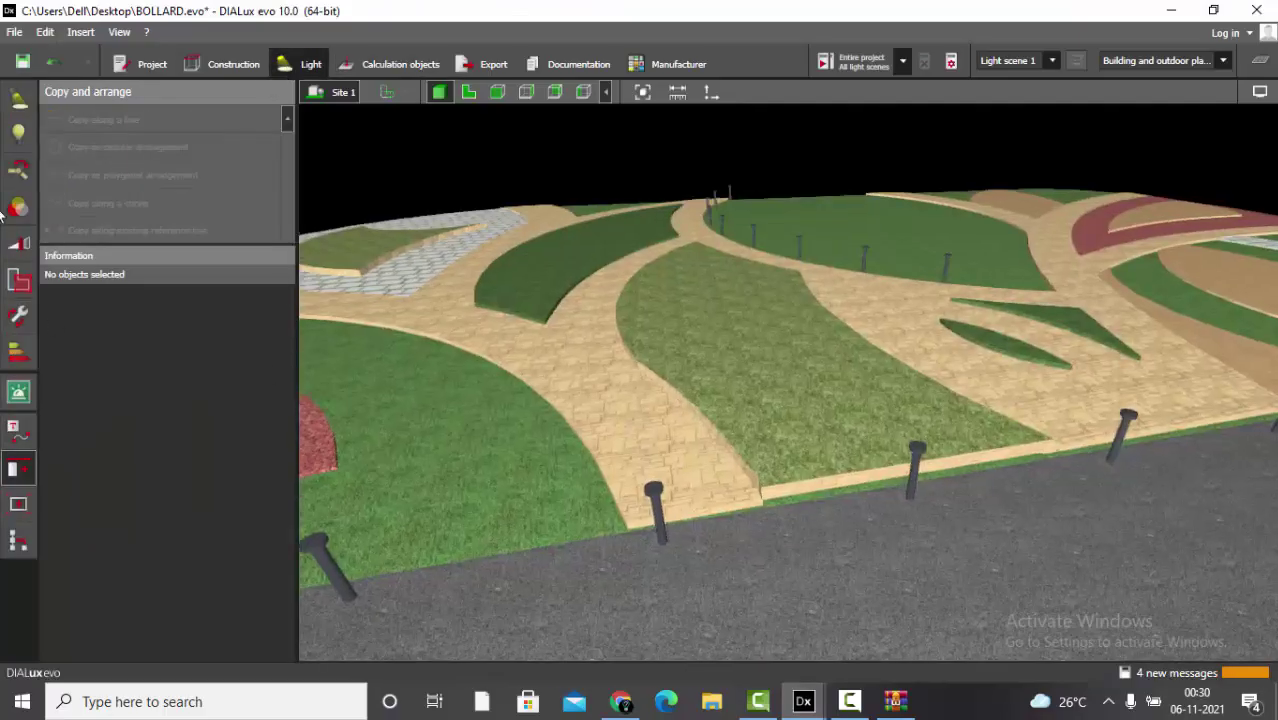
click(18, 98)
click(114, 341)
scroll(90, 250, up, 10)
scroll(88, 172, up, 2)
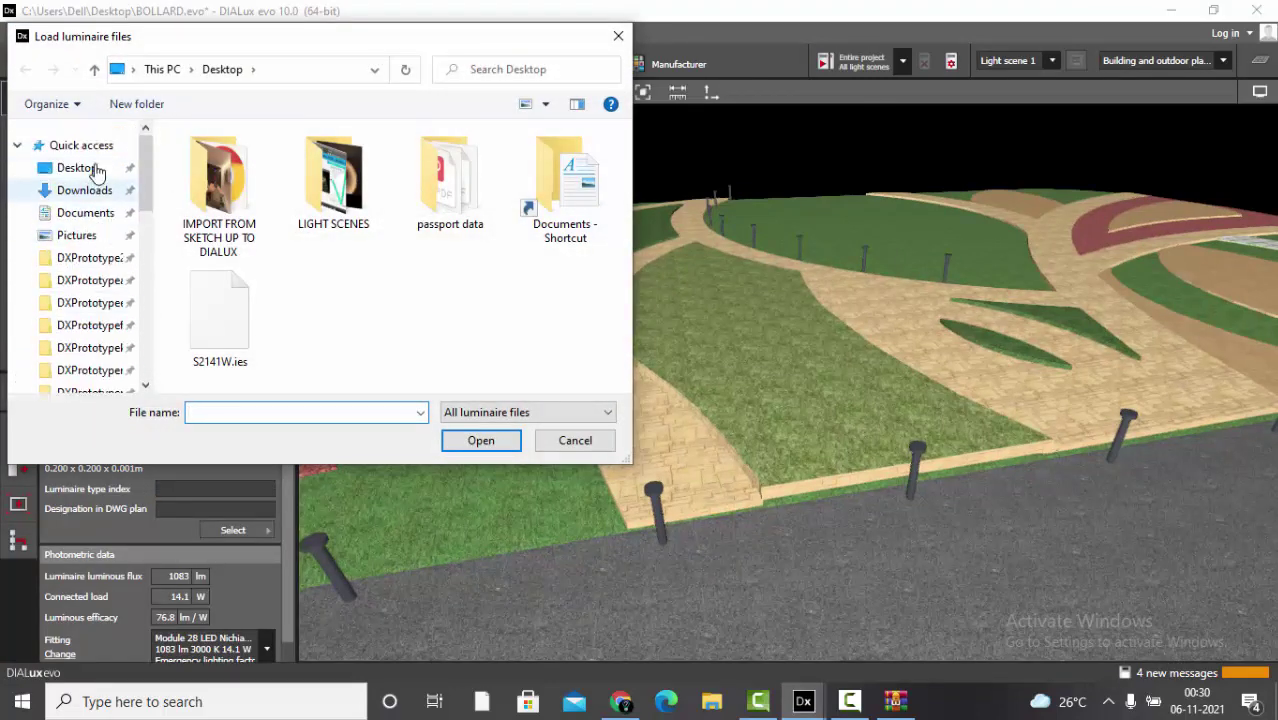
click(90, 192)
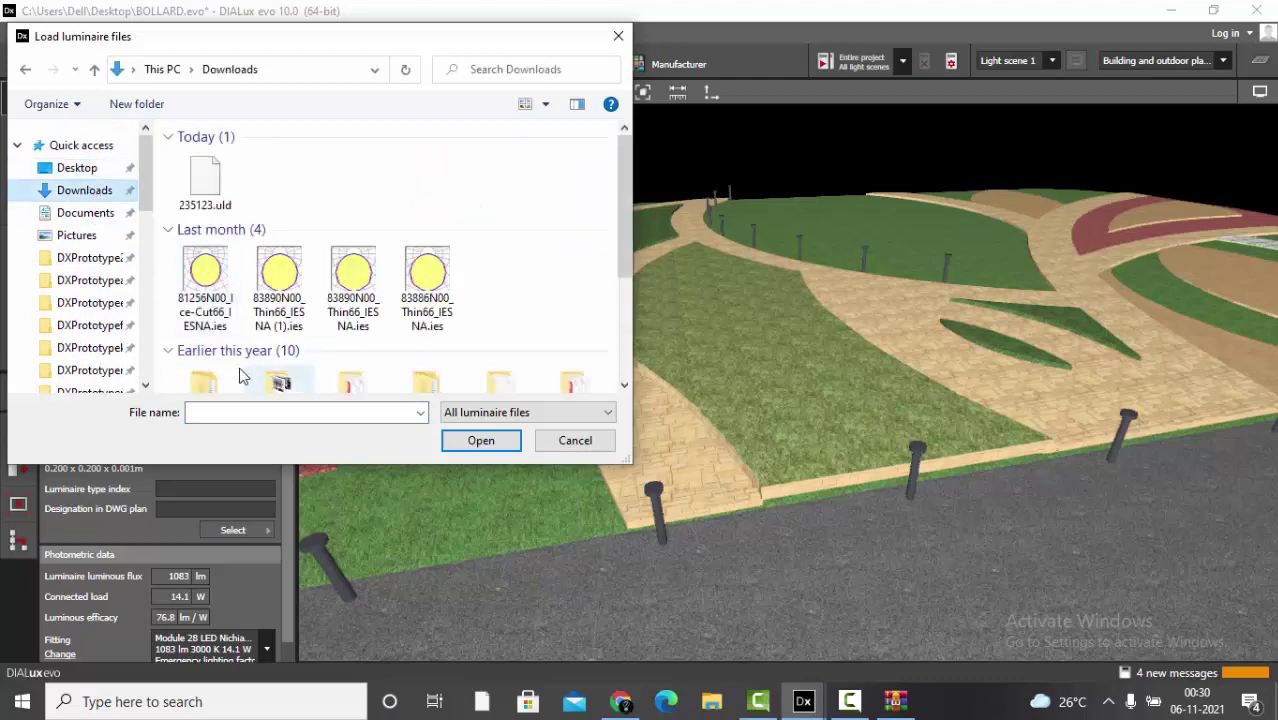
double_click(206, 185)
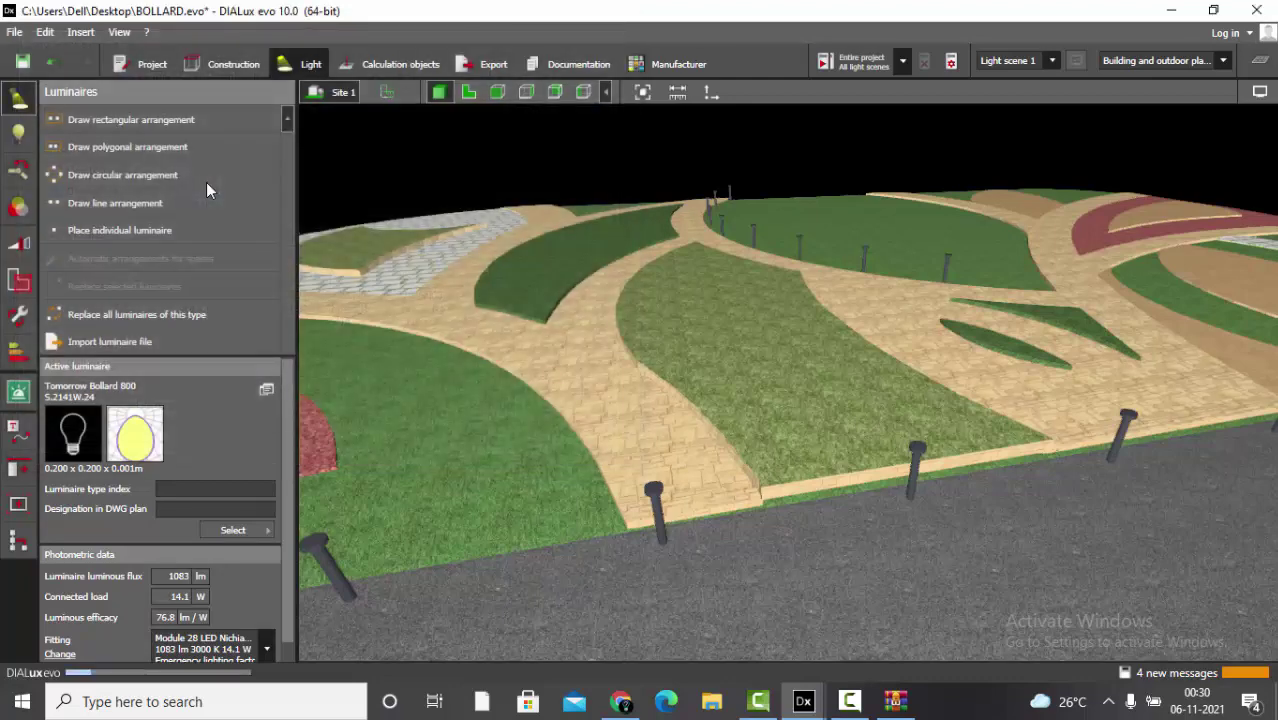
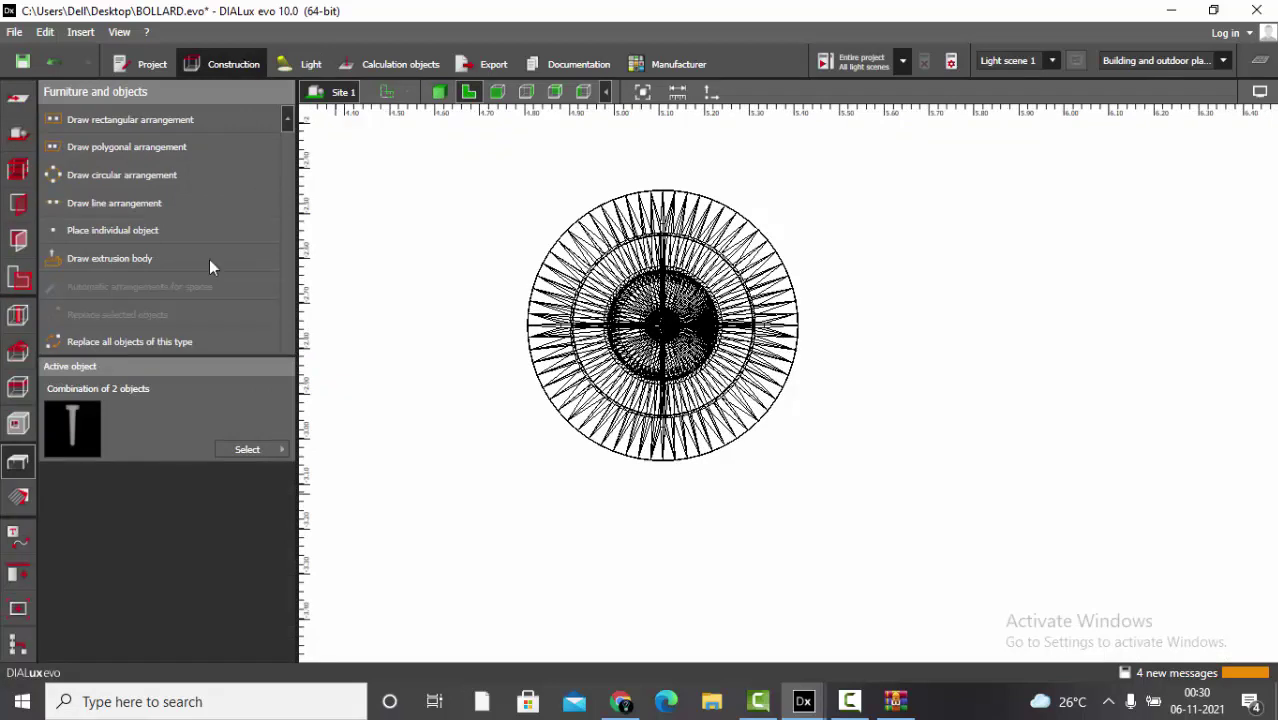
- Choose the vertical cylinder as the active object and set it to 30 segments and a height of 4 m
click(246, 451)
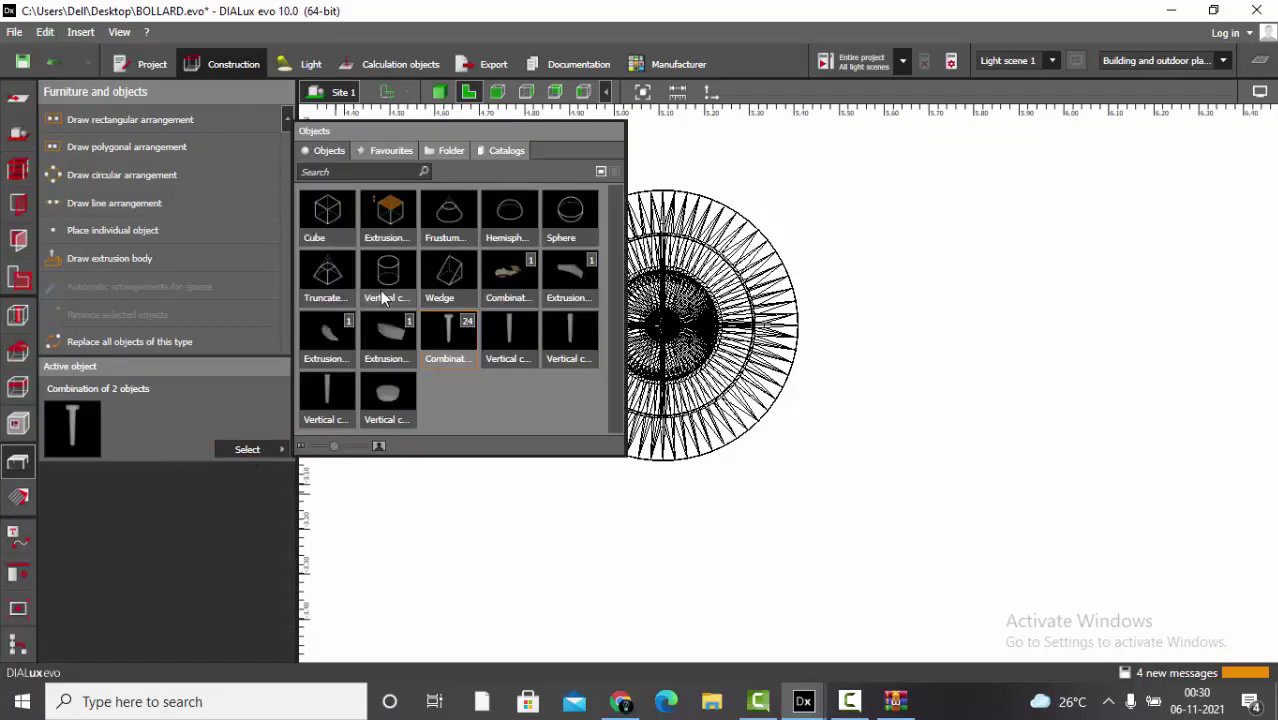
click(387, 277)
click(216, 572)
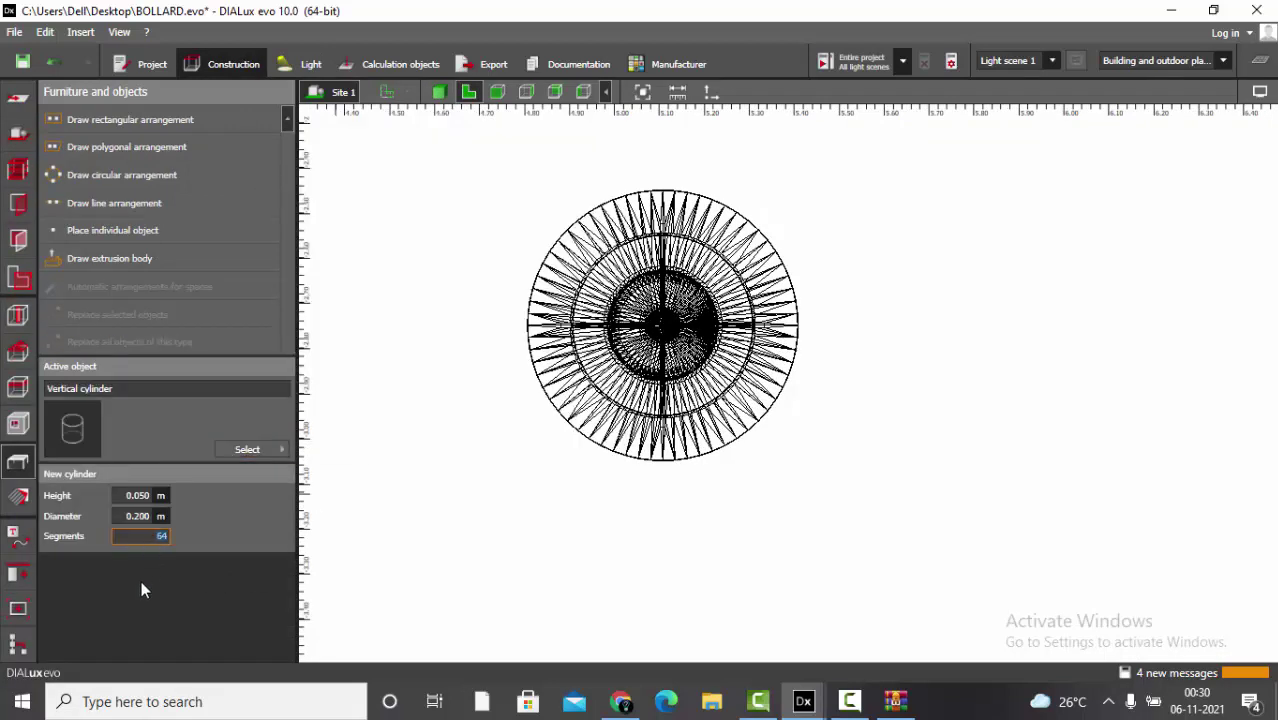
text(30)
key(Return)
key(shift+Tab)
key(shift+Tab)
text(4)
key(Return)
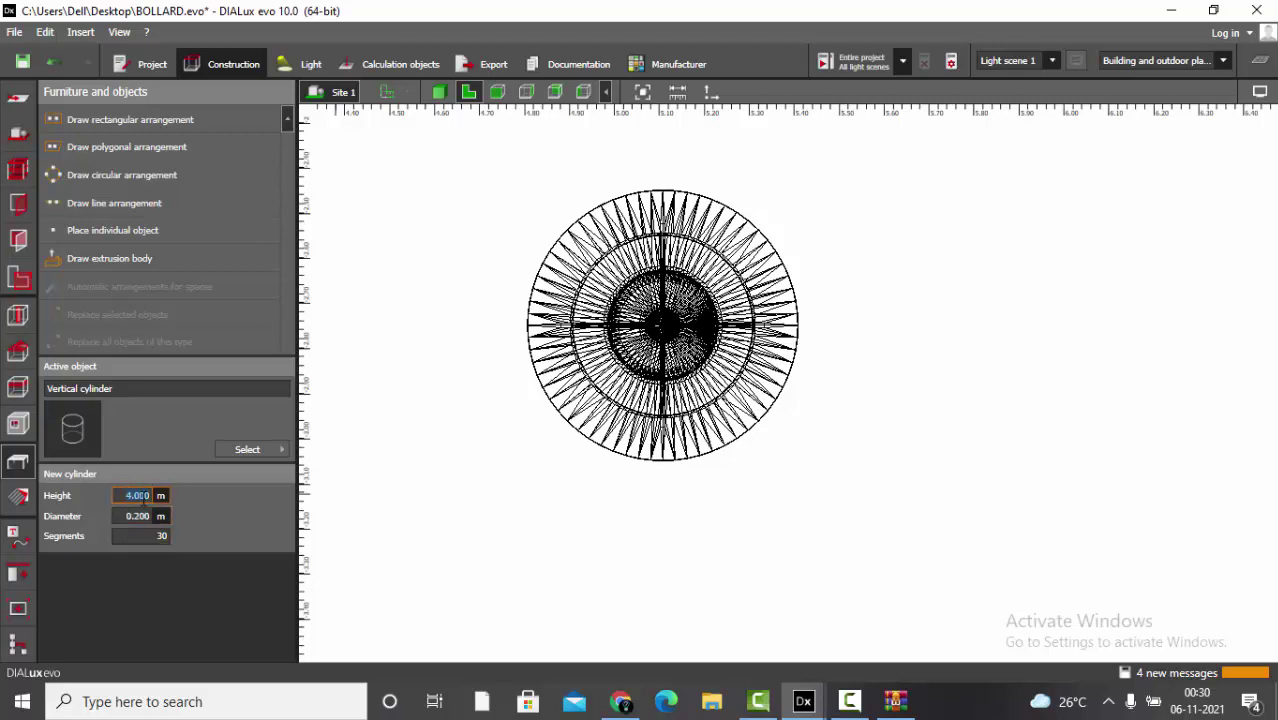
- Place the vertical cylinder at the centre of the post-top luminaire in the plan view
click(113, 231)
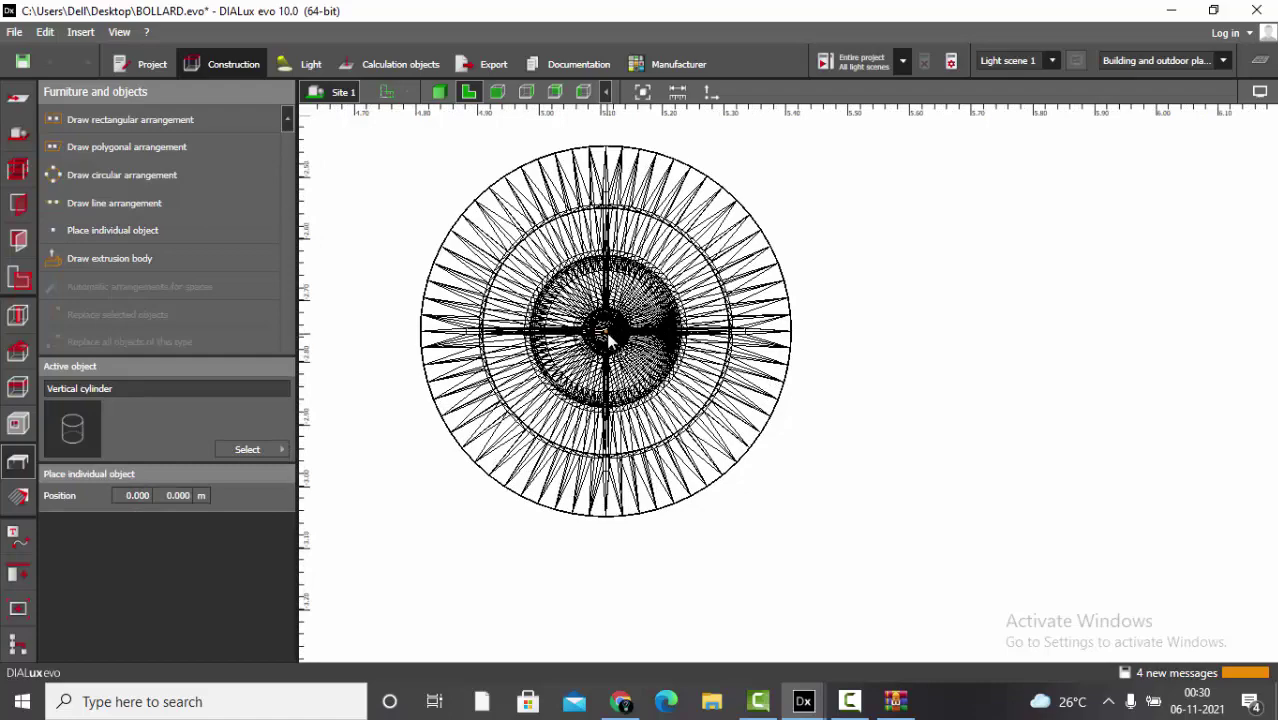
click(606, 332)
scroll(605, 336, up, 5)
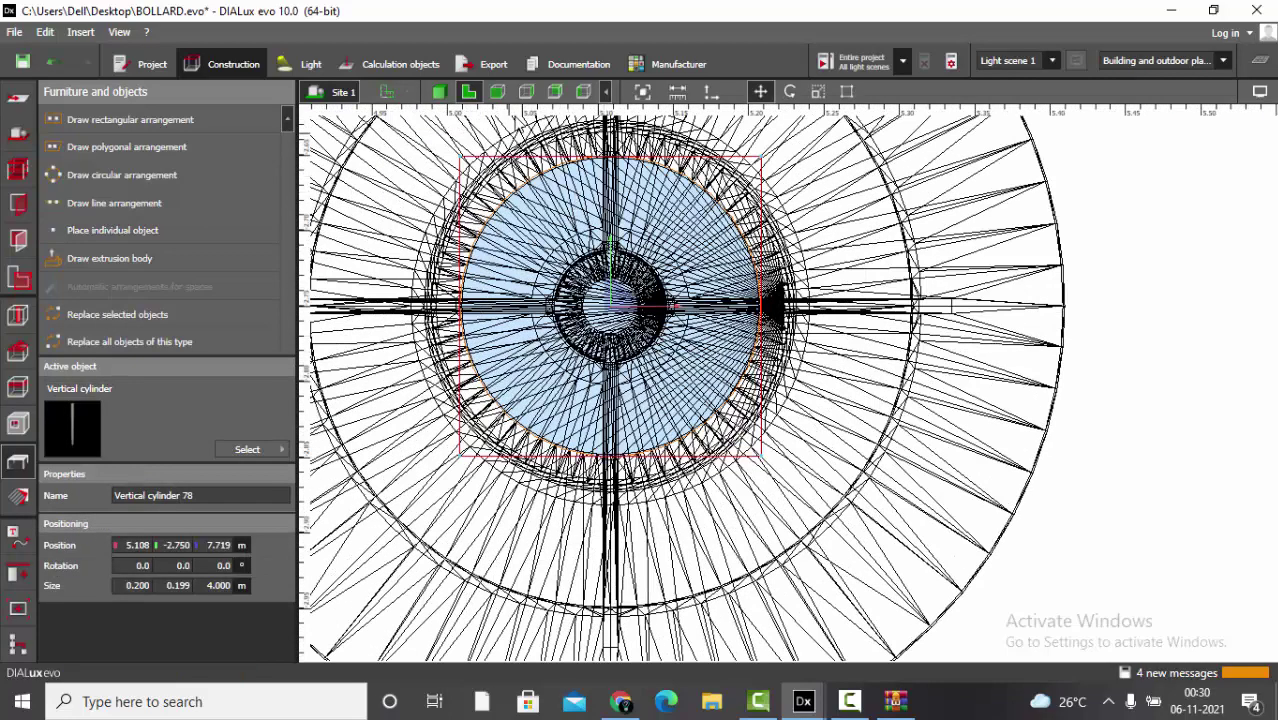
- In a side view, set the vertical cylinder's Z position to 0 m so it stands on the ground
click(526, 92)
scroll(557, 330, up, 4)
scroll(918, 302, down, 2)
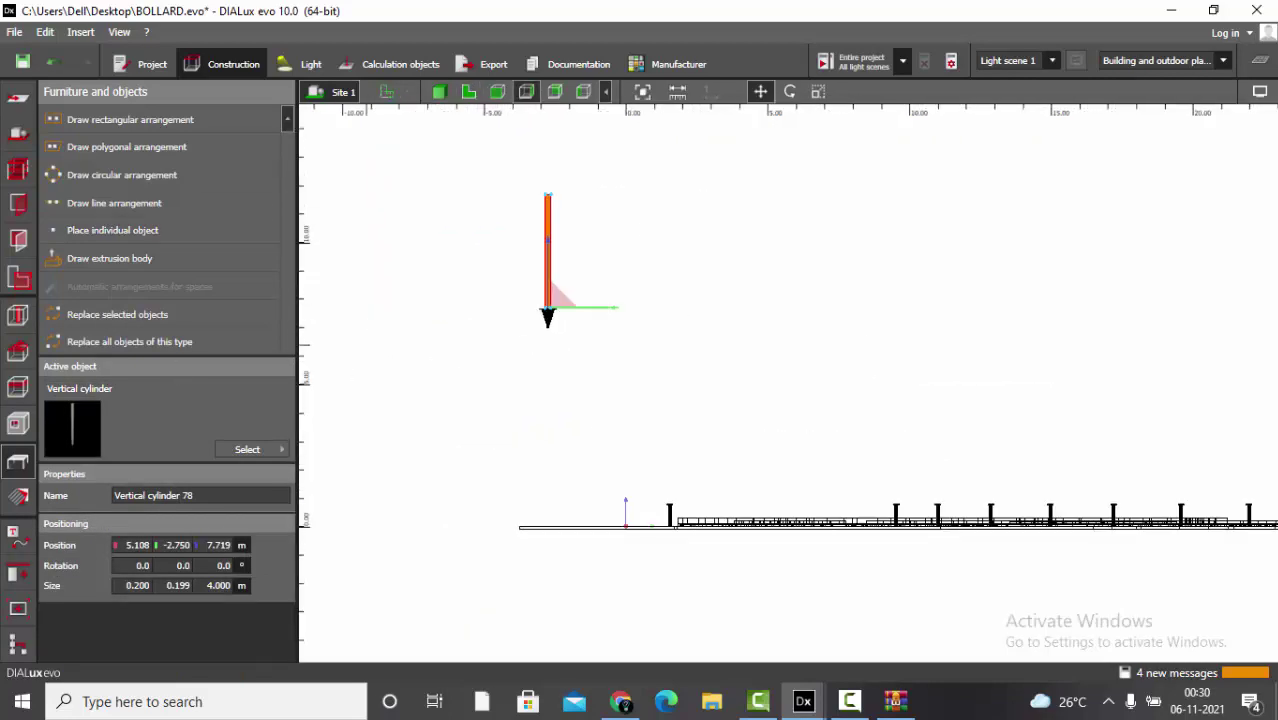
click(218, 545)
double_click(218, 547)
text(0)
key(Return)
scroll(747, 408, up, 4)
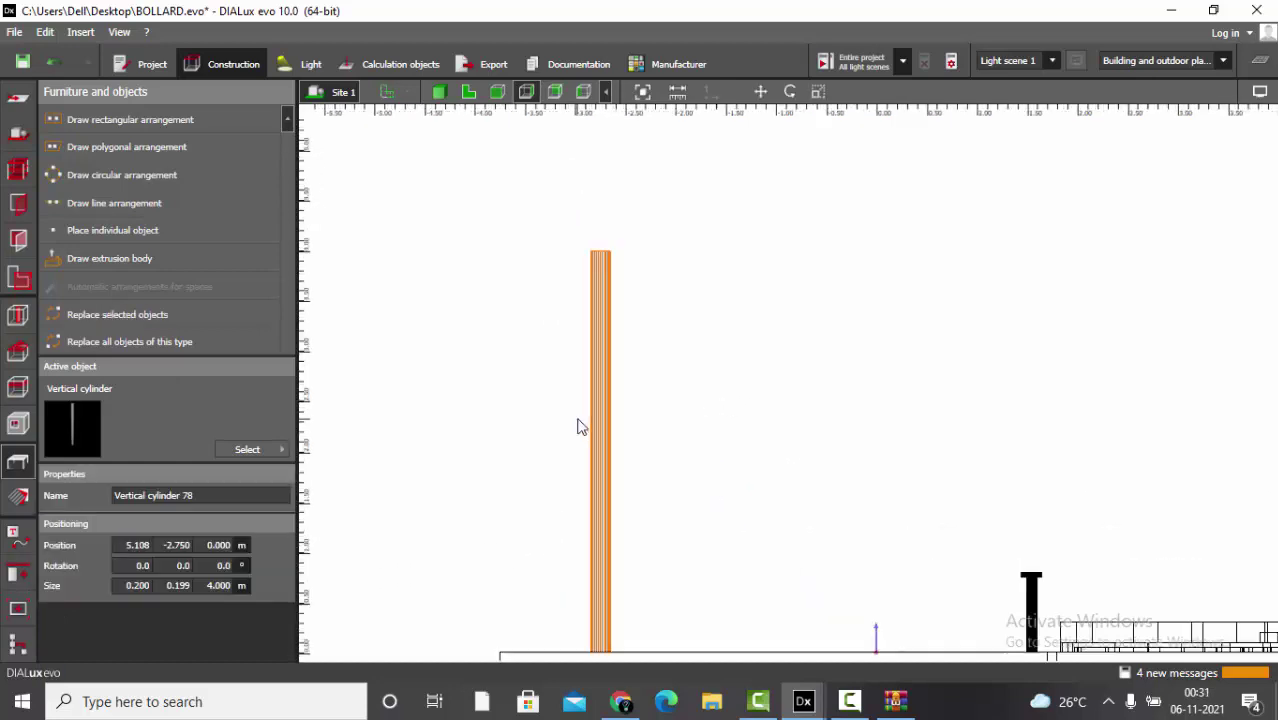
- Set the vertical cylinder's X and Y sizes to 0.1 m each
scroll(573, 257, up, 1)
click(138, 586)
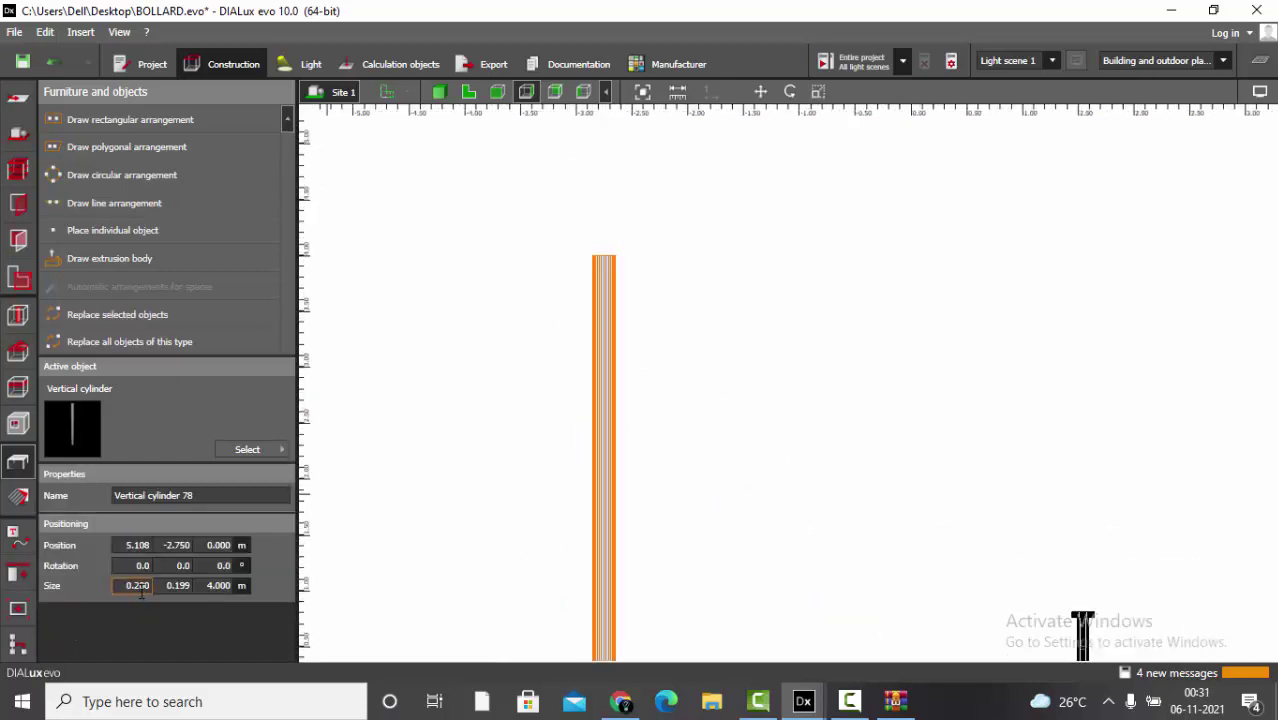
text(0.1)
click(172, 586)
text(.1)
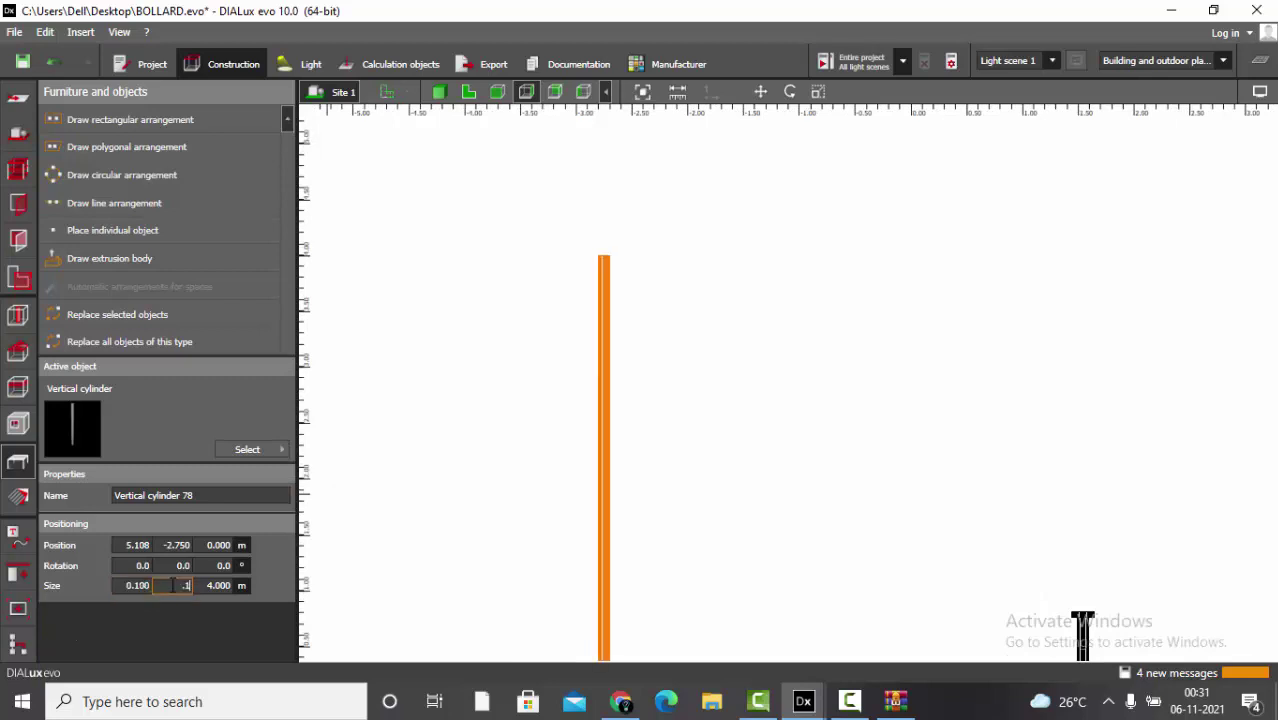
key(Return)
click(725, 500)
- Move the Thorn post-top luminaire vertically down to a Z position of 1.000 m, seating it on the top of the pole
scroll(725, 500, down, 3)
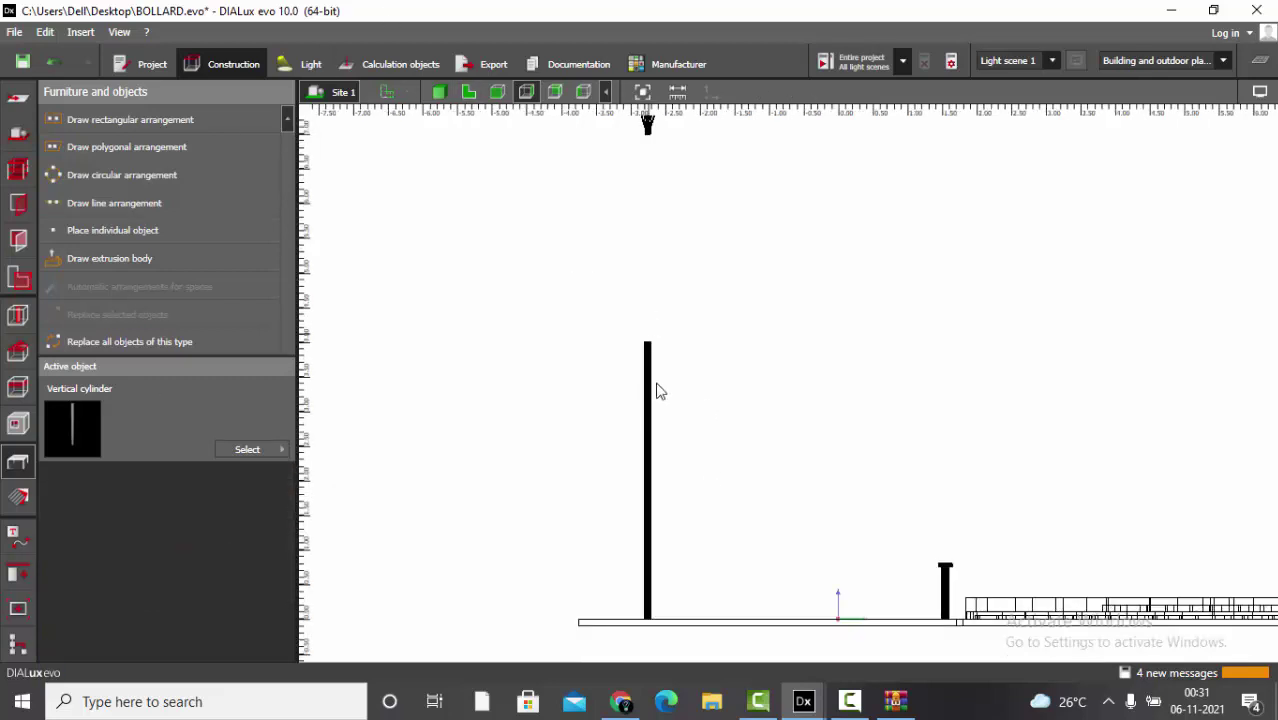
click(648, 170)
scroll(652, 178, up, 2)
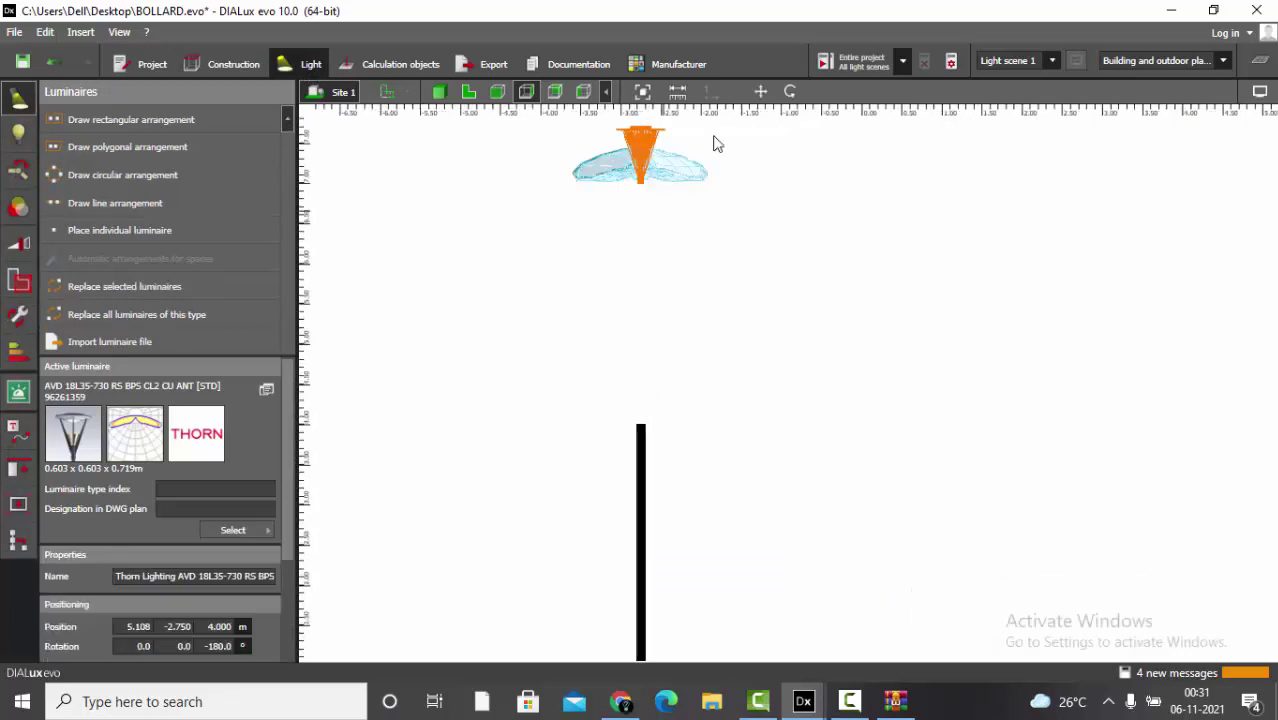
click(760, 91)
scroll(650, 338, down, 2)
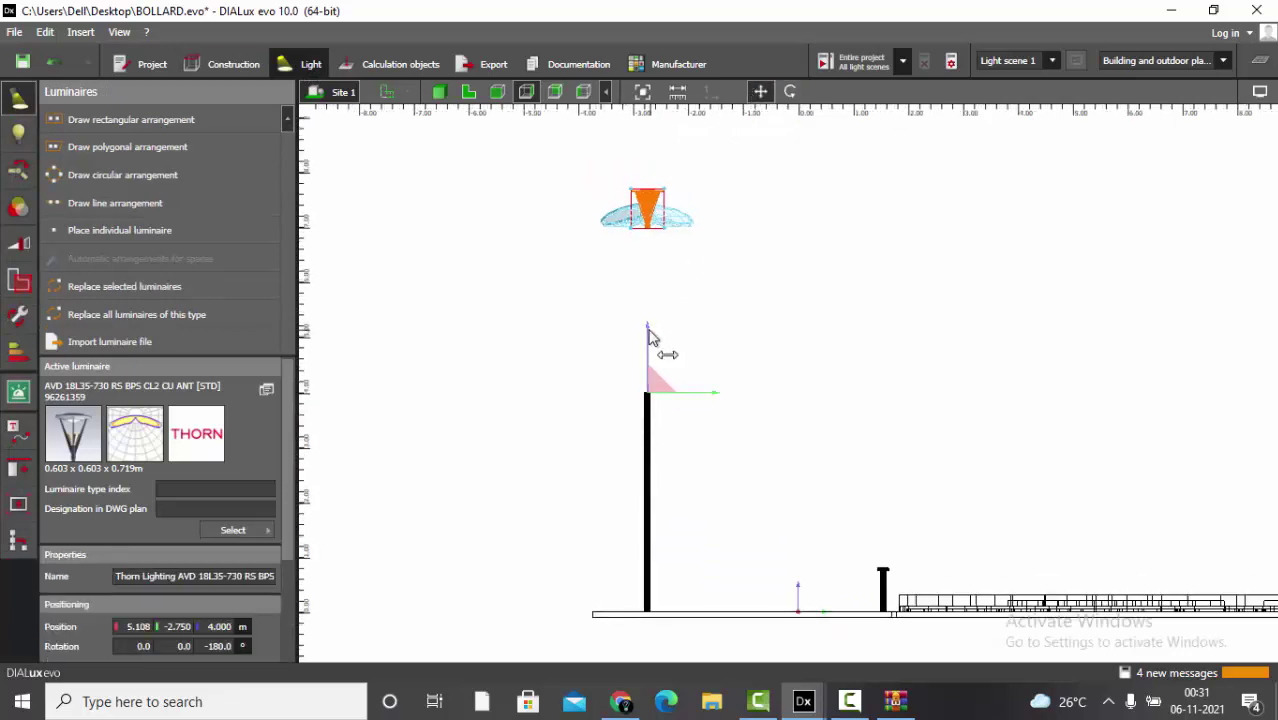
drag(650, 338, 650, 516)
scroll(670, 280, up, 3)
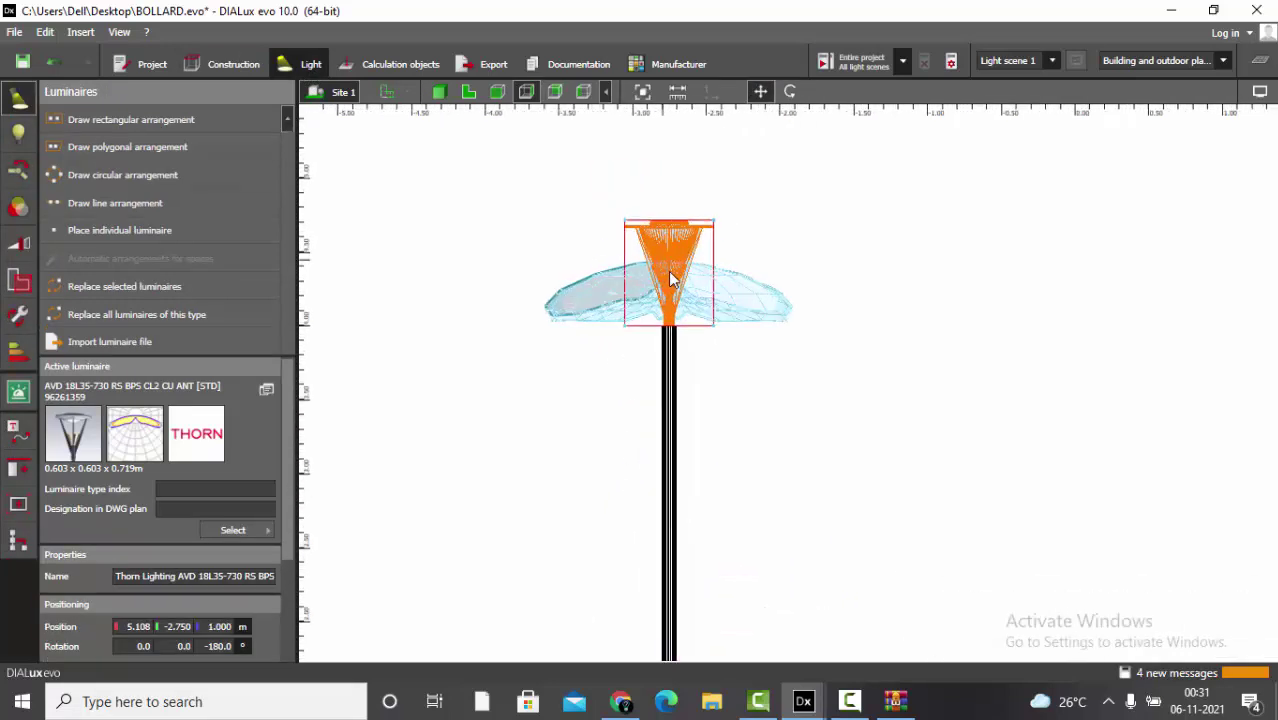
scroll(670, 280, up, 5)
click(655, 403)
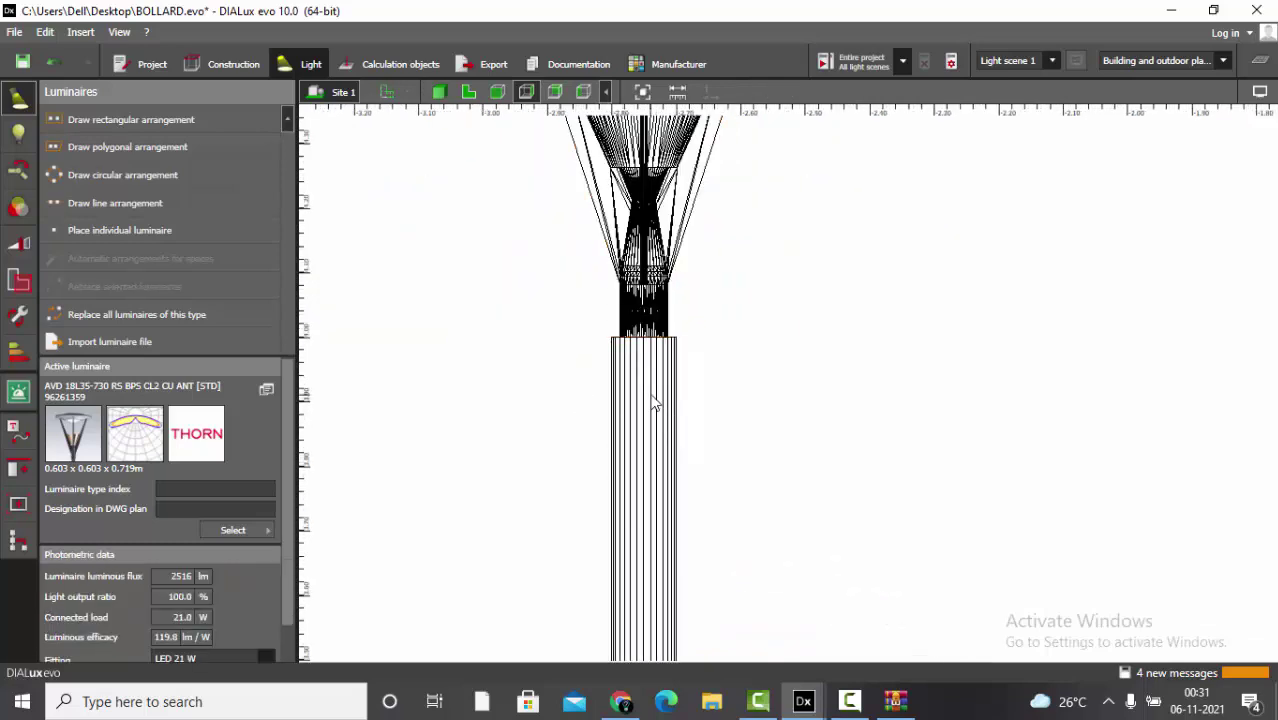
- Slim the pole cylinder to fit the luminaire's base by setting its X and Y sizes to 0.07 m
click(650, 396)
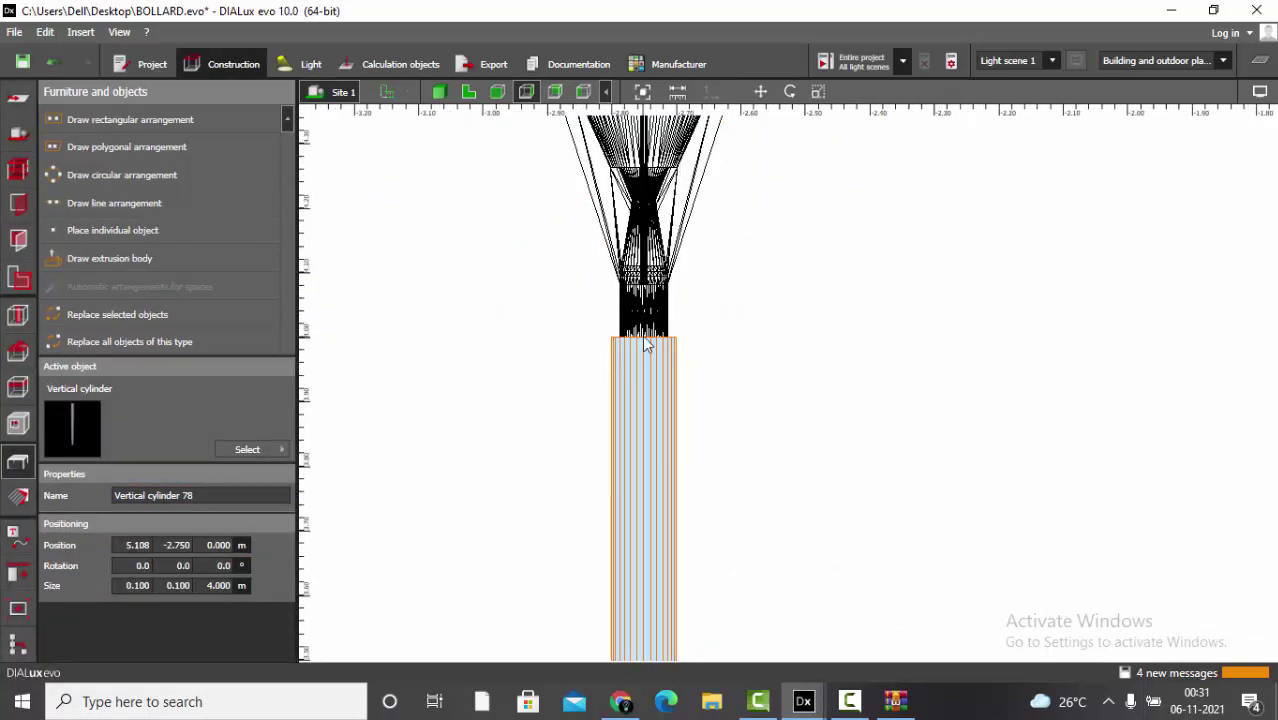
scroll(645, 344, up, 3)
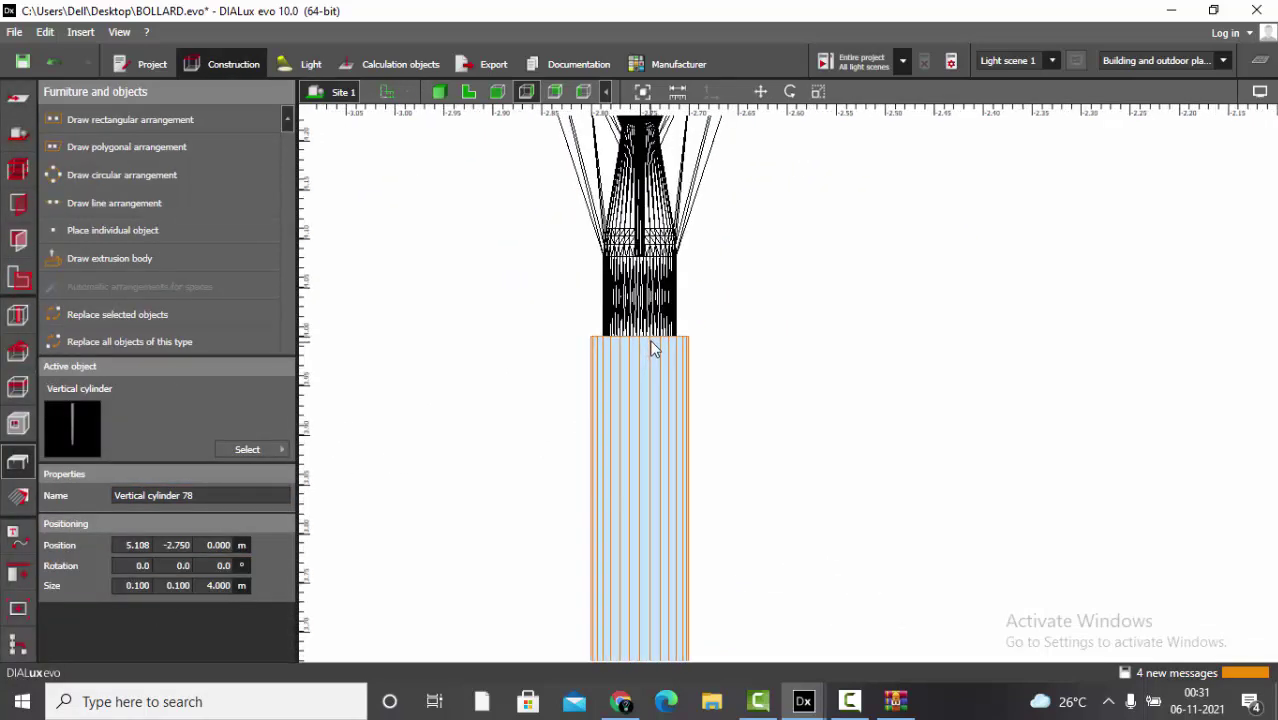
click(138, 586)
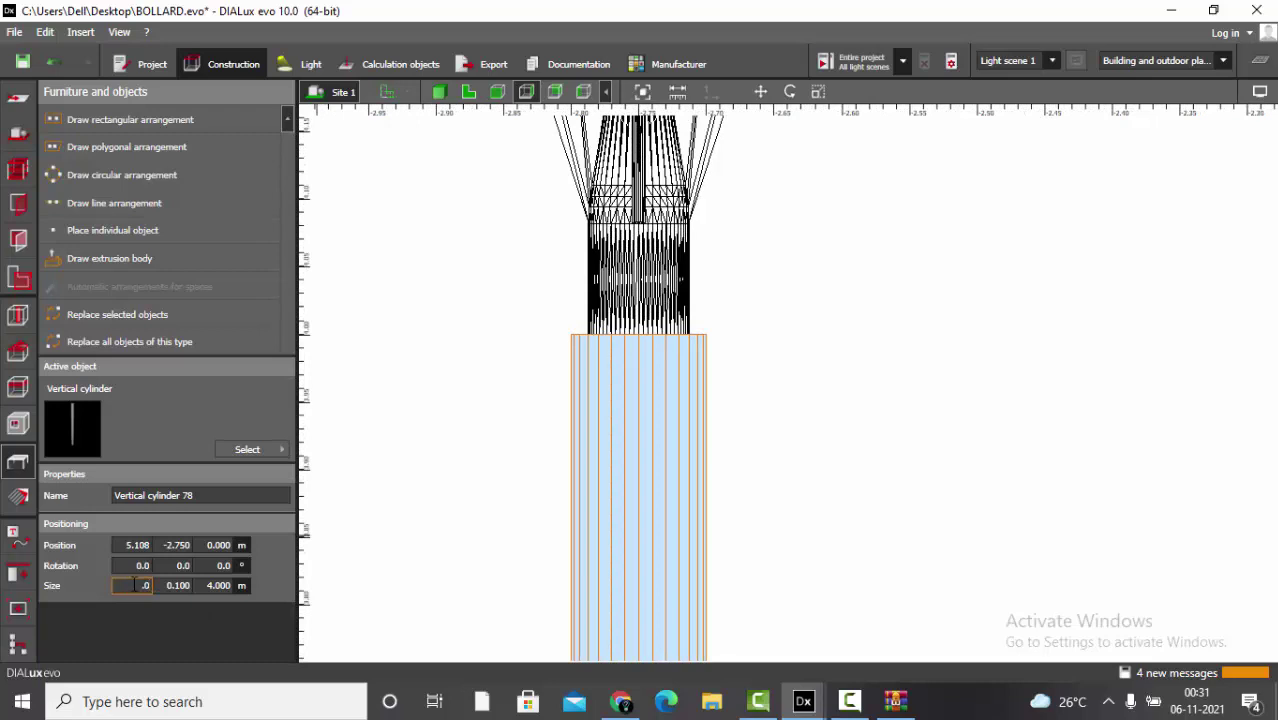
text(0.08)
key(Return)
text(0.05)
key(Return)
key(Tab)
text(0.07)
key(Return)
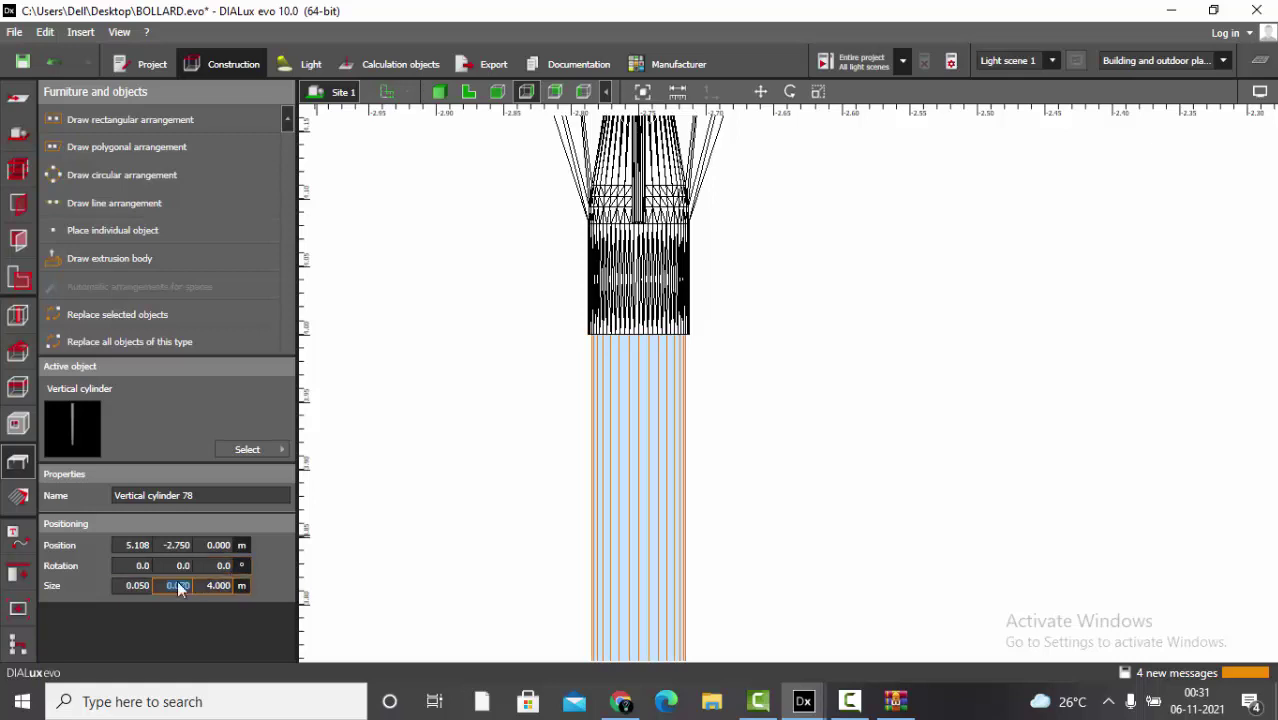
click(147, 586)
text(0.07)
key(Return)
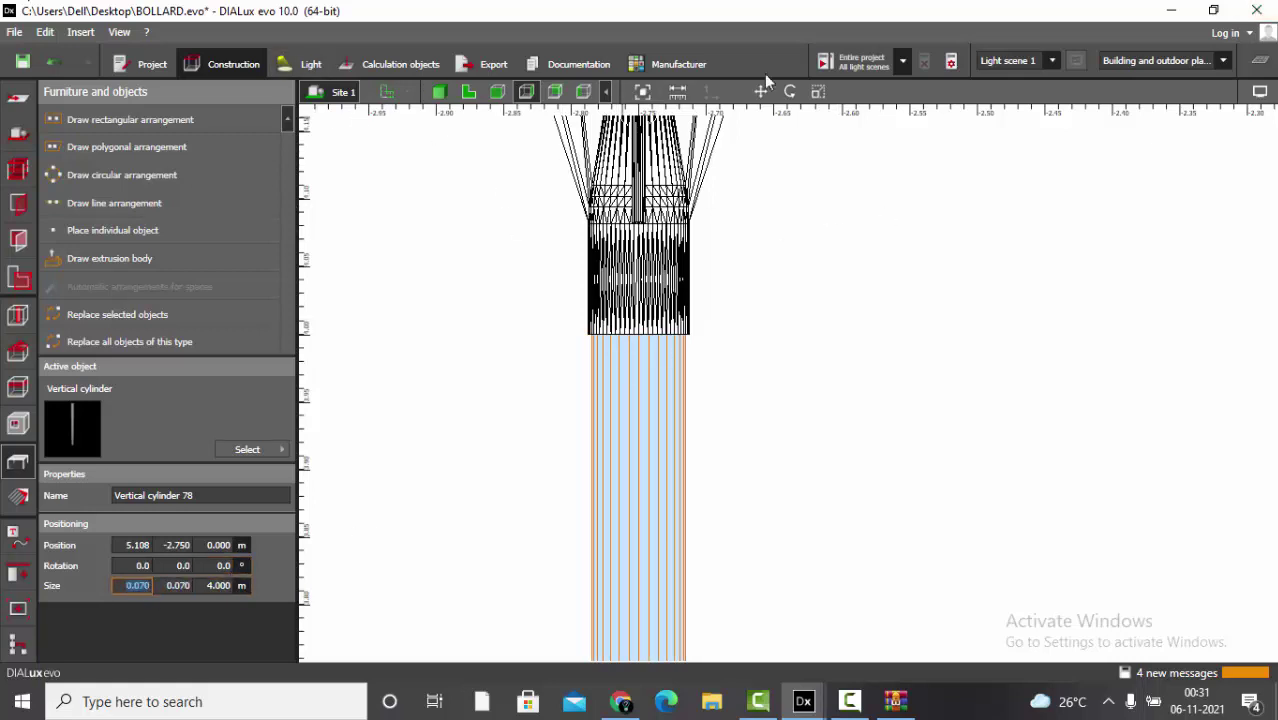
- Select the pole and luminaire together in the plan view and align them on their centres
click(468, 91)
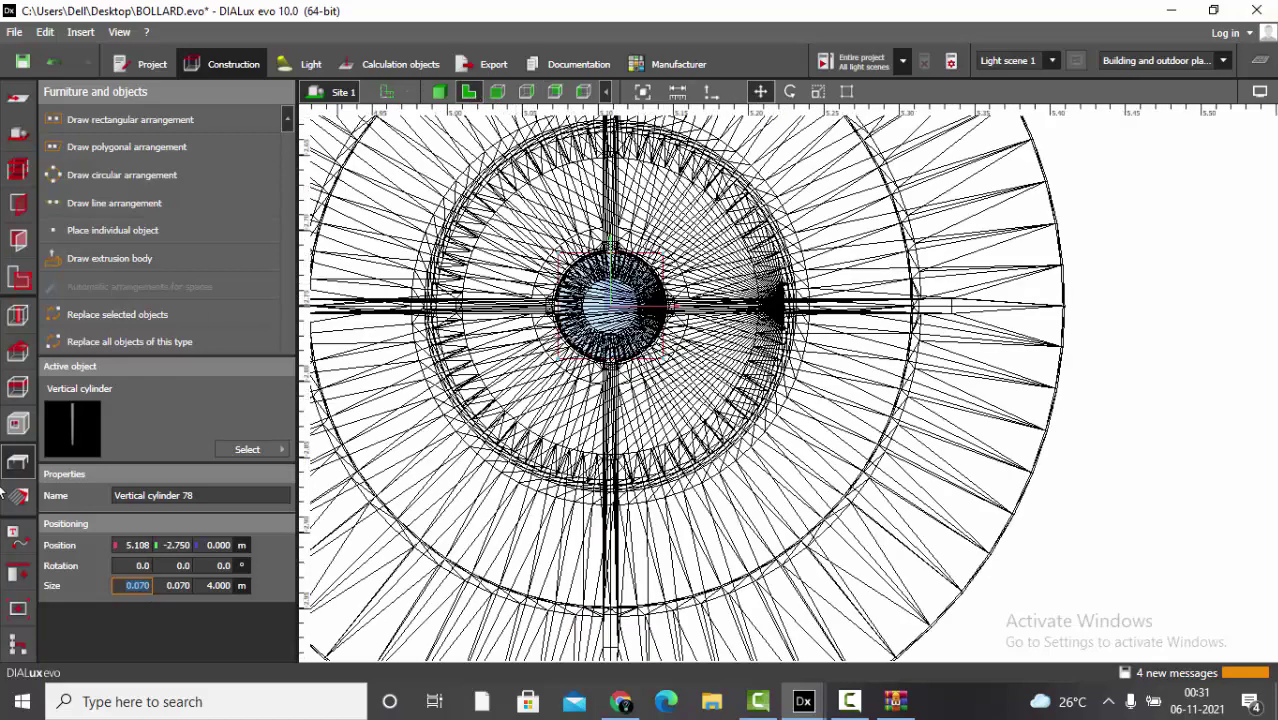
click(14, 577)
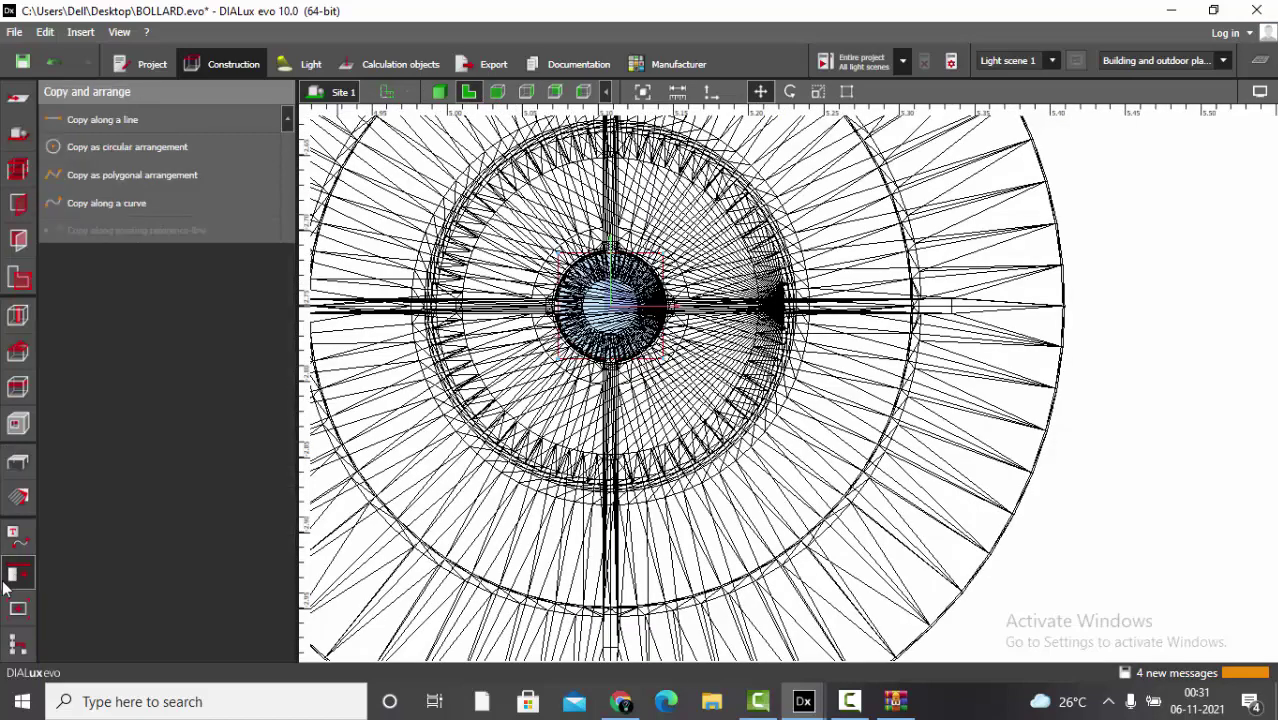
click(595, 495)
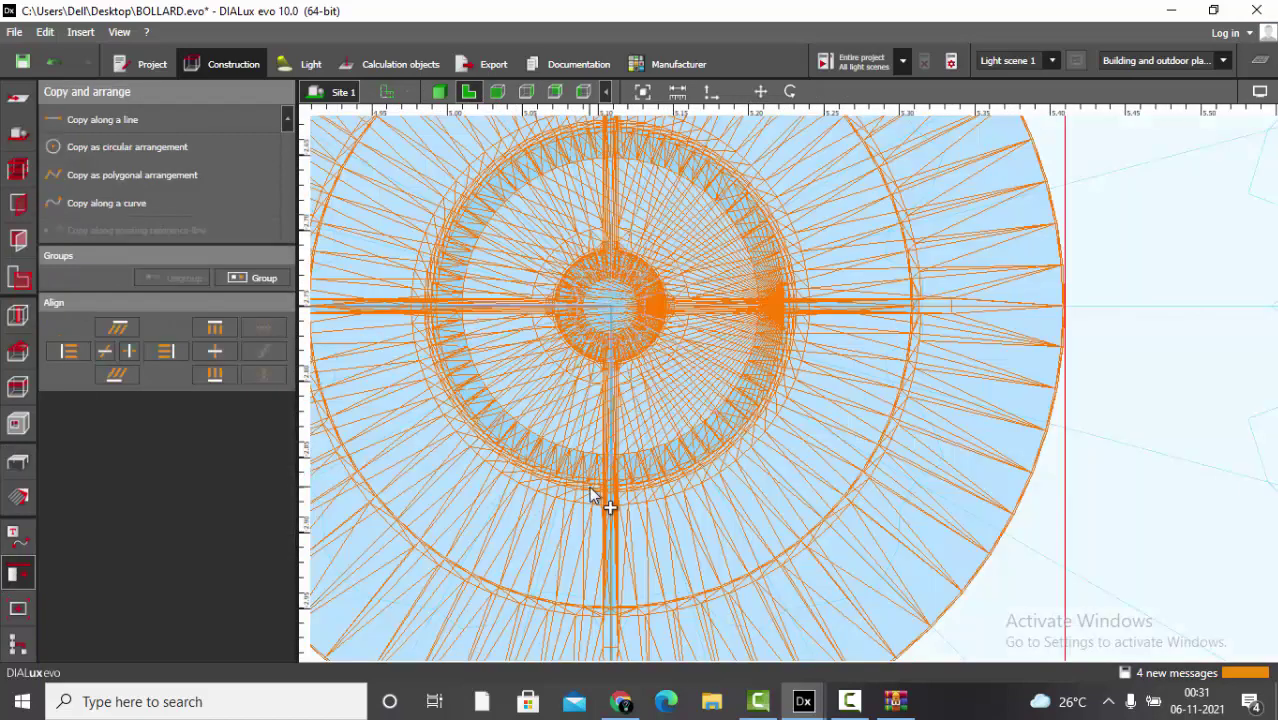
scroll(548, 291, up, 2)
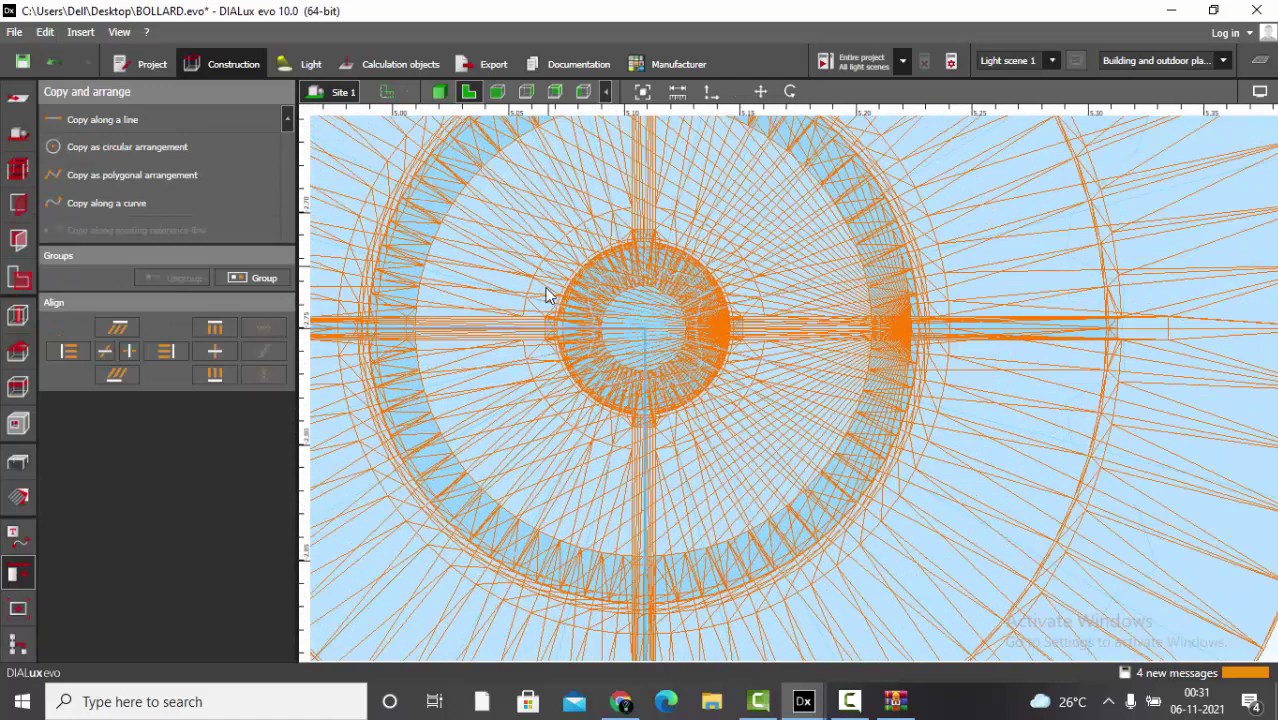
click(128, 351)
- Group the luminaire and its pole into one object and view the lamp post in 3D
click(470, 94)
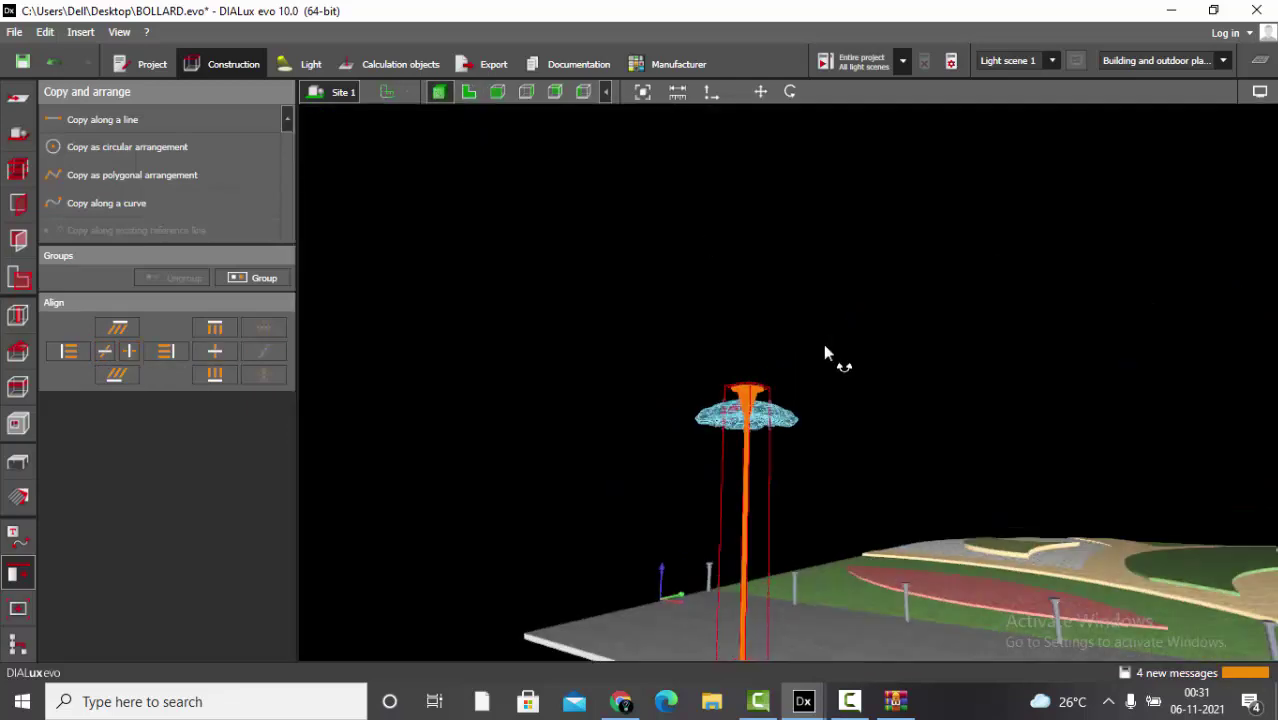
right_drag(778, 345, 781, 397)
click(261, 280)
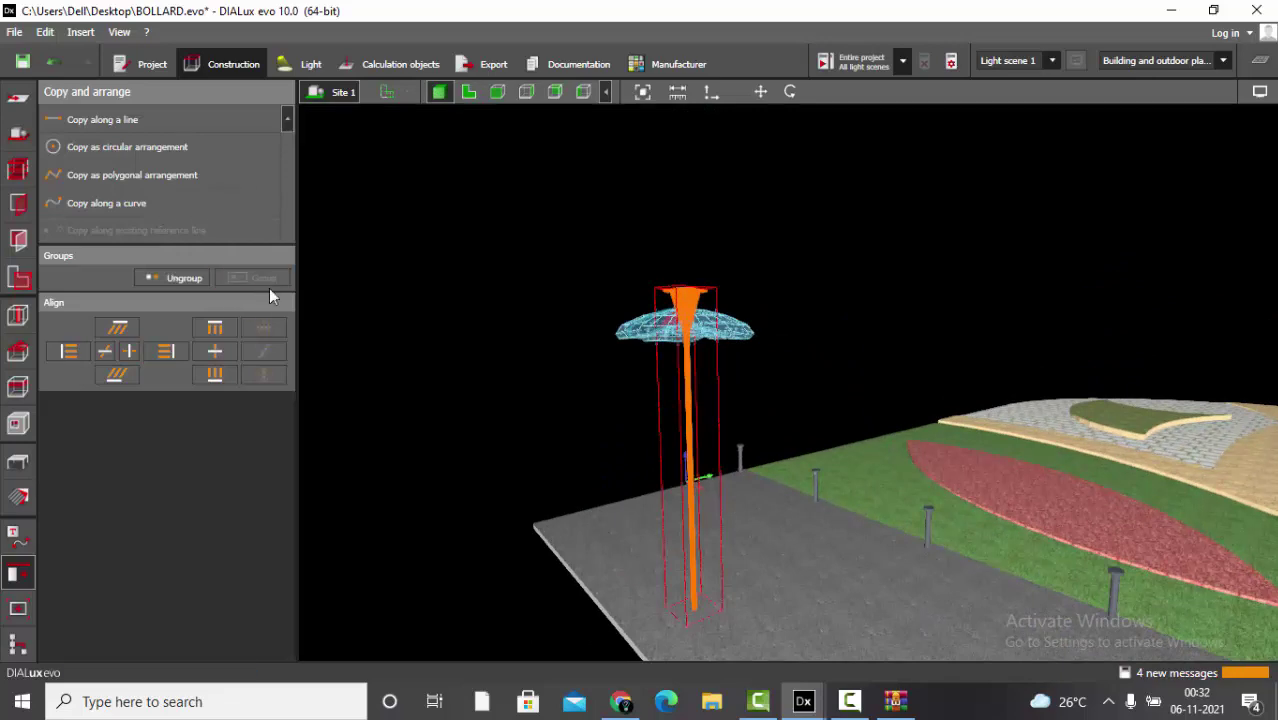
click(606, 313)
right_drag(606, 313, 688, 305)
click(688, 305)
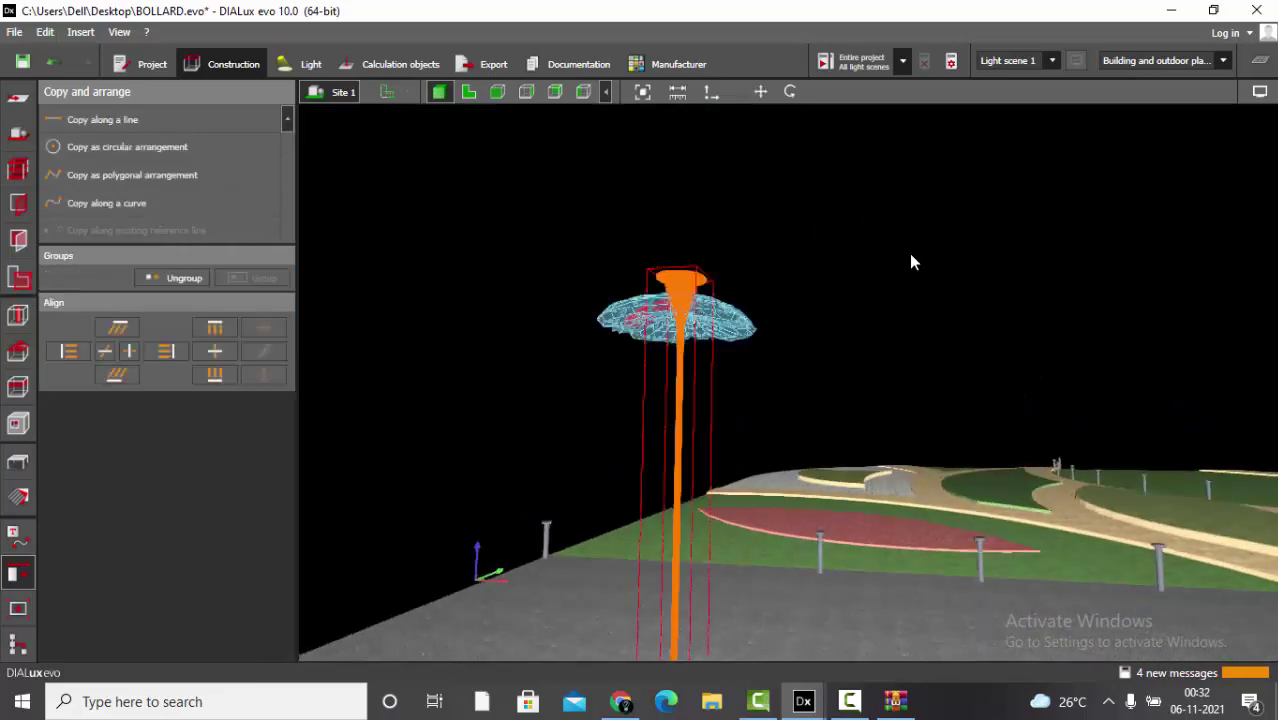
right_drag(910, 260, 833, 377)
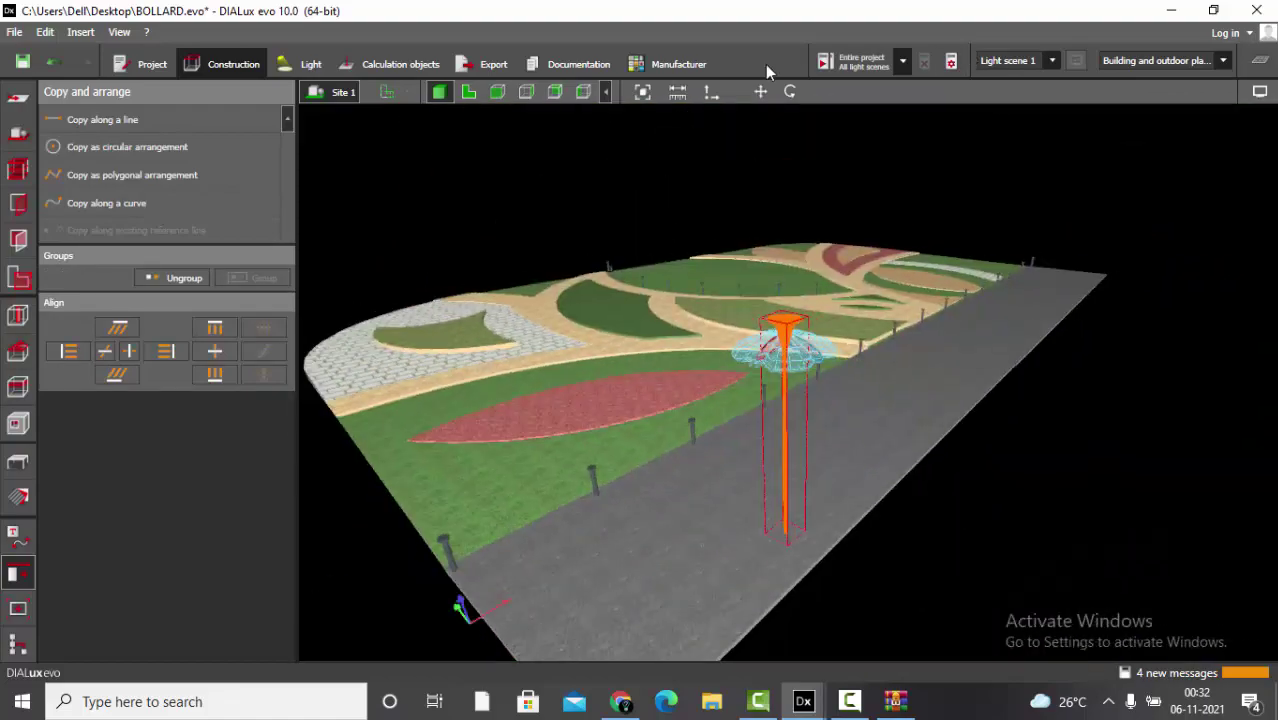
- Copy the grouped lamp post along a 33.7 m line on the road strip, with quantity 4 and alignment following the curve shape
click(469, 91)
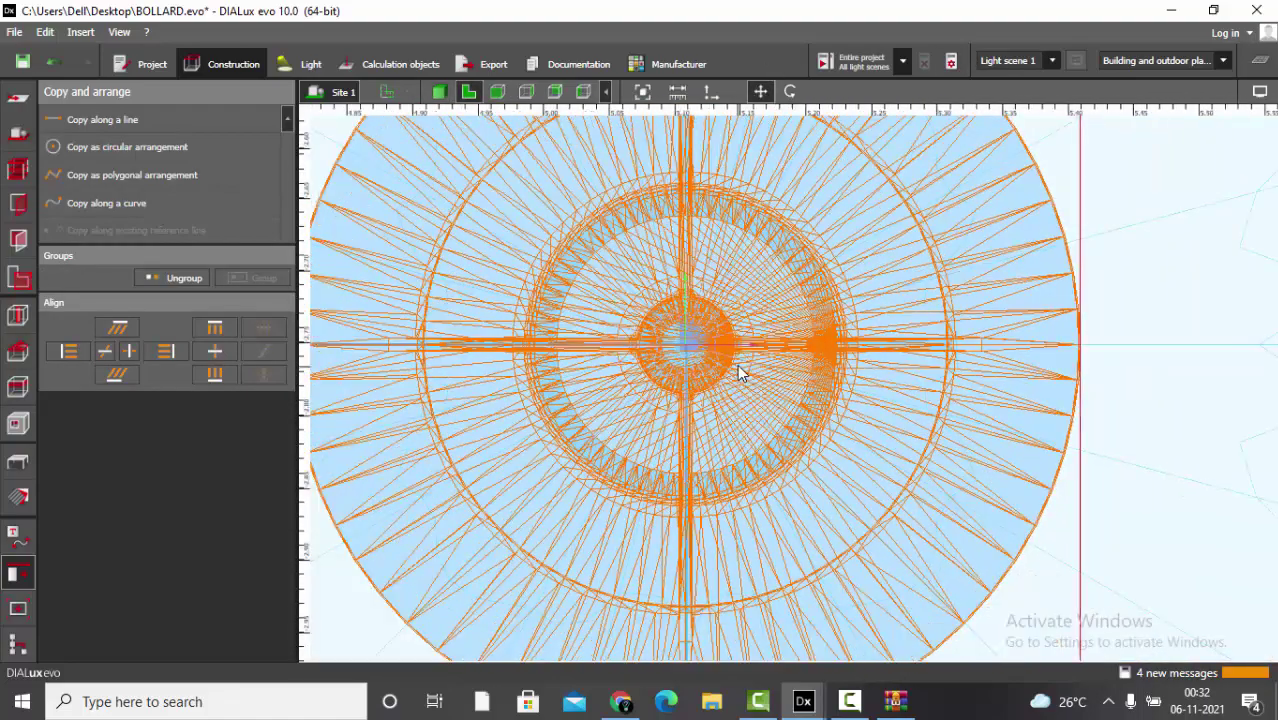
scroll(543, 350, down, 10)
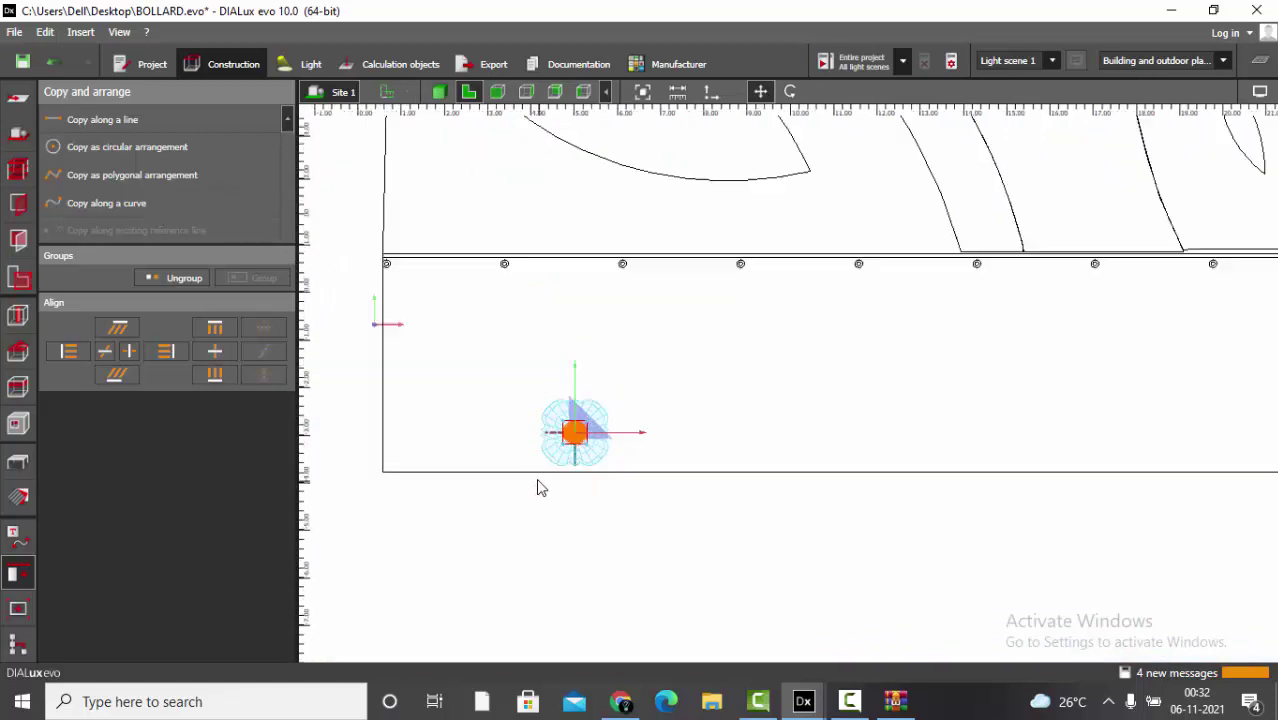
click(118, 120)
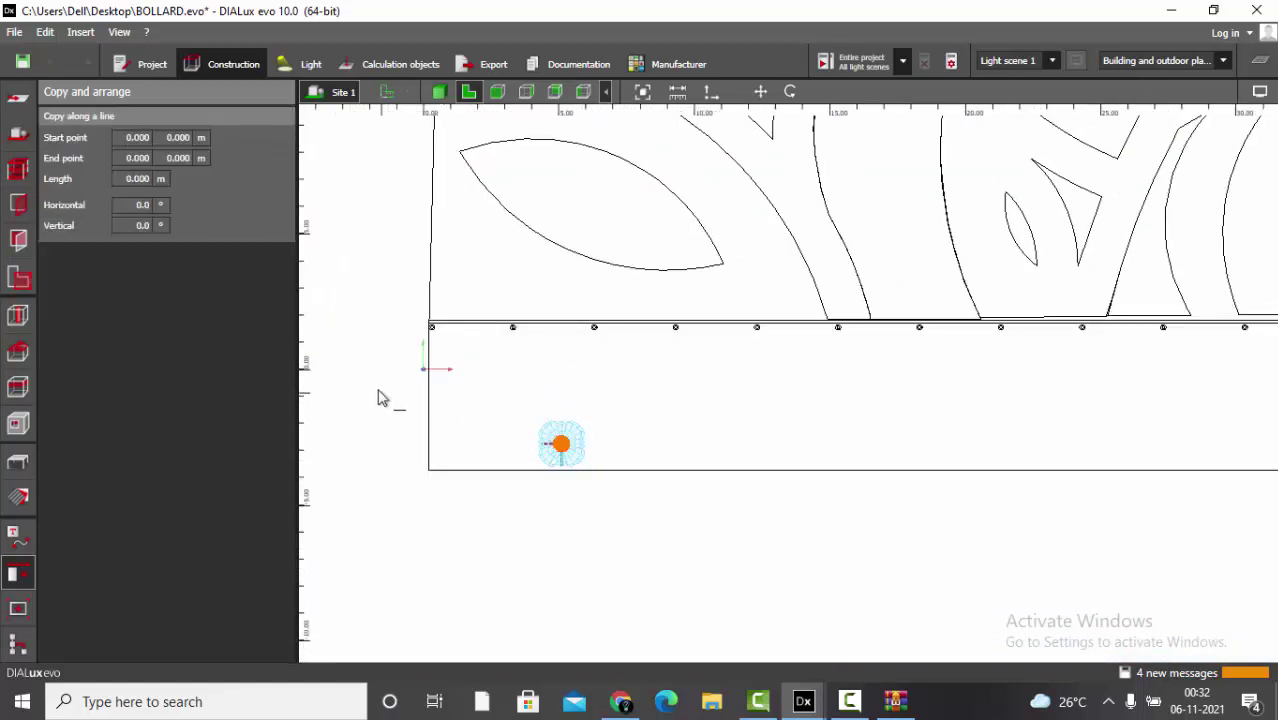
scroll(522, 445, down, 5)
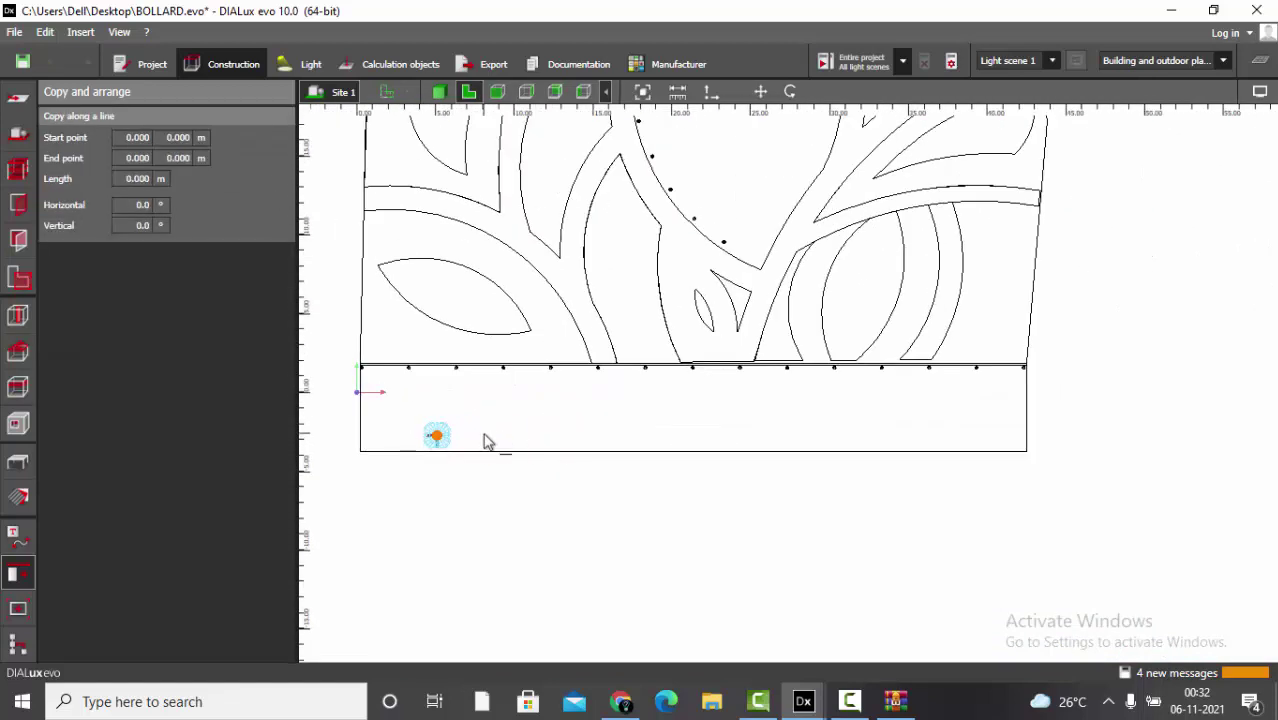
click(488, 442)
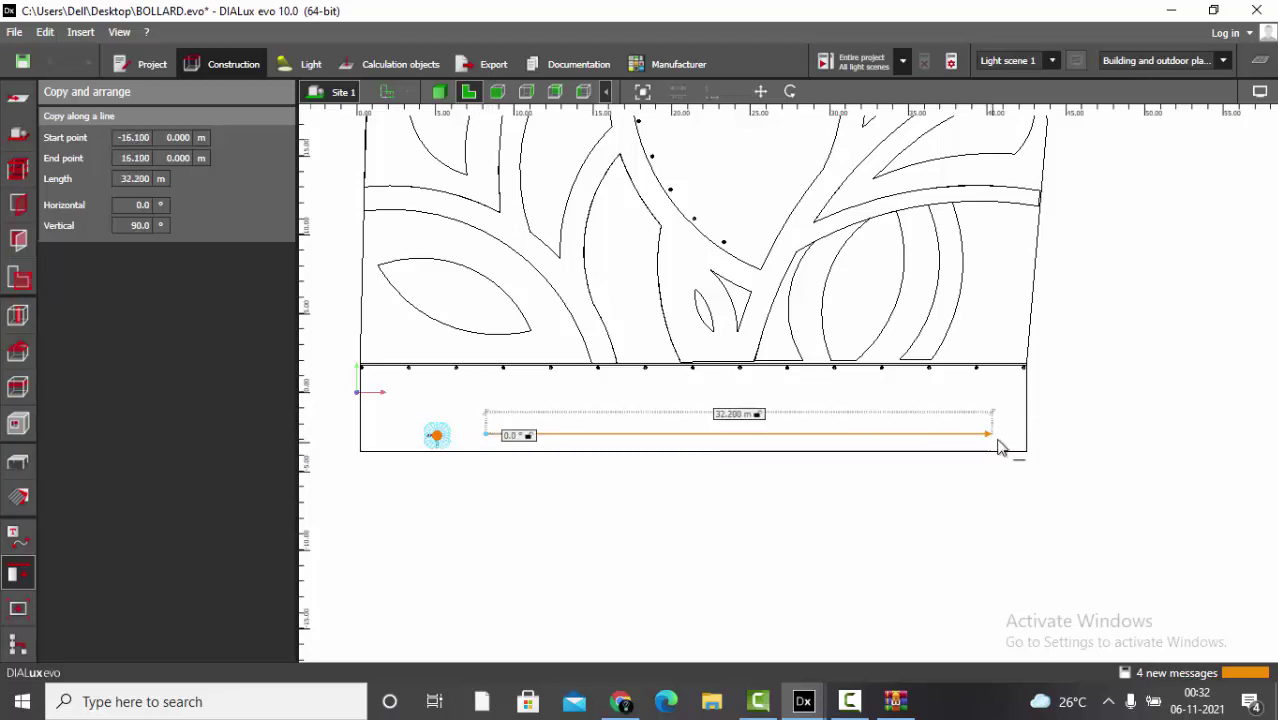
click(1013, 462)
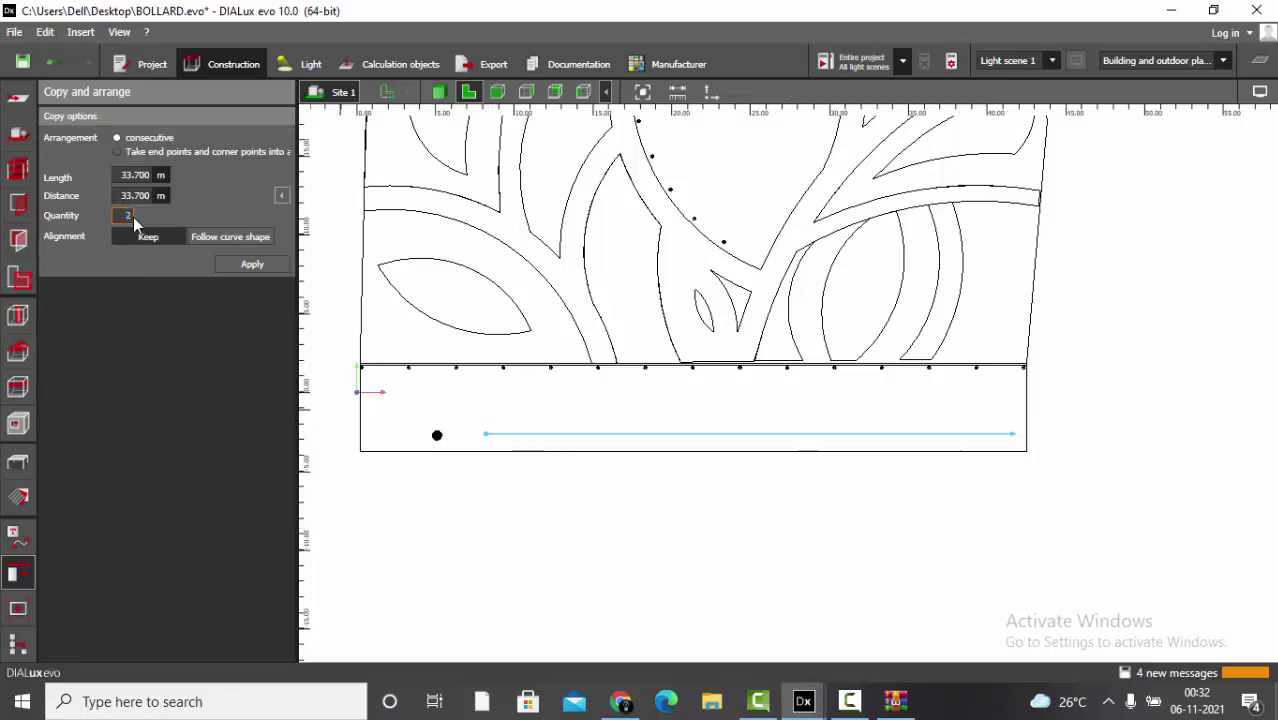
text(4)
click(219, 236)
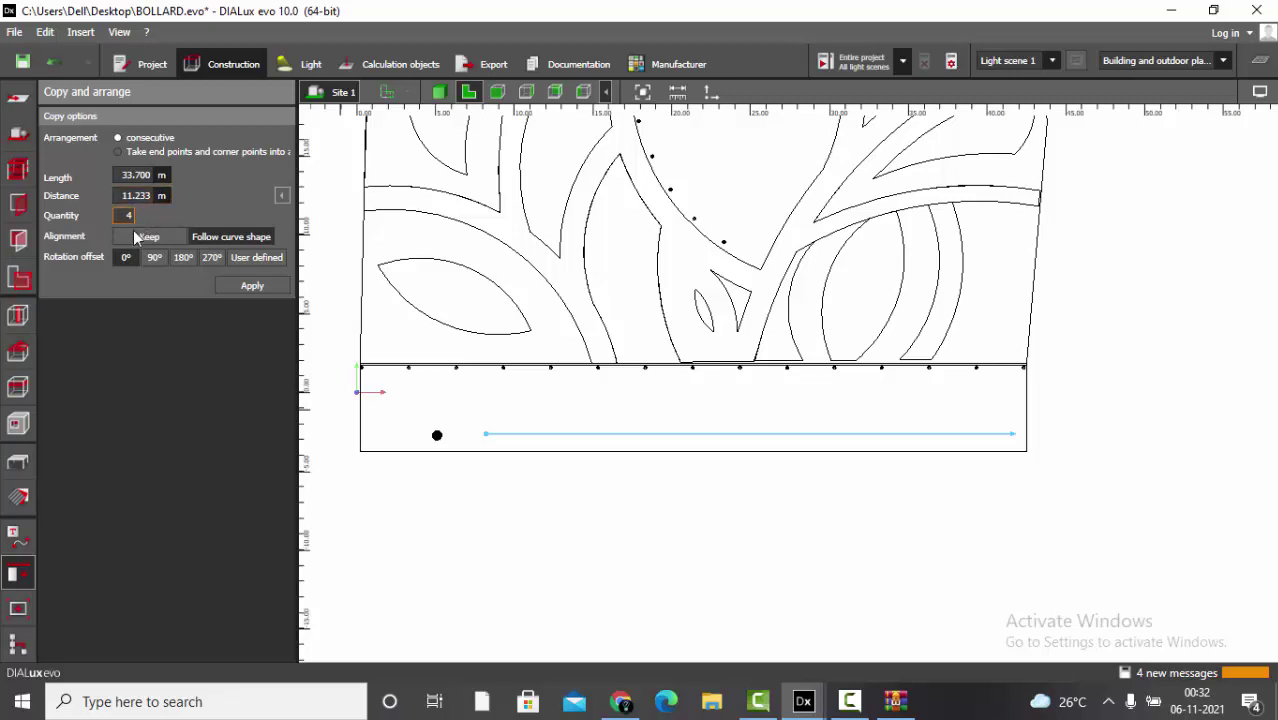
click(252, 286)
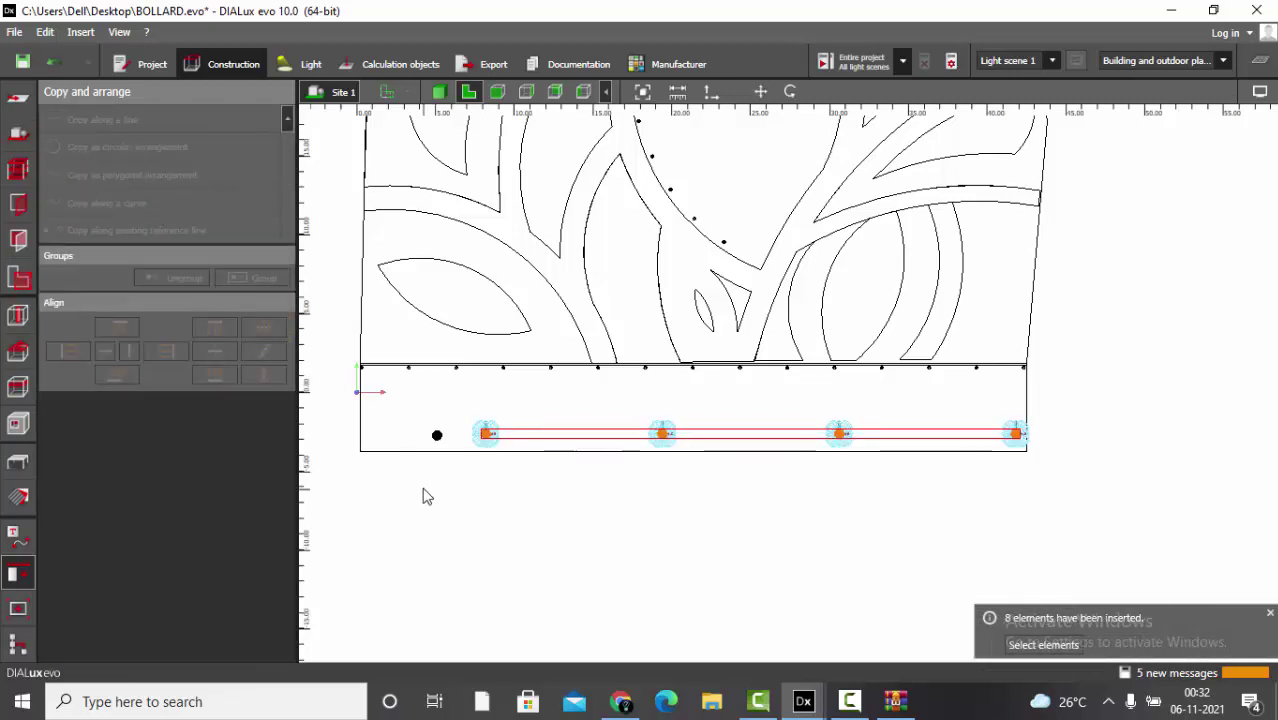
- Delete the original lamp post beside the start of the new row and return to the 3D view
click(442, 424)
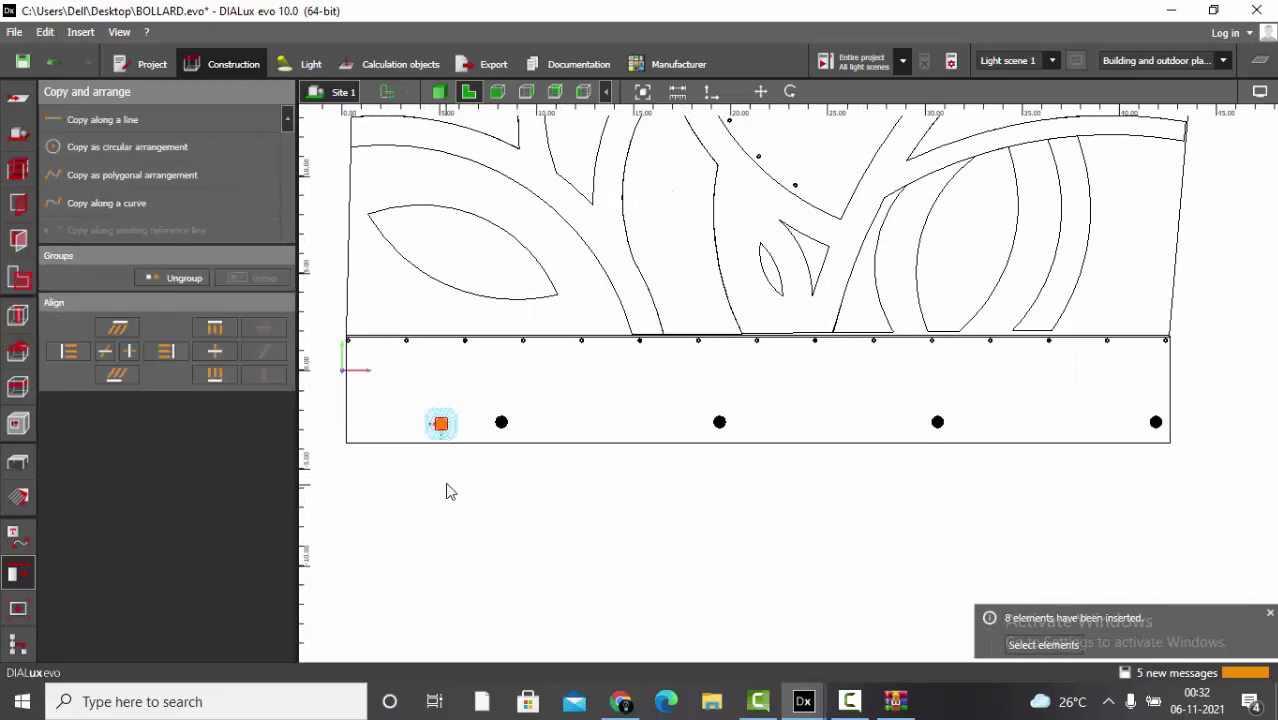
click(447, 490)
click(438, 92)
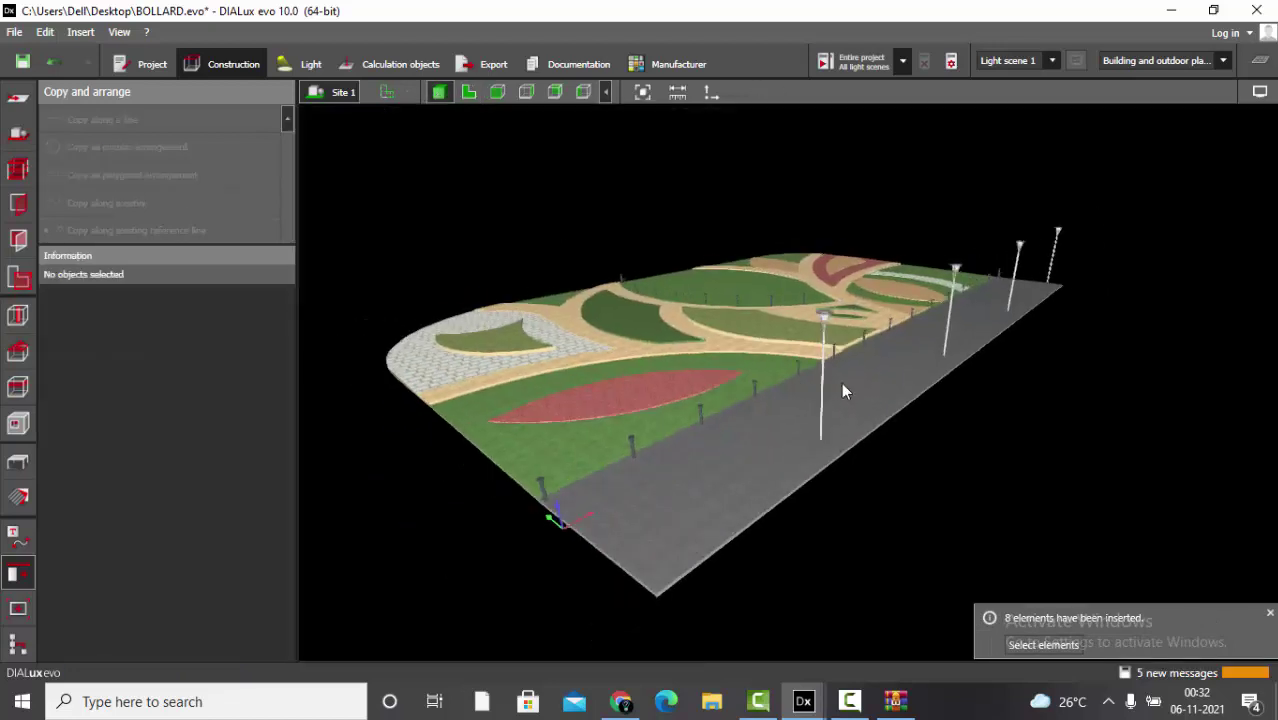
- Apply the 9005 (Jet black) material to the white poles of the lamp post row along the road
scroll(843, 391, up, 10)
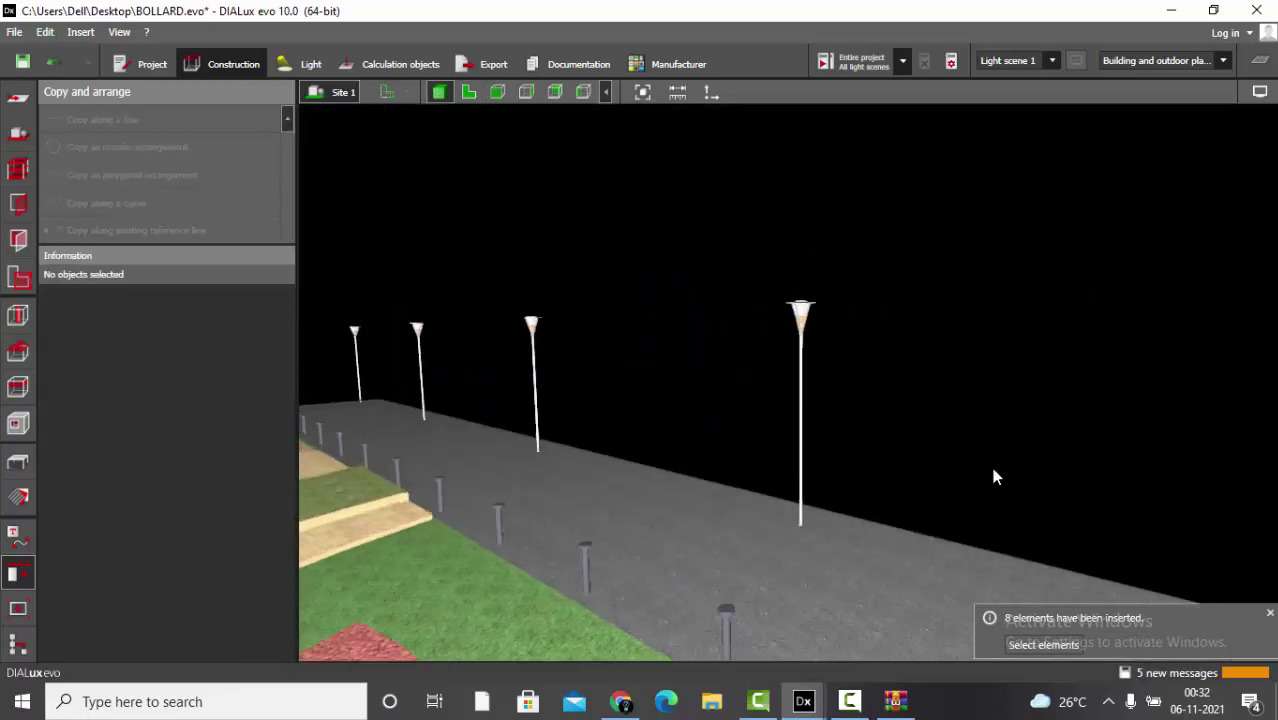
drag(995, 477, 1033, 397)
drag(599, 456, 644, 480)
click(18, 495)
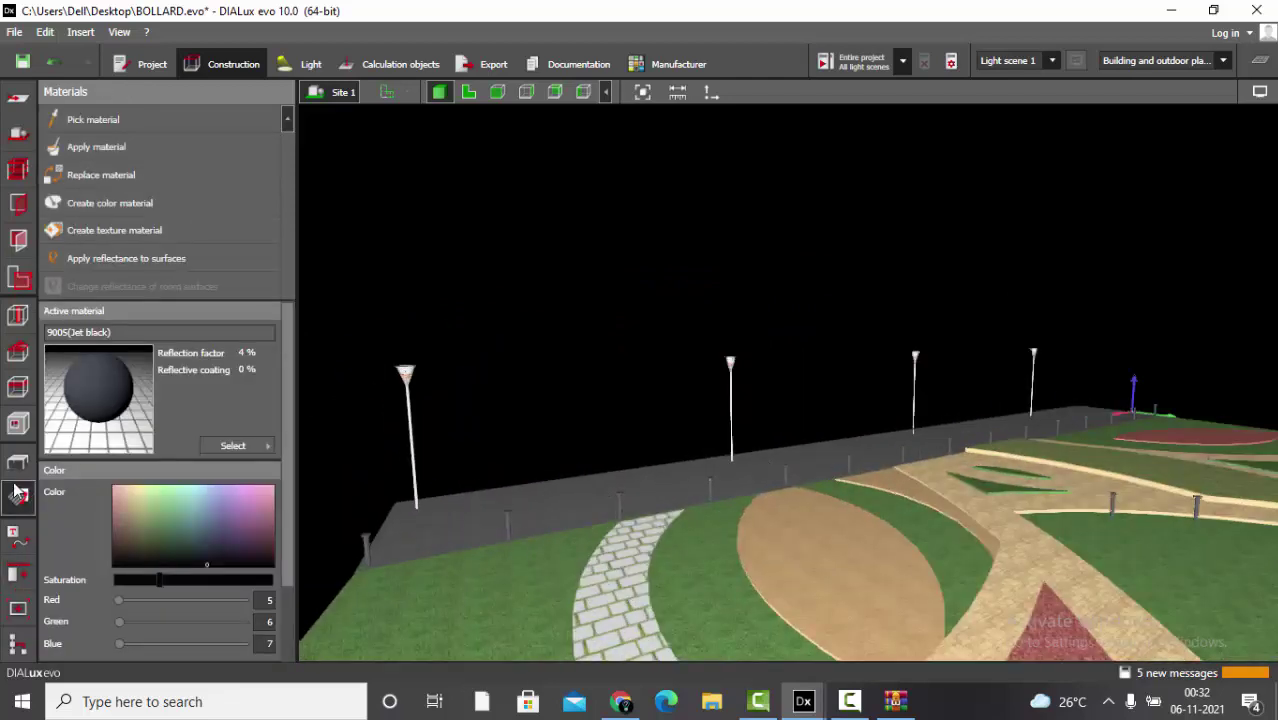
scroll(416, 431, up, 5)
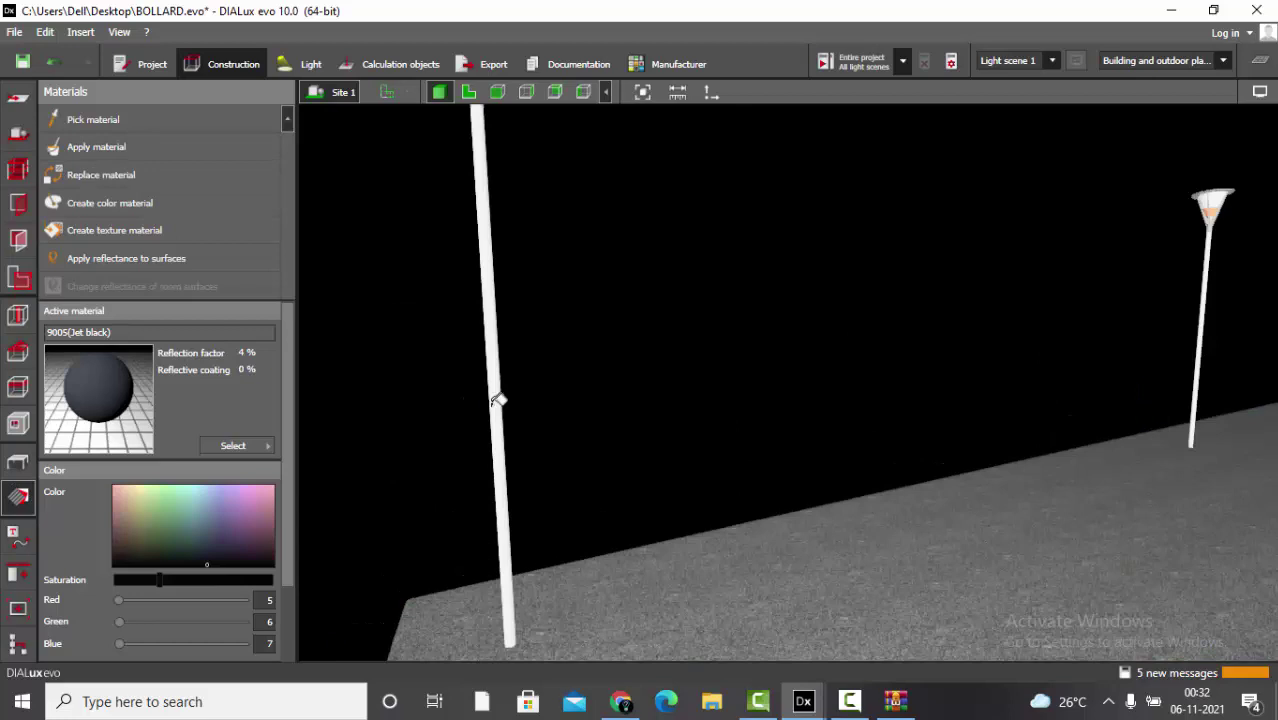
scroll(497, 399, down, 6)
mouse_move(654, 422)
mouse_down()
mouse_move(700, 443)
mouse_move(687, 413)
mouse_move(660, 418)
mouse_up()
click(18, 461)
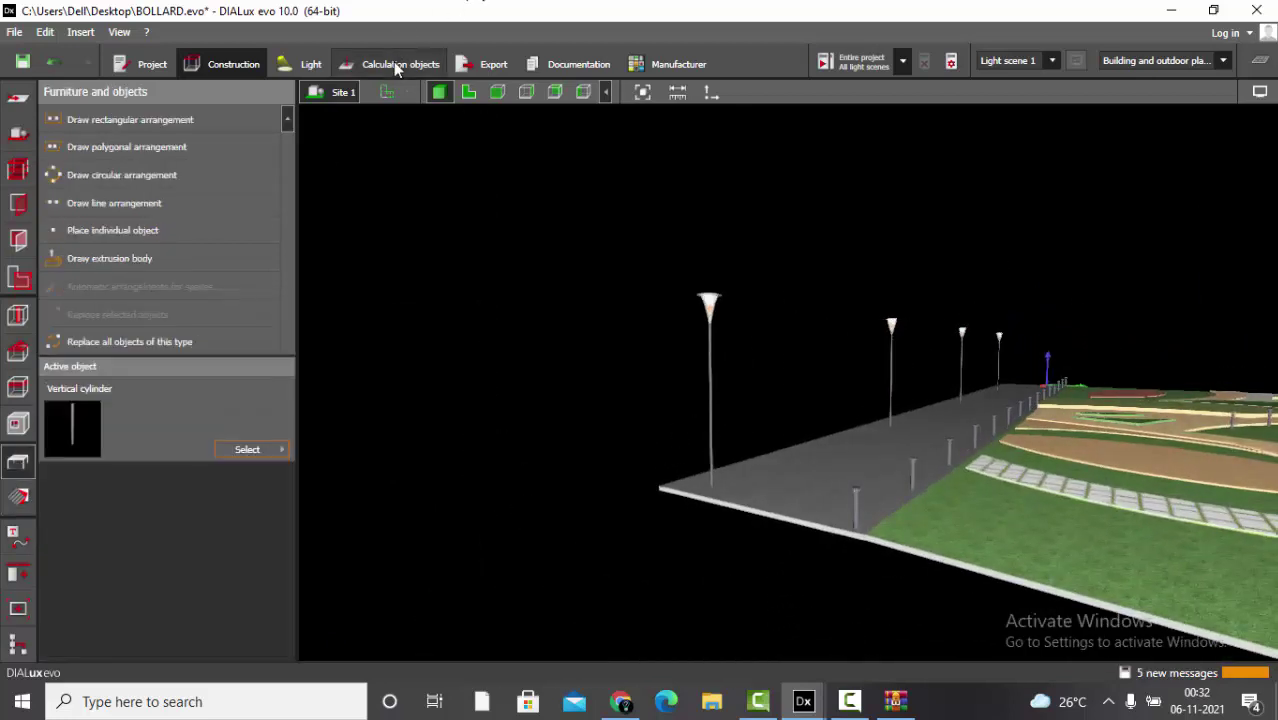
- Calculate the entire project with all light scenes and view the lit road and paths in 3D
click(396, 66)
click(838, 61)
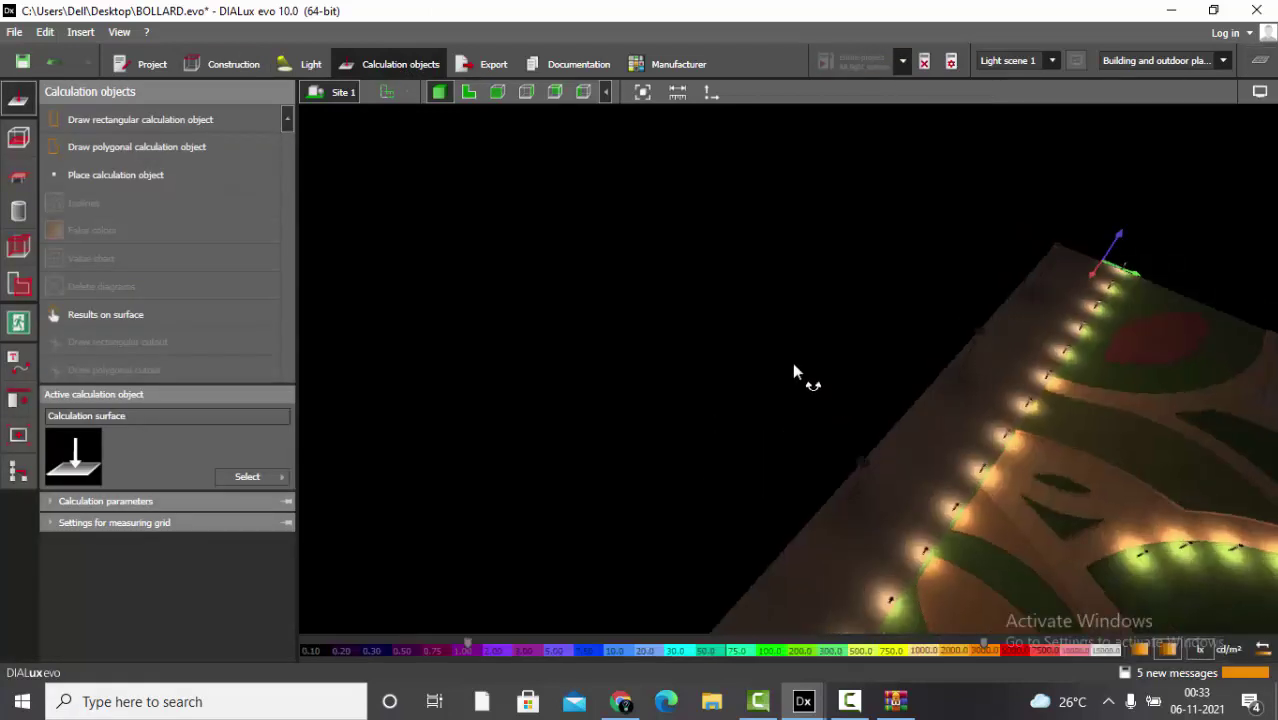
drag(792, 362, 846, 380)
scroll(846, 380, up, 8)
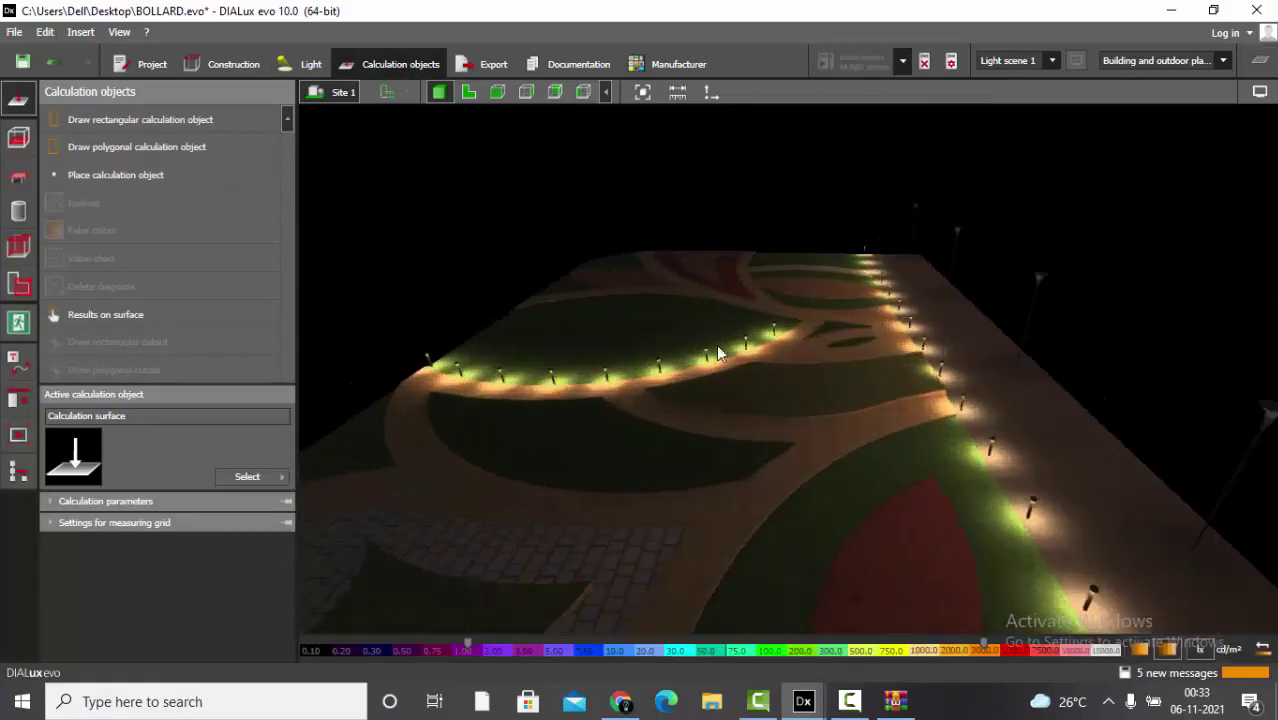
drag(652, 316, 850, 405)
- Inspect the calculated lighting around the lamp posts and bollards, checking the display options and declining the save reminder
click(1260, 91)
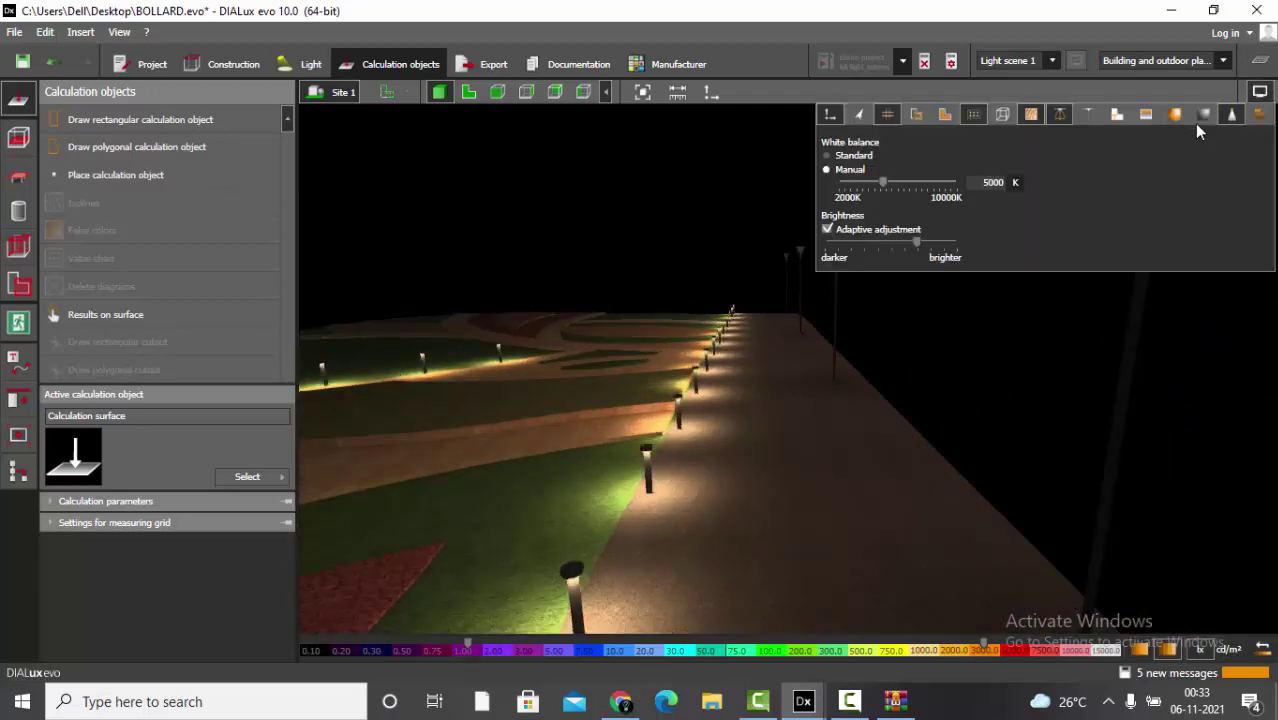
click(1175, 116)
click(1175, 116)
drag(984, 448, 885, 307)
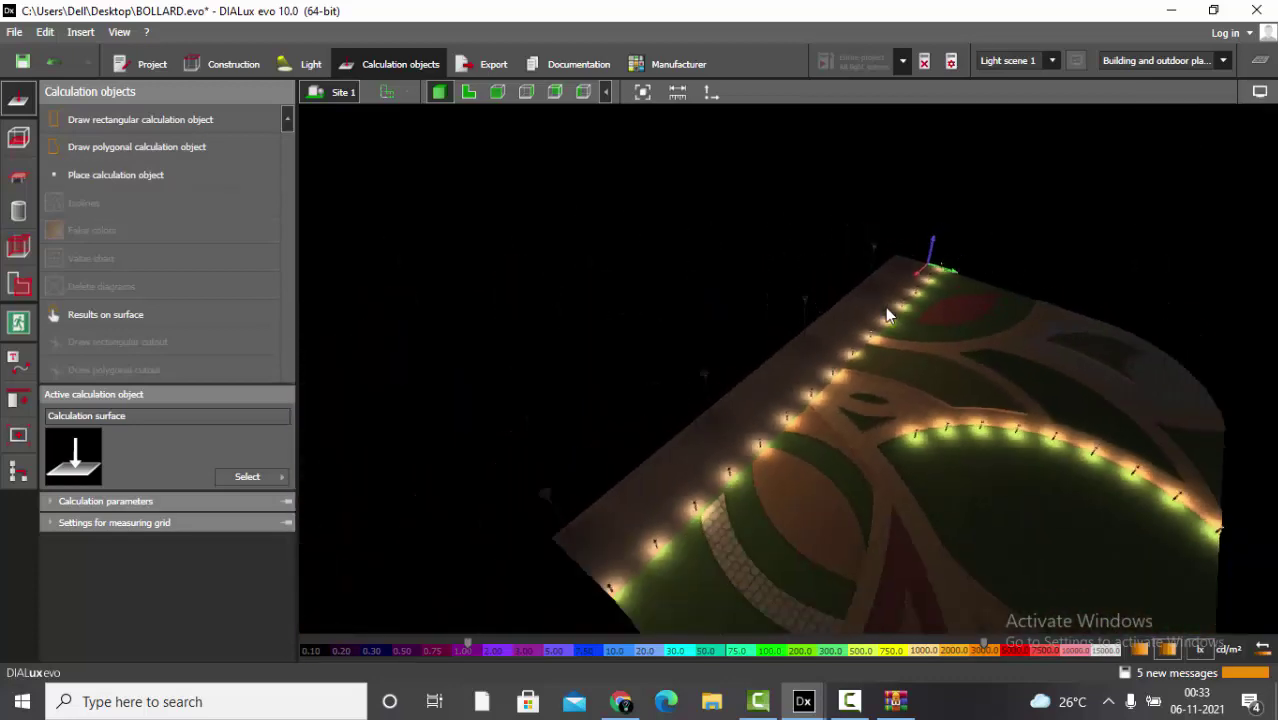
drag(858, 396, 857, 437)
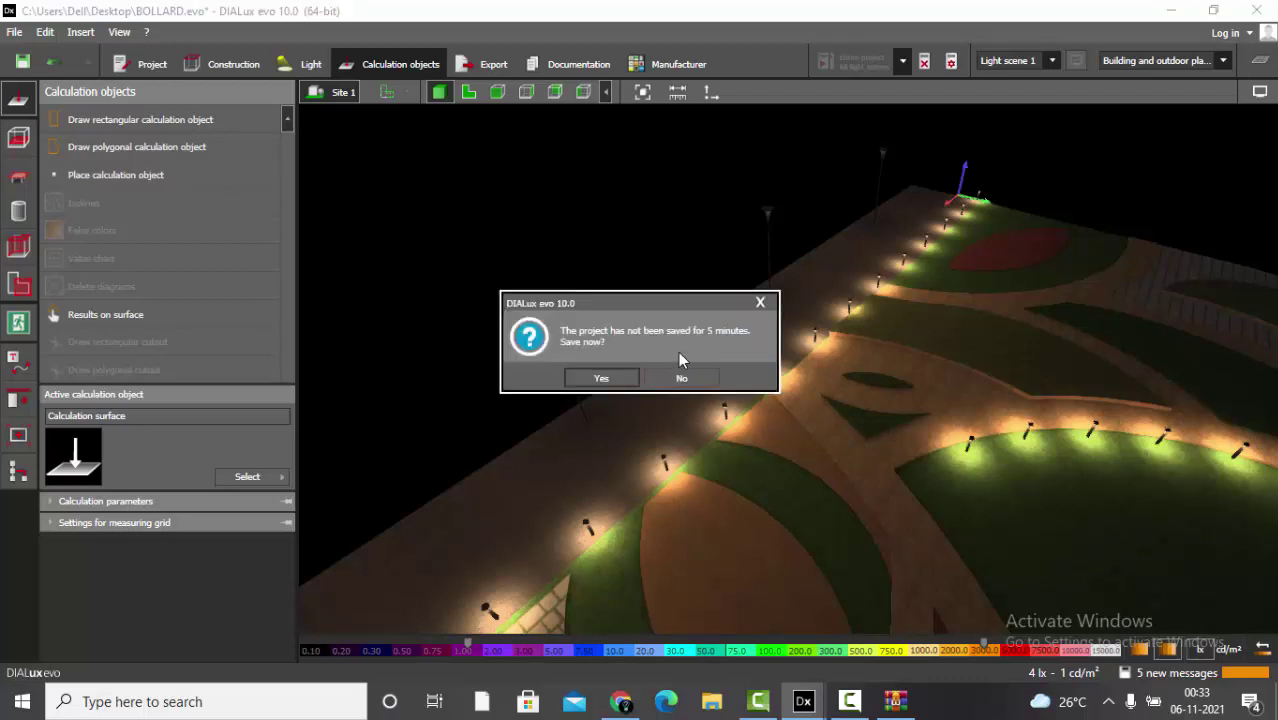
click(681, 378)
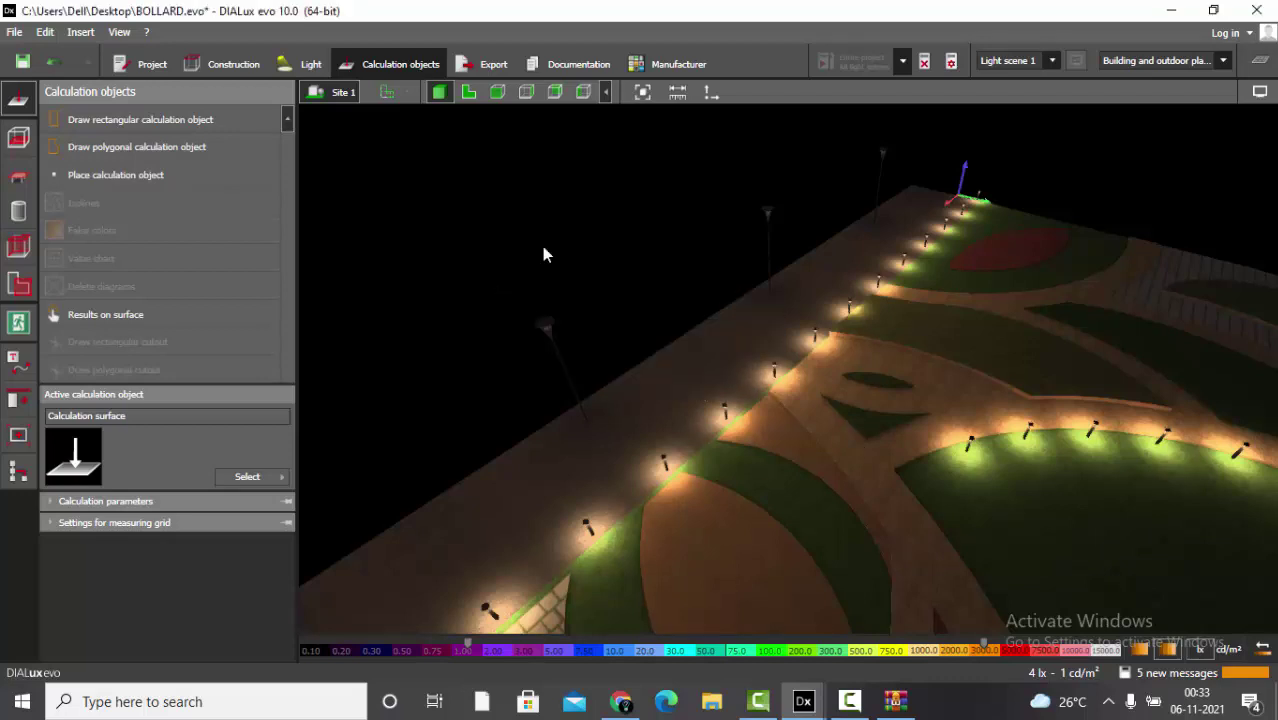
drag(542, 251, 713, 508)
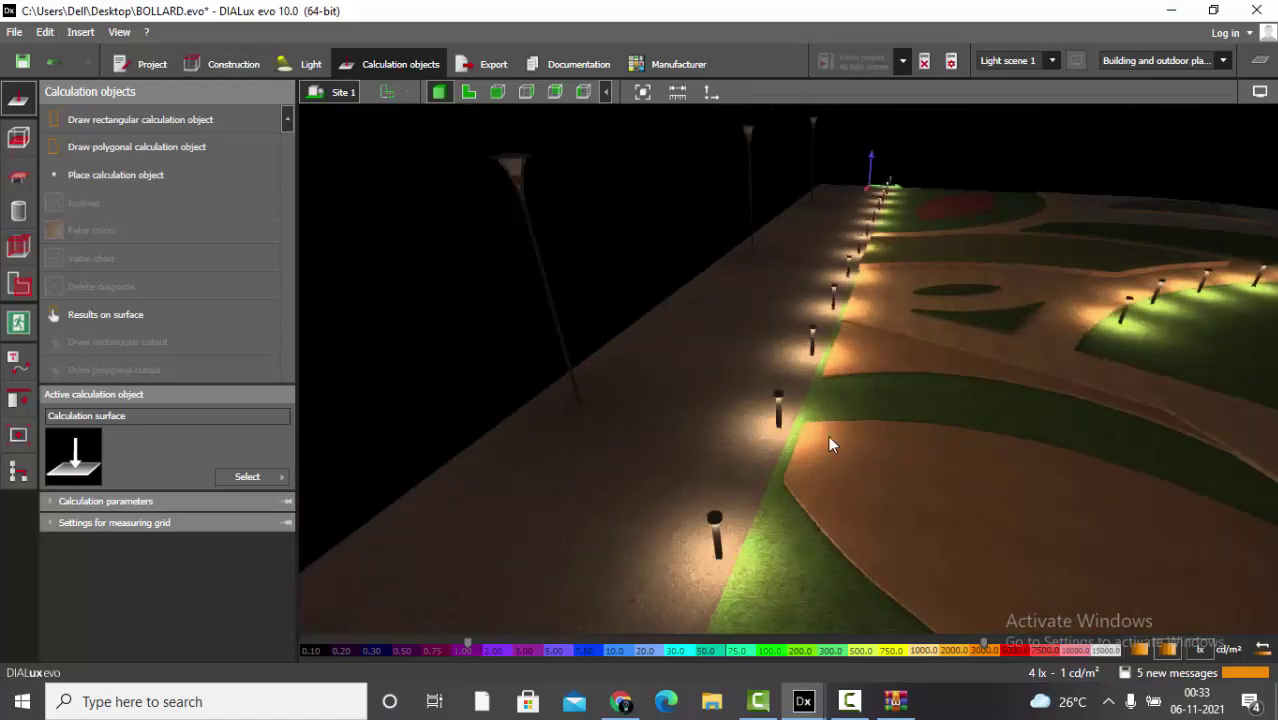
- Select the nearest Simes Tomorrow Bollard 800 beside the road for luminaire editing
click(303, 64)
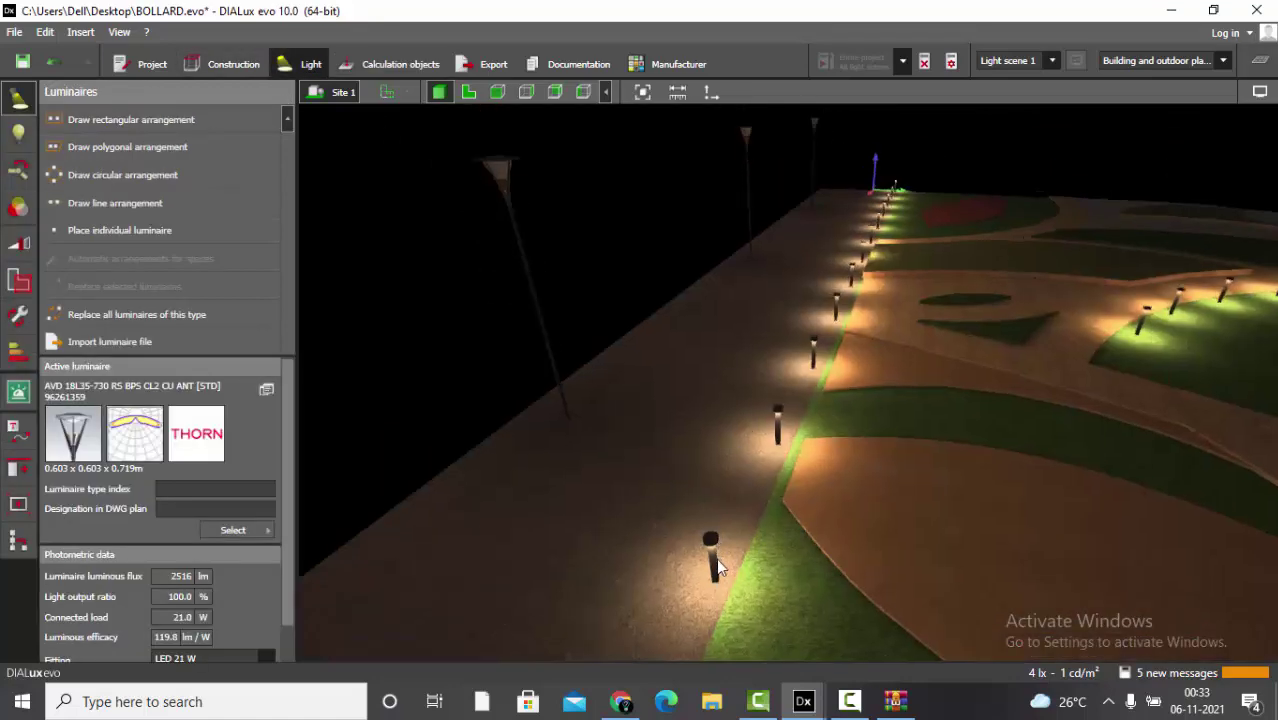
click(715, 556)
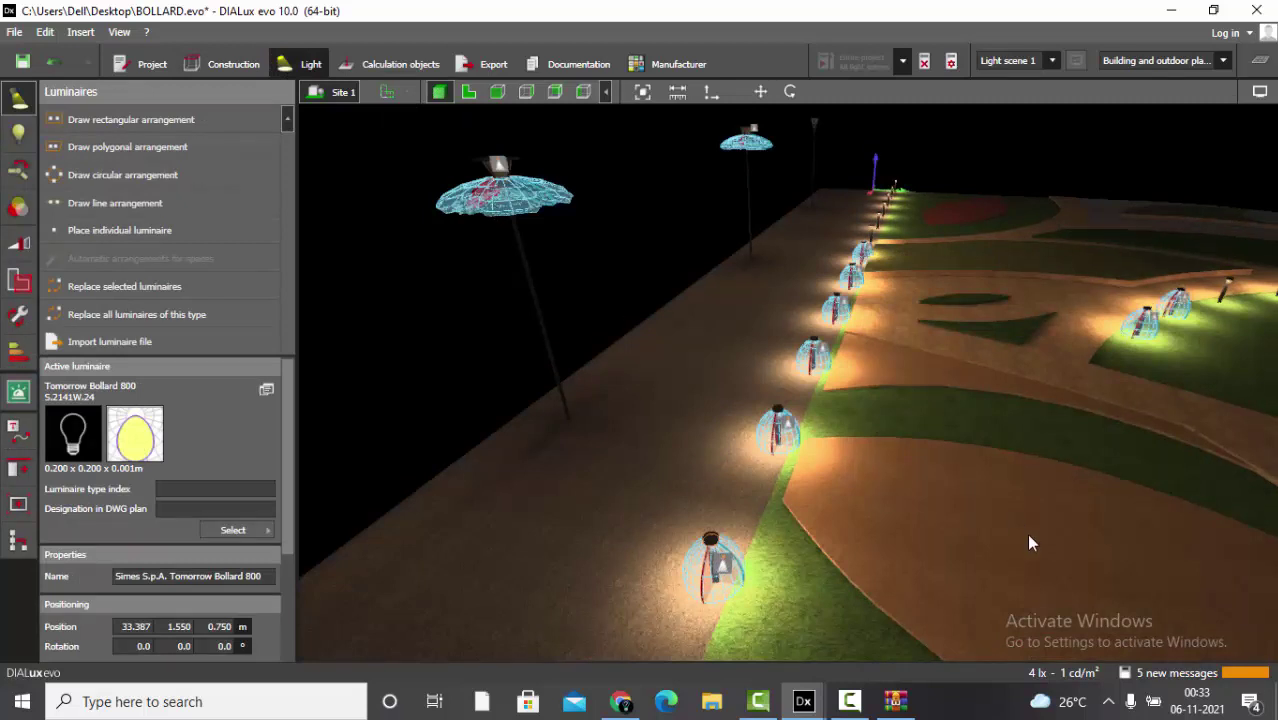